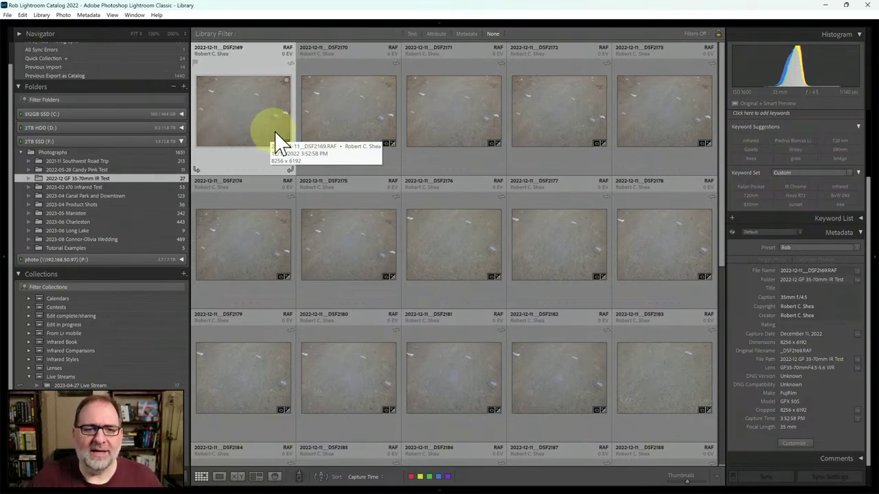
- View the 35 mm test photos full-size one by one, starting with _DSF2169 at f/4.5 and ending at f/32
double_click(253, 129)
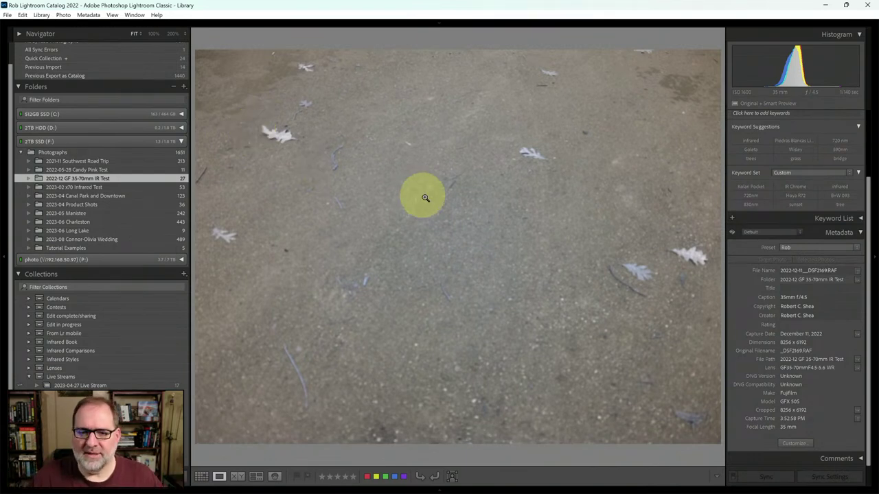
key("Right")
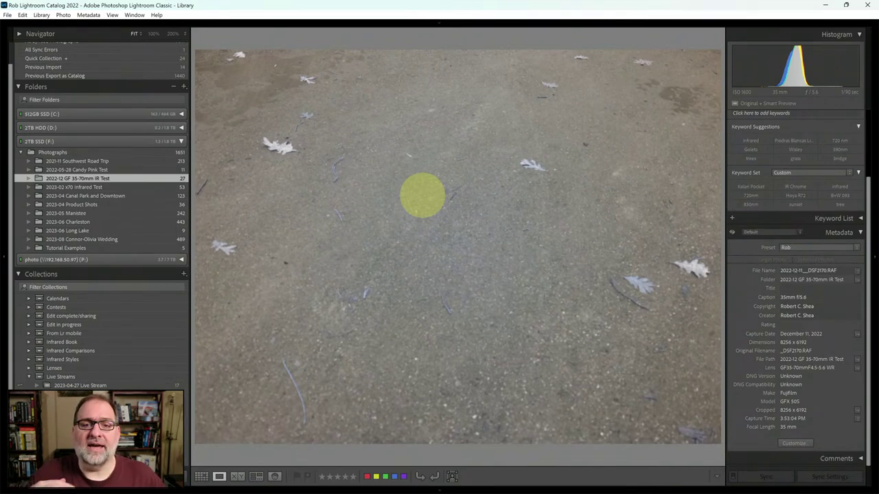
key("Right")
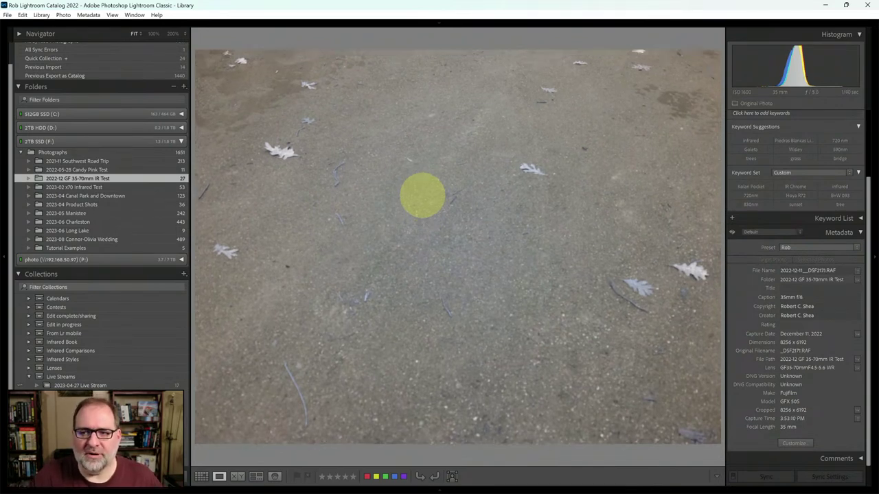
key("Right")
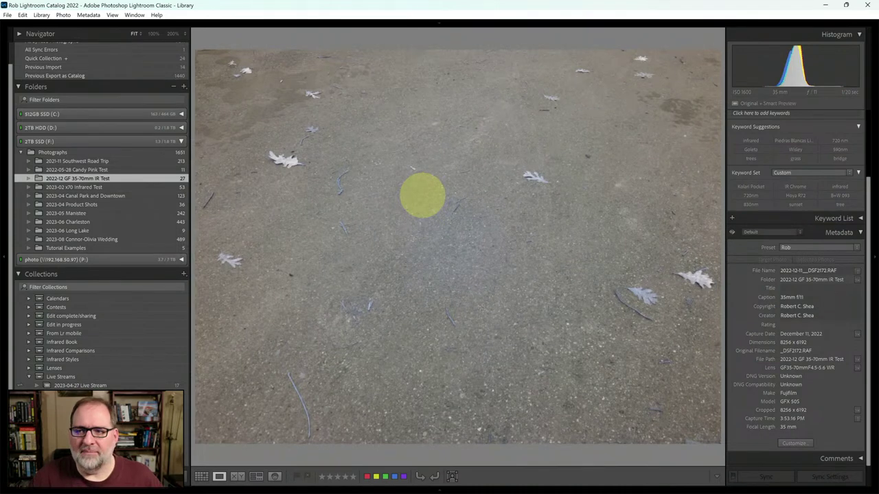
key("Right")
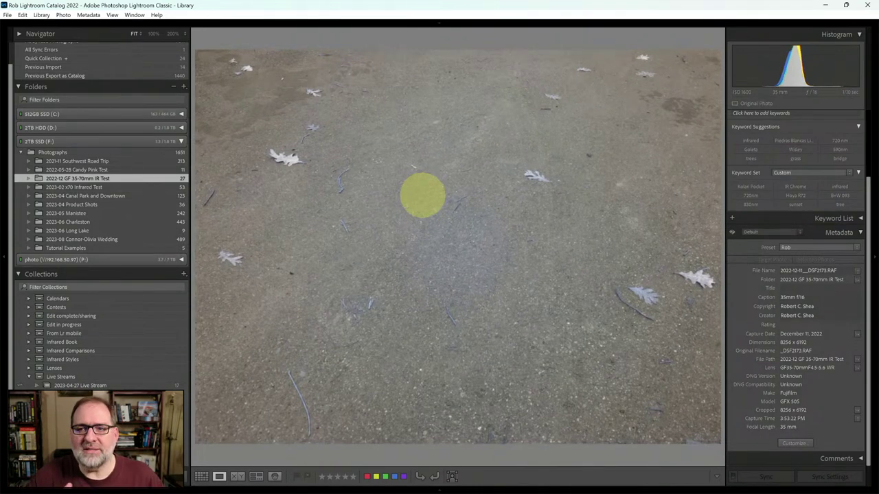
key("Right")
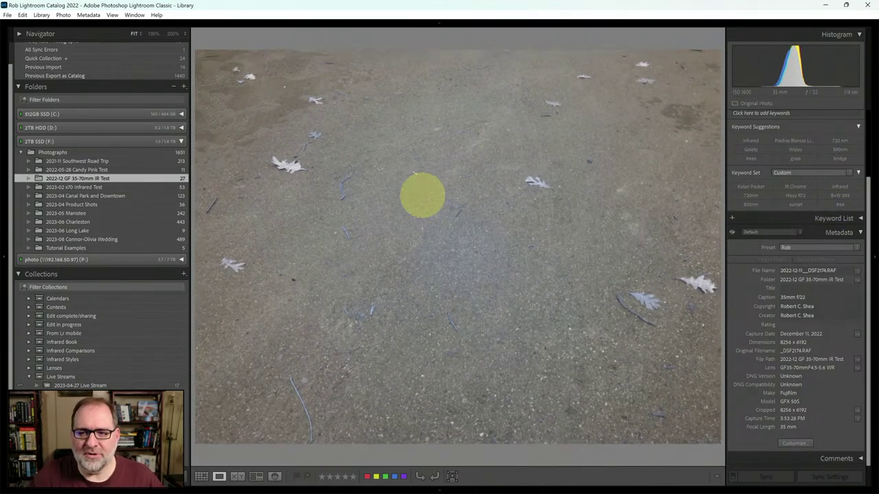
key("Right")
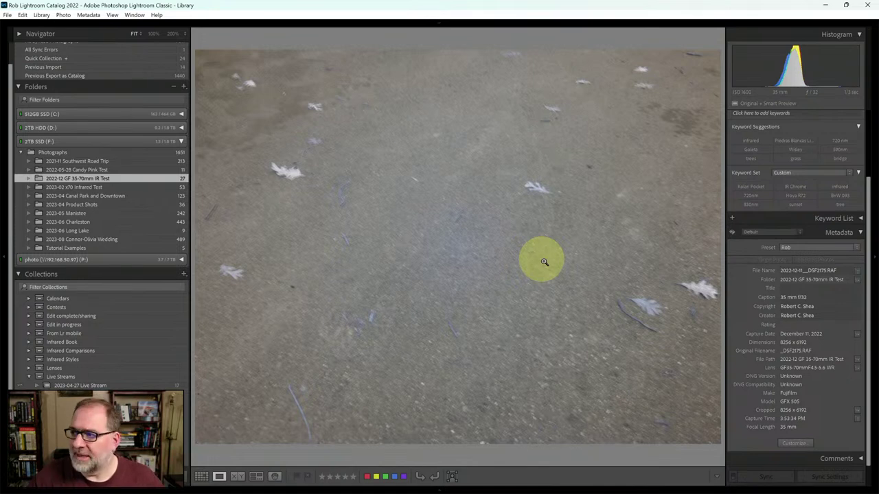
- Examine the 43 mm test photos full-size from f/5 to f/8, plus the f/32 shot _DSF2182, and return to the thumbnails
key("Right")
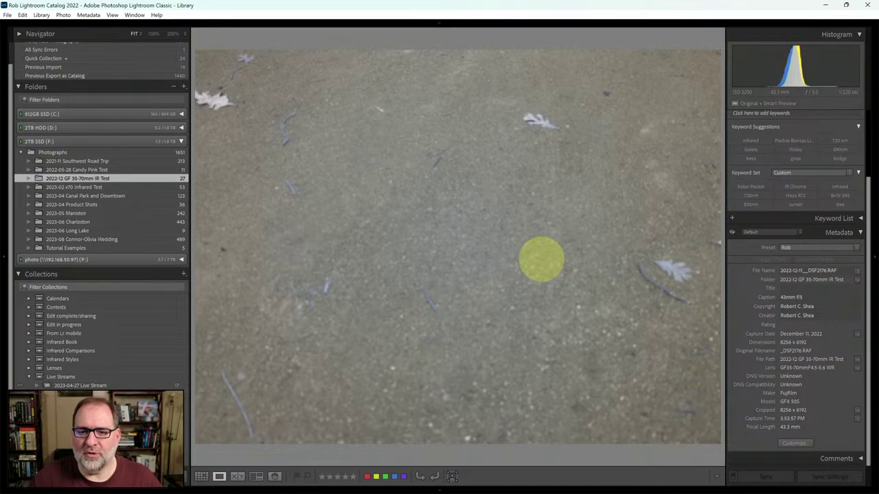
key("Right")
key("Right")
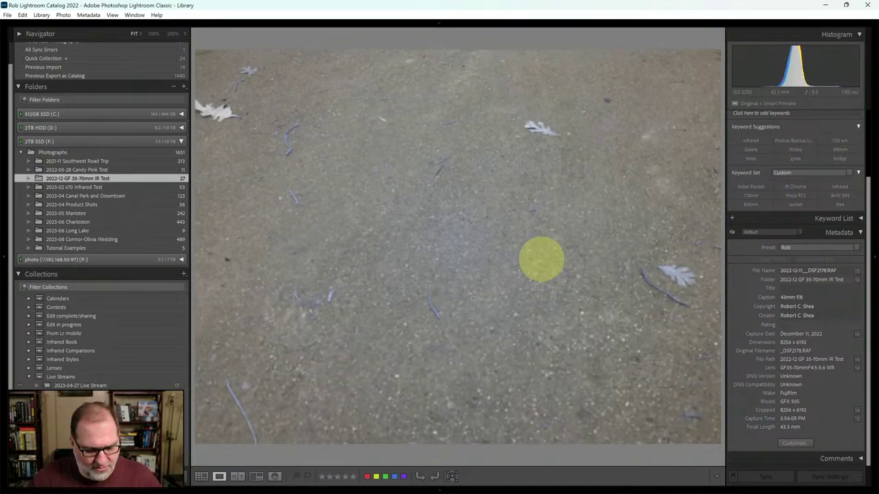
key("g")
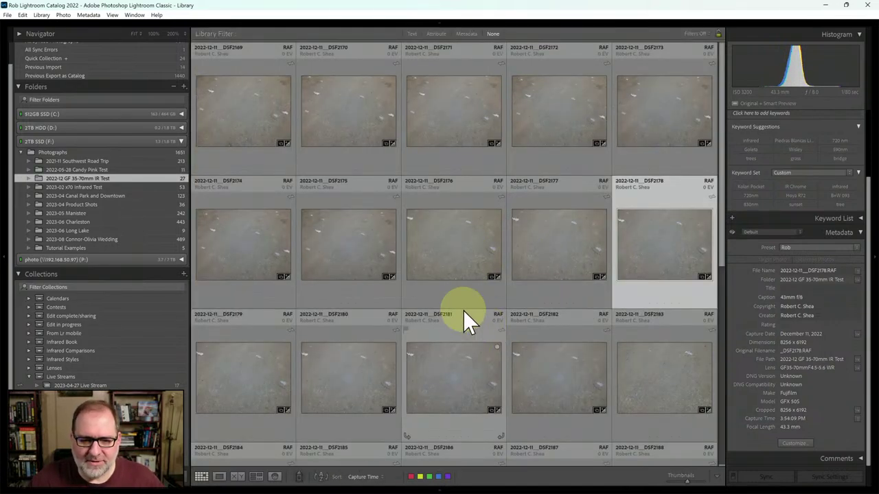
scroll(463, 310, "down", 1)
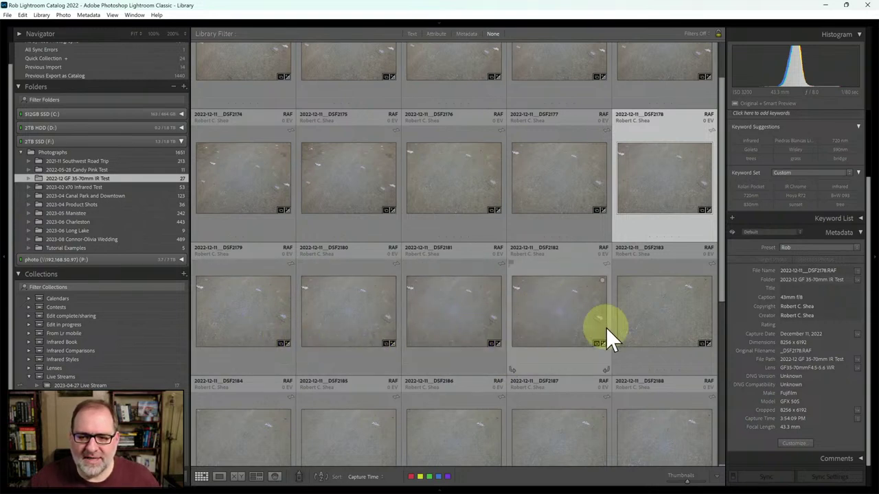
left_click(549, 340)
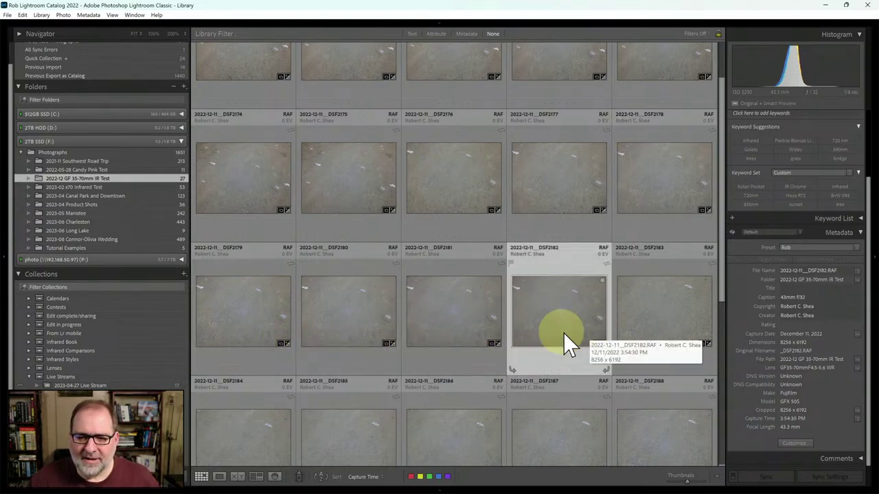
double_click(541, 324)
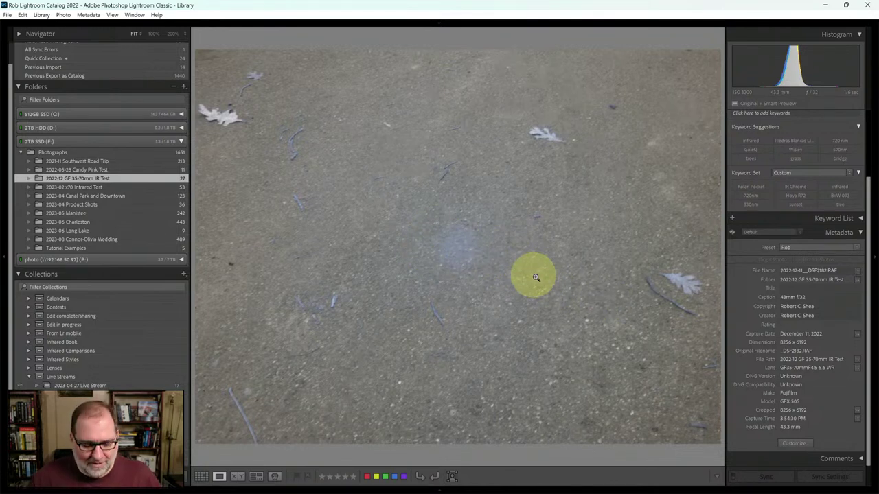
key("g")
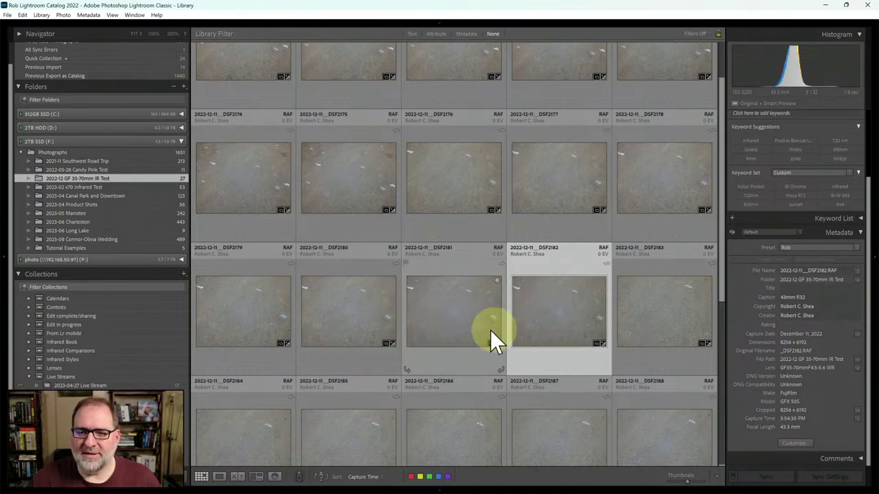
- Select the 43 mm f/22 photo, view the last 70 mm shot _DSF2195 at f/32 full-size, and return to the thumbnails
left_click(461, 324)
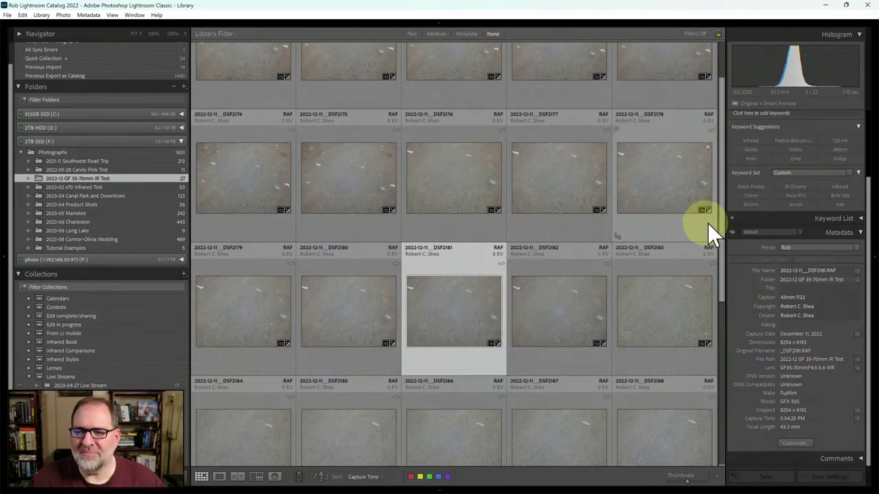
left_click_drag(720, 227, 704, 390)
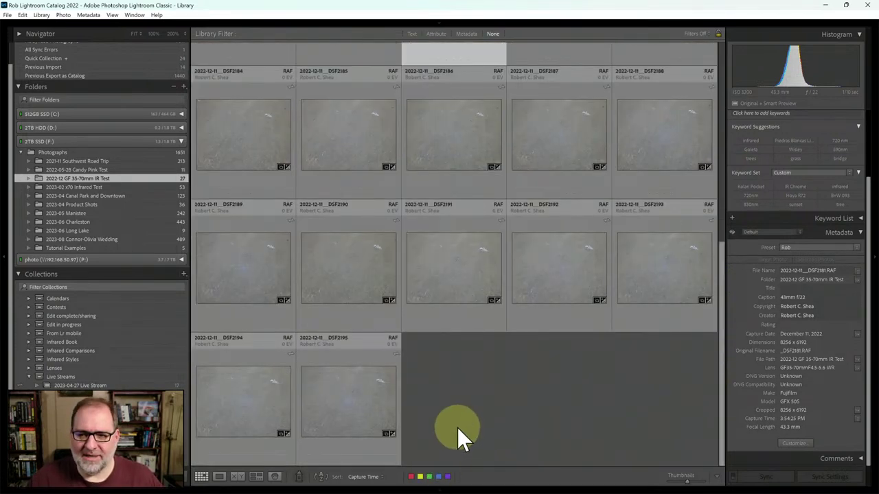
double_click(344, 412)
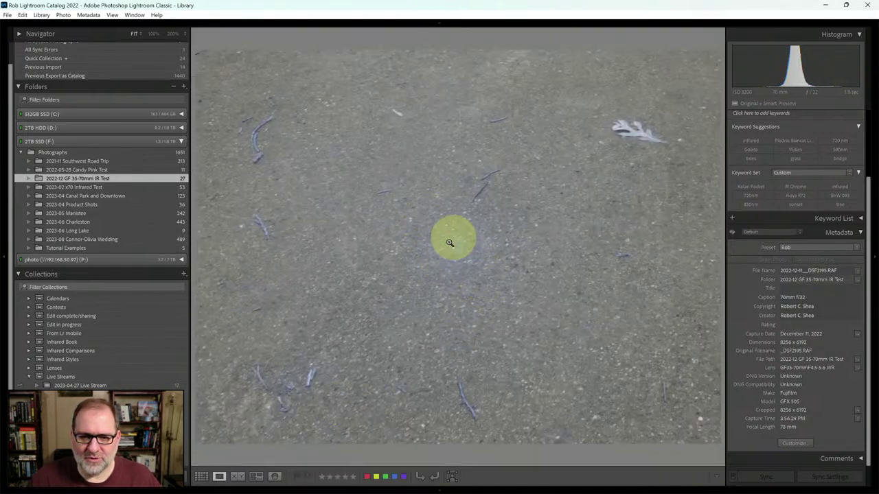
key("g")
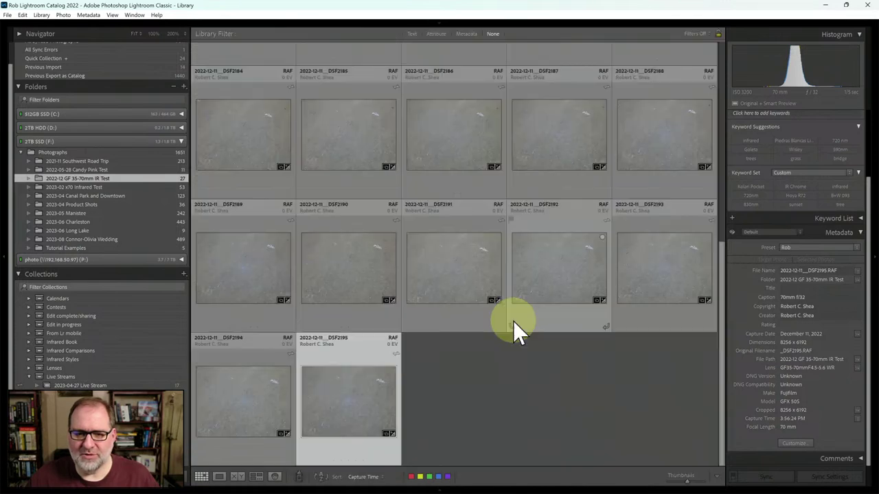
- Find the 70 mm f/8 photo _DSF2191 and view it full-size to inspect its centre for a hot spot
left_click(360, 273)
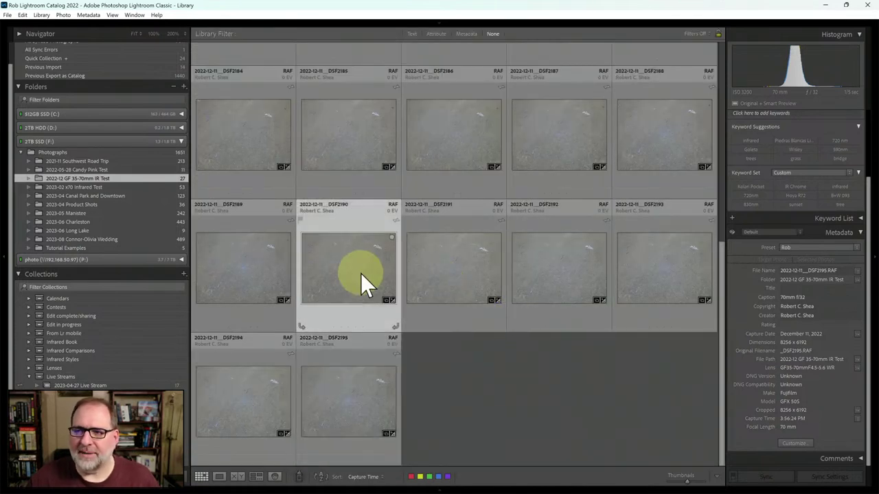
left_click(443, 290)
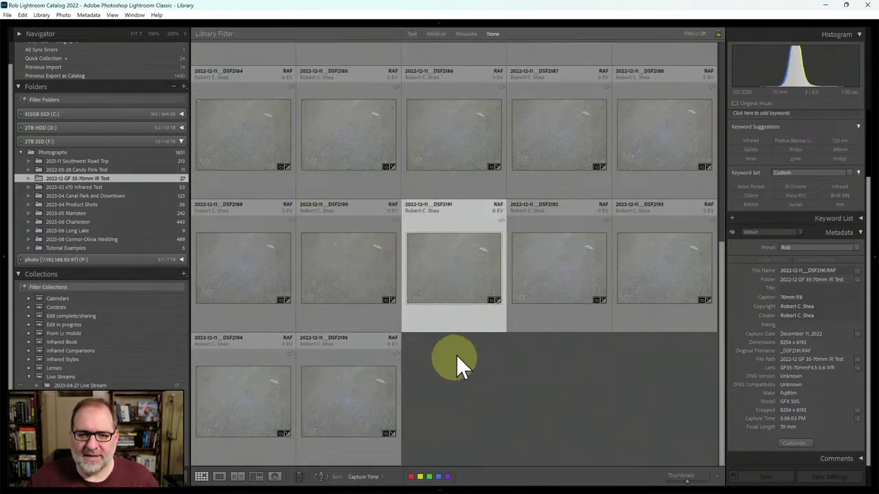
double_click(461, 295)
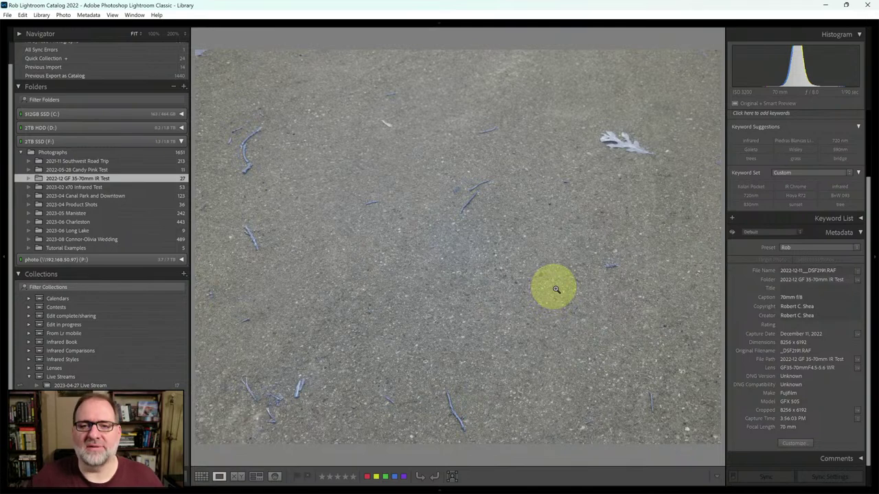
- Go back to the thumbnails and view the 43 mm f/22 photo _DSF2181 full-size
key("g")
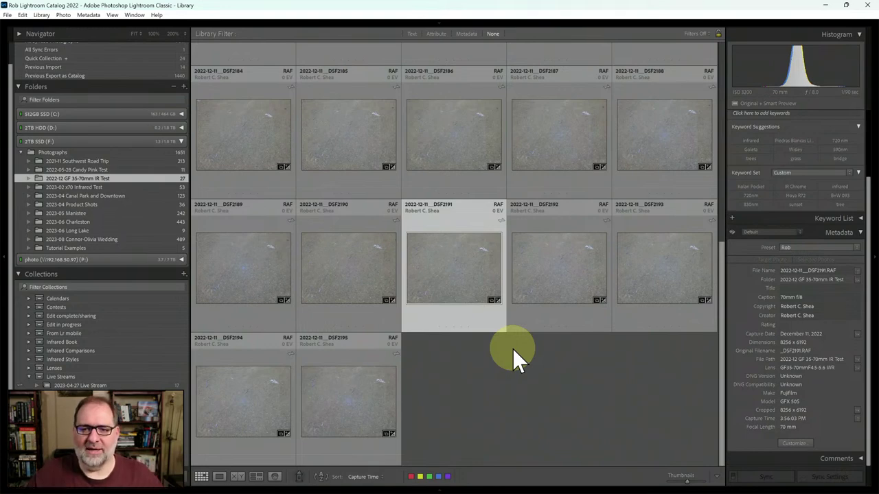
scroll(513, 348, "up", 3)
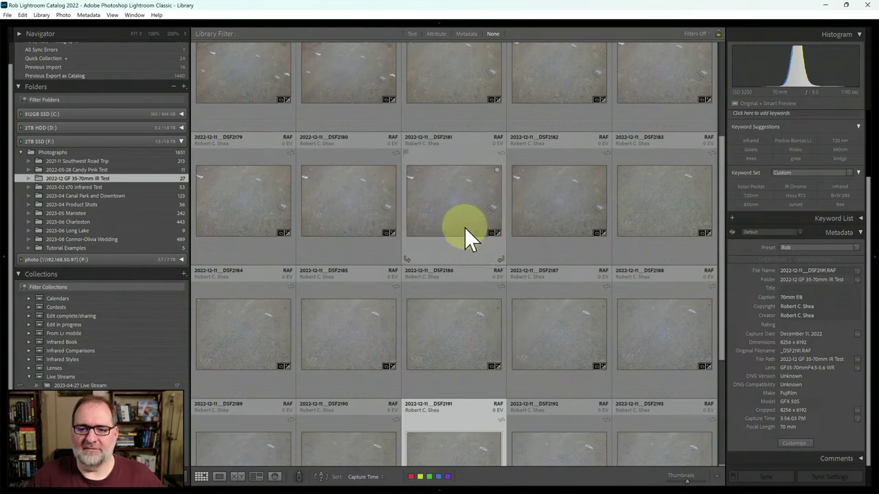
double_click(464, 227)
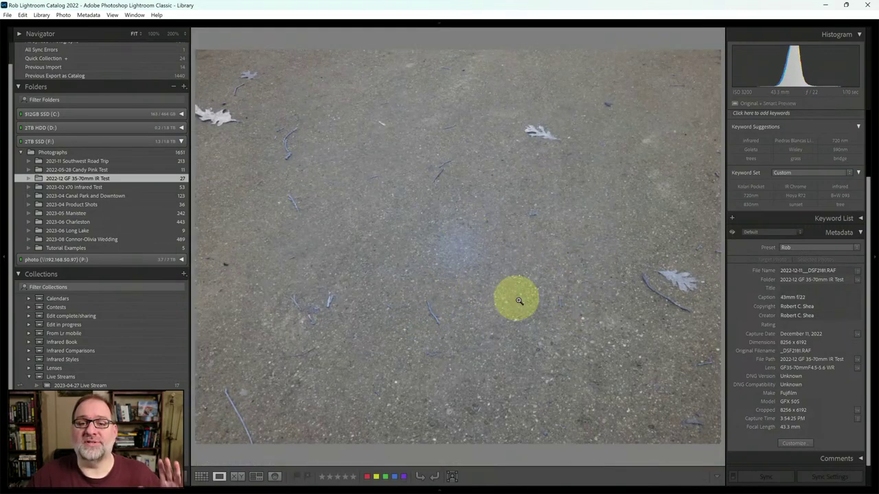
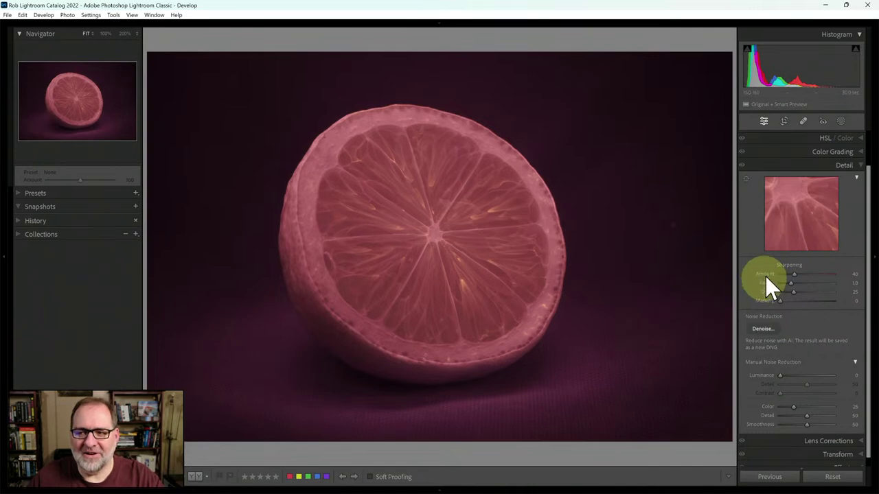
- Change the citrus photo's profile to Infrared Temp -100 in the Basic adjustments
left_click(841, 167)
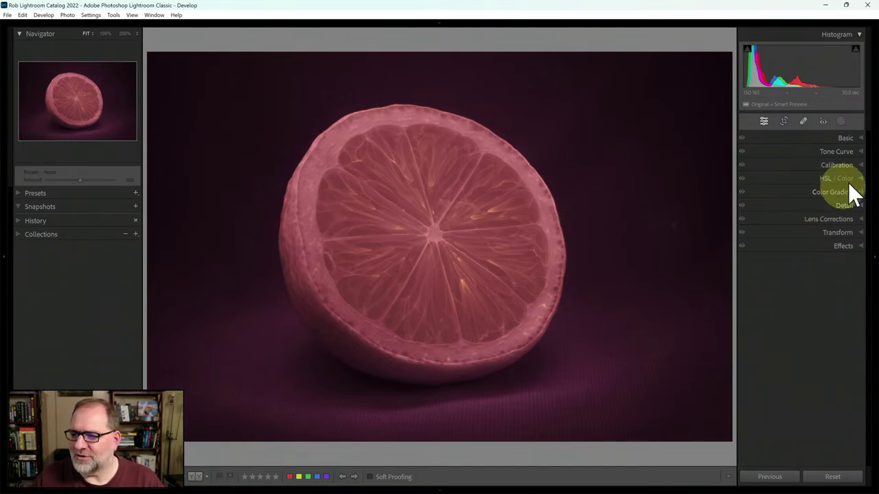
left_click(846, 140)
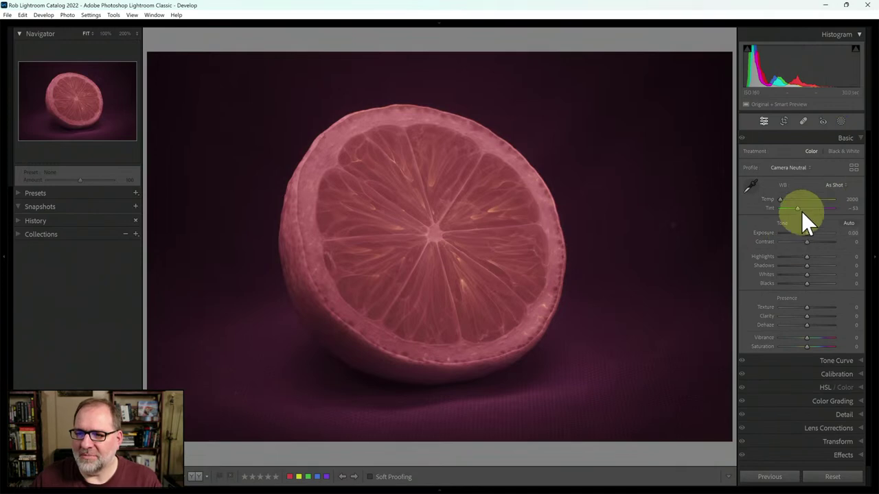
left_click(813, 170)
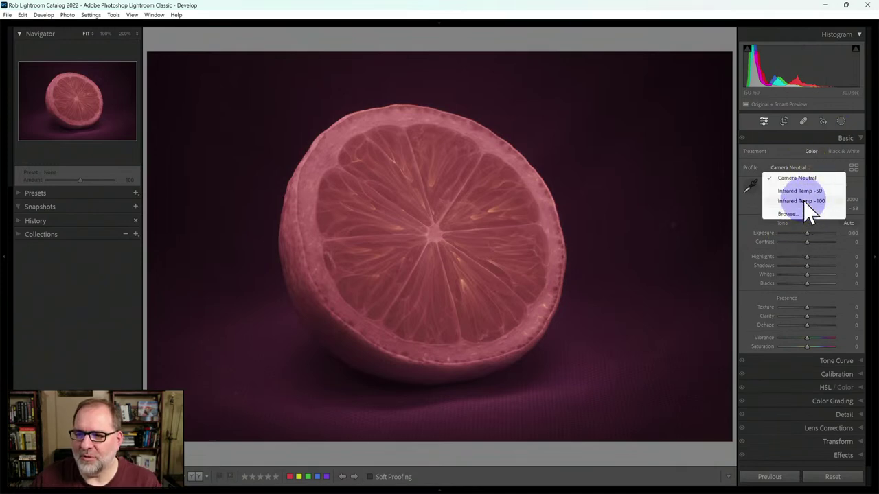
left_click(807, 205)
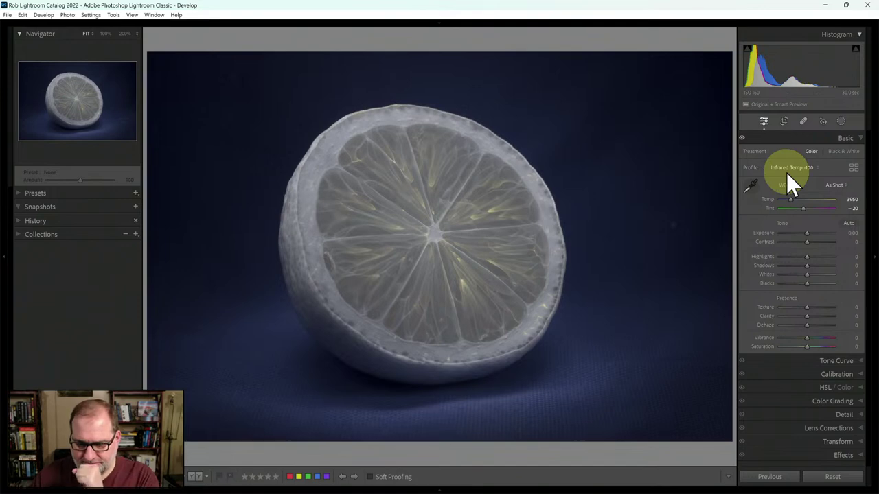
- Set a custom white balance by sampling the citrus slice's pale rim, resampling at a slightly lower spot to reach Temp 4300 and Tint -24
left_click(754, 186)
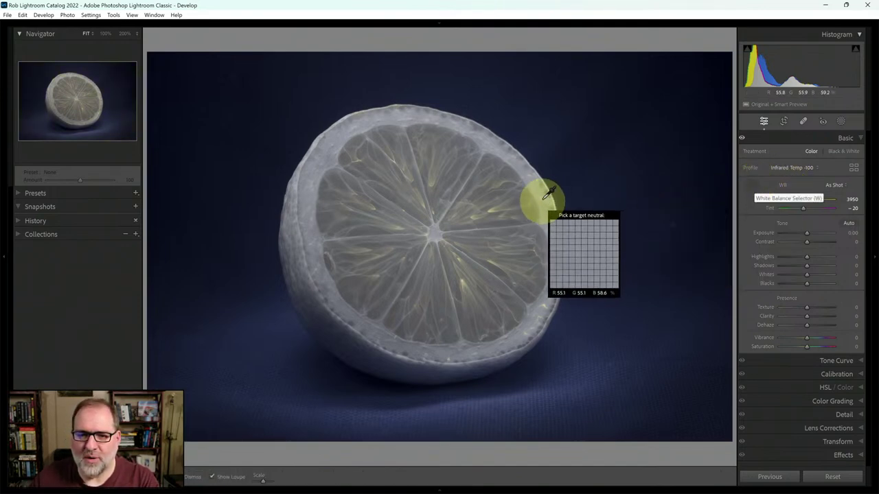
left_click(527, 164)
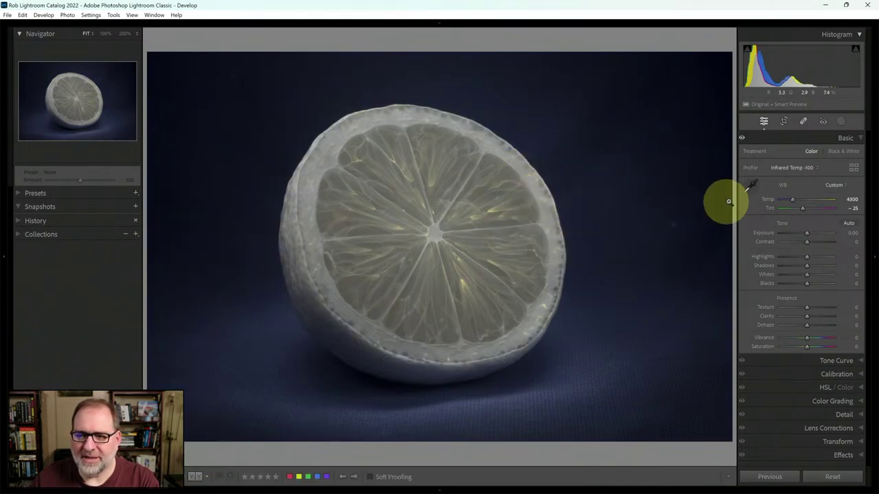
left_click(752, 186)
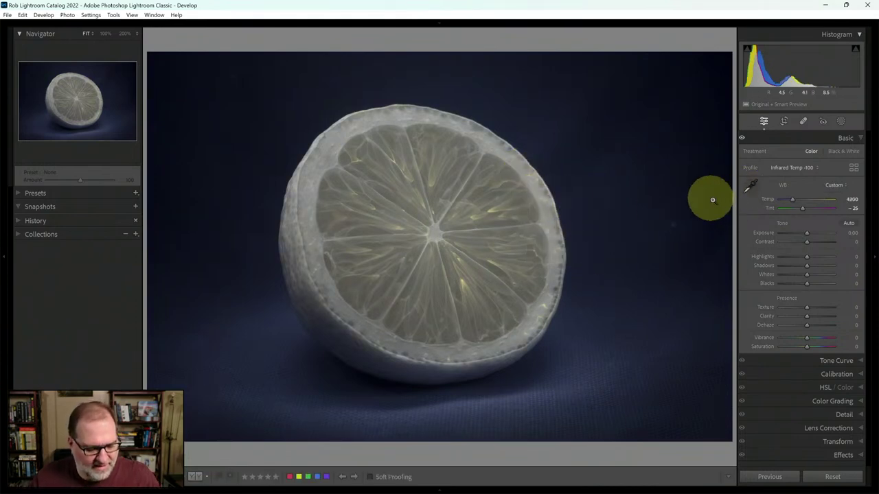
left_click(540, 204)
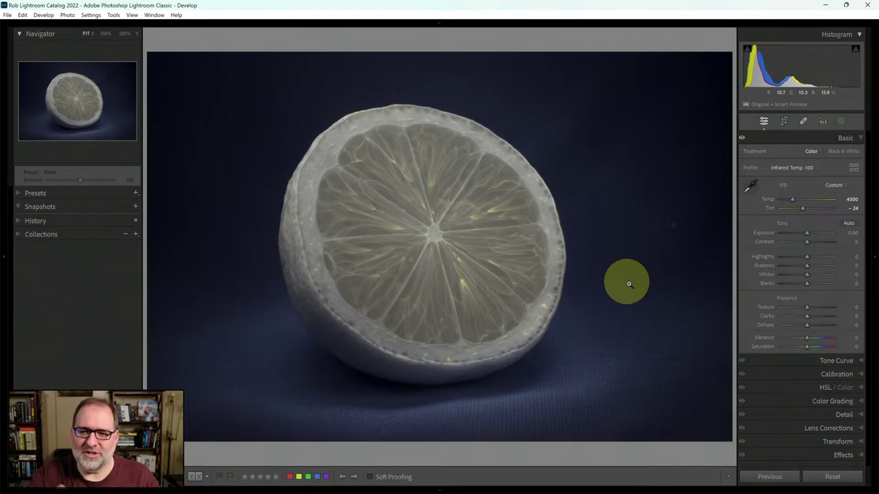
- Browse the IR Color Swap profiles and choose ILCE-6000 -100 Hue for the citrus photo
left_click(854, 169)
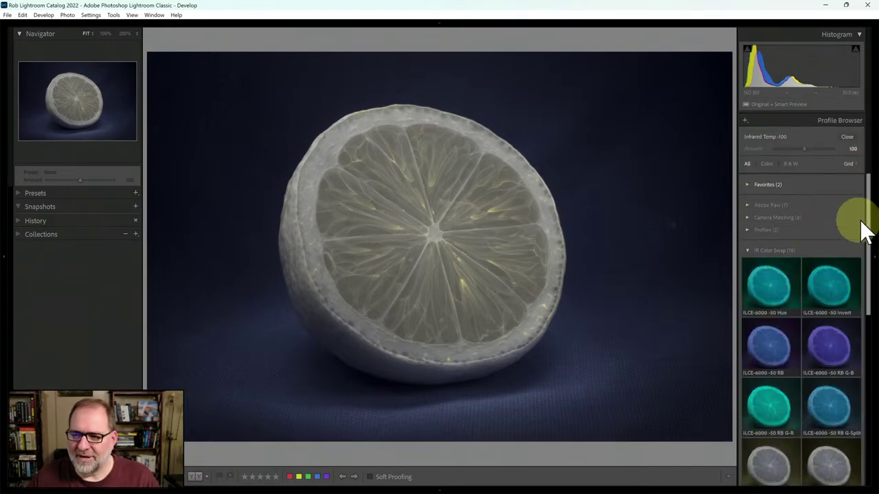
left_click_drag(870, 223, 866, 295)
left_click(764, 276)
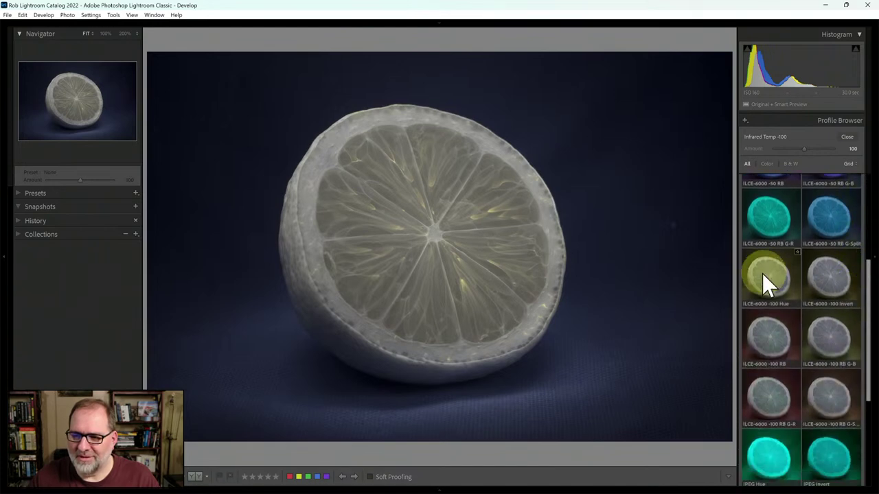
- Preview the ILCE-6000 -100 Invert, RB, RB G-B, RB G-R and RB G-Split profiles on the citrus photo without changing its profile
left_click(818, 278)
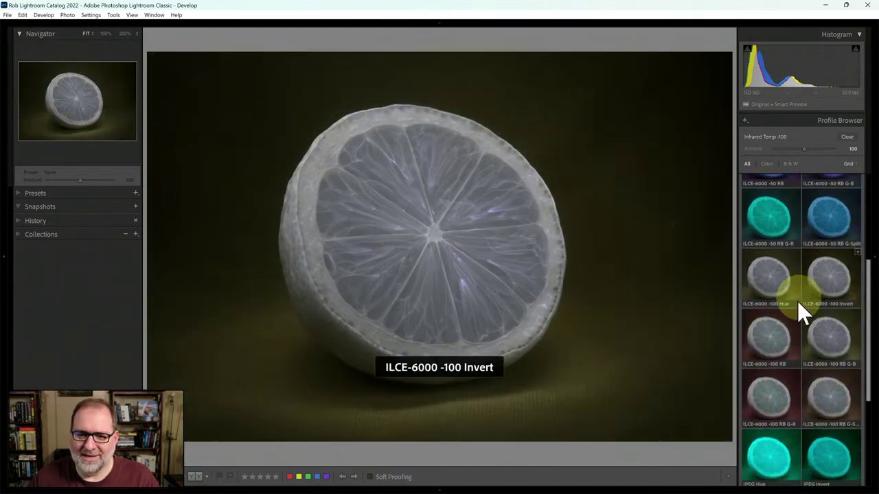
left_click(770, 325)
left_click(812, 327)
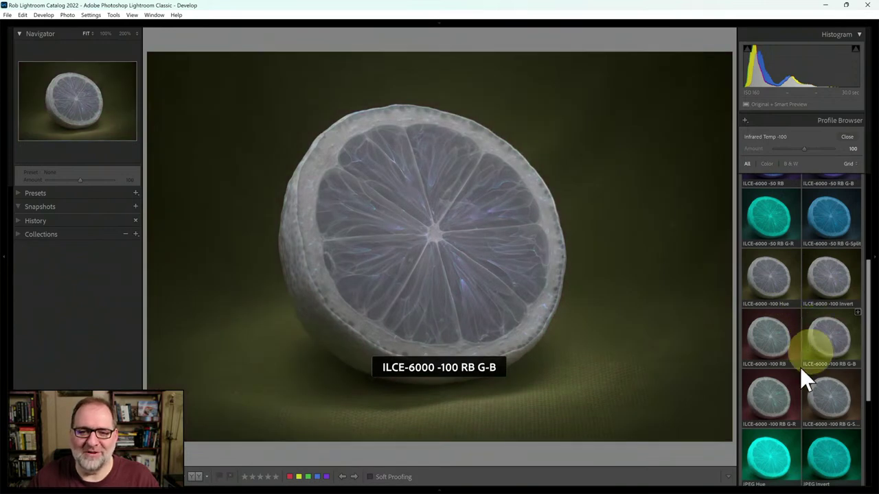
left_click(784, 401)
left_click(819, 400)
left_click(846, 138)
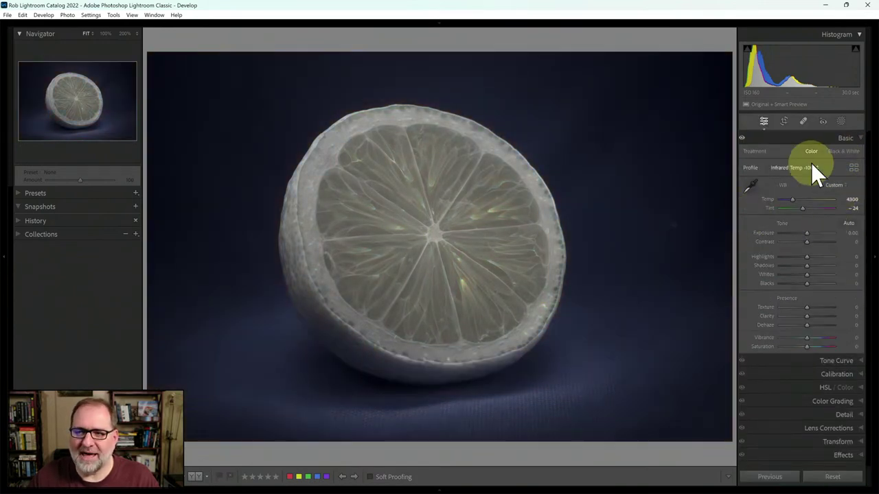
- Mask the citrus slice as the subject and apply the Strong Contrast curve preset to that mask, with its overlay hidden
left_click(843, 125)
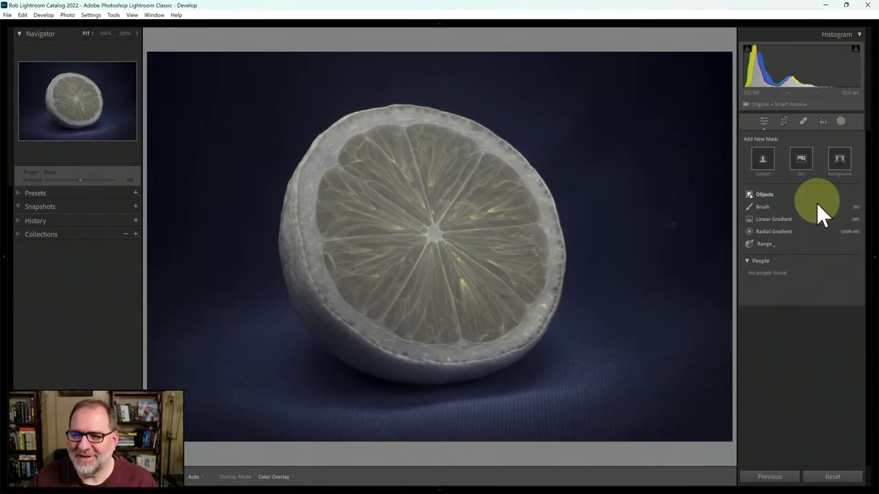
left_click(766, 158)
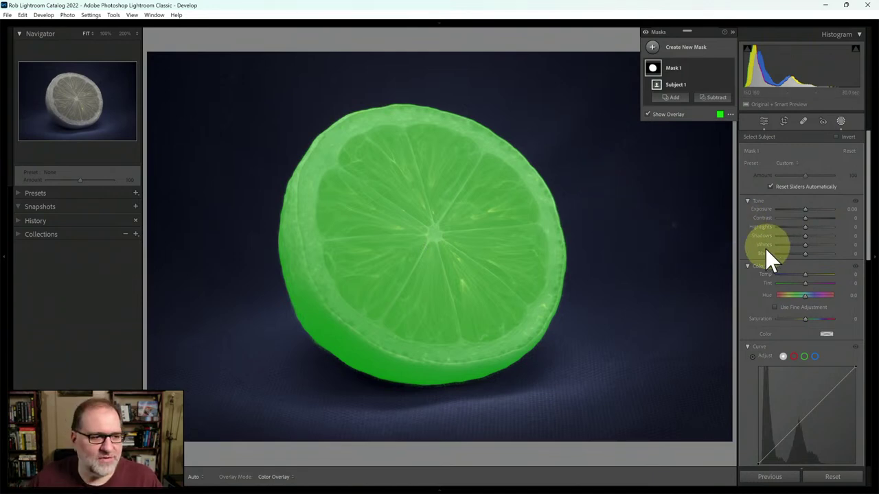
left_click_drag(867, 201, 867, 269)
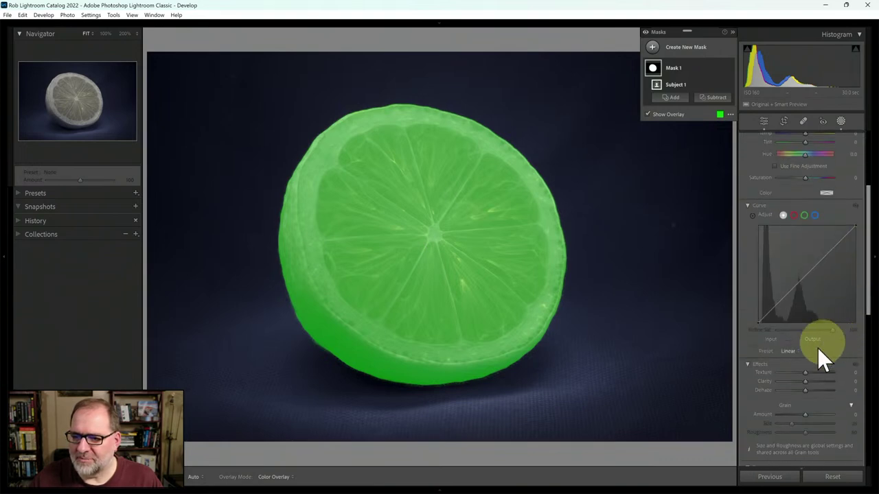
left_click(796, 351)
left_click(800, 381)
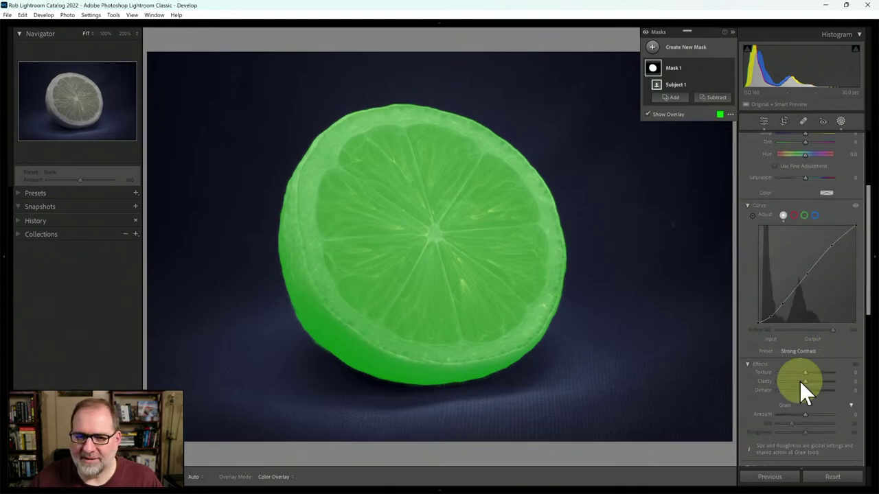
key("o")
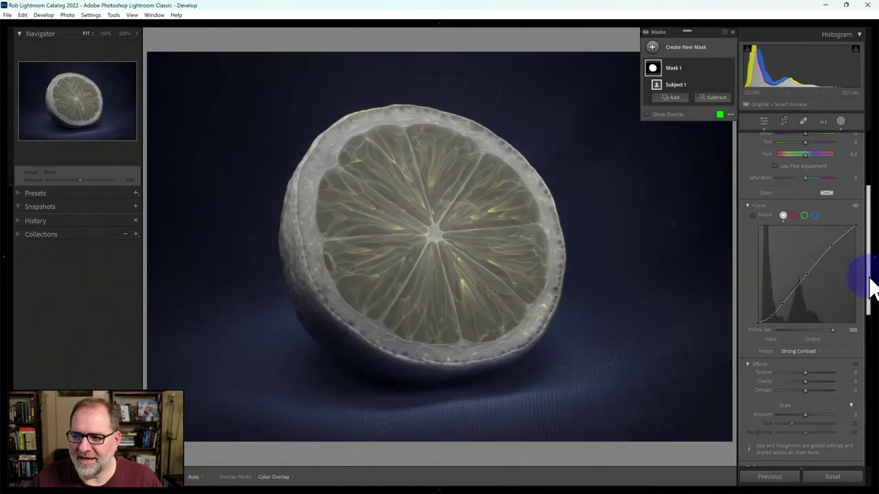
- Set the citrus mask's Saturation to 63, Texture to 20 and Clarity to 26
left_click_drag(870, 284, 869, 247)
left_click_drag(805, 254, 863, 295)
left_click_drag(805, 364, 813, 365)
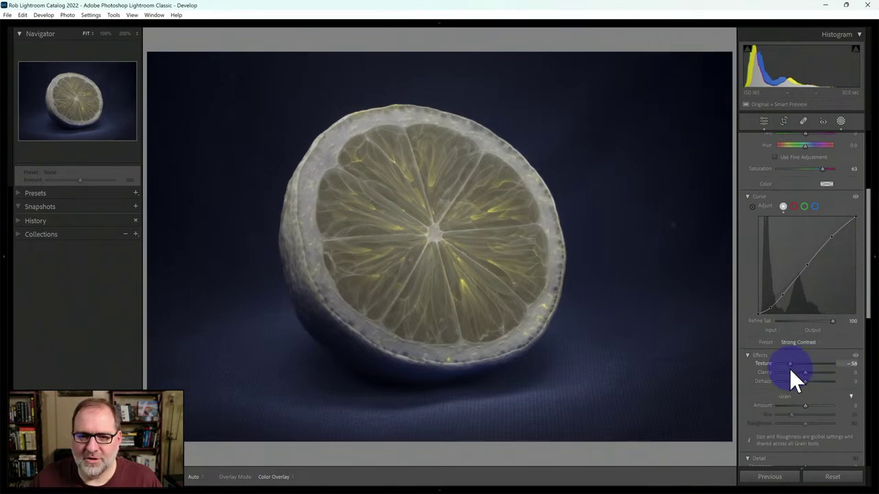
mouse_move(810, 367)
left_mouse_down()
mouse_move(803, 373)
mouse_move(819, 374)
mouse_move(811, 376)
left_mouse_up()
- Set the citrus mask's Exposure to 0.27 and Contrast to 14
left_click_drag(870, 314, 871, 240)
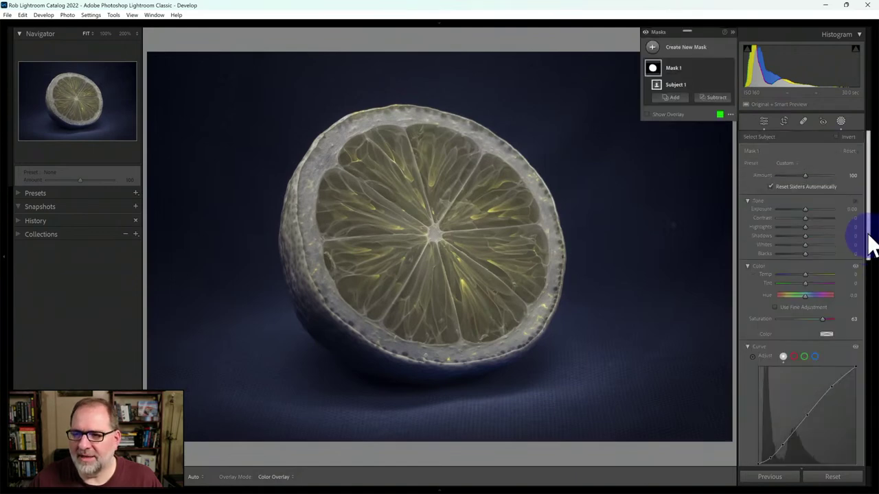
left_click_drag(809, 209, 809, 218)
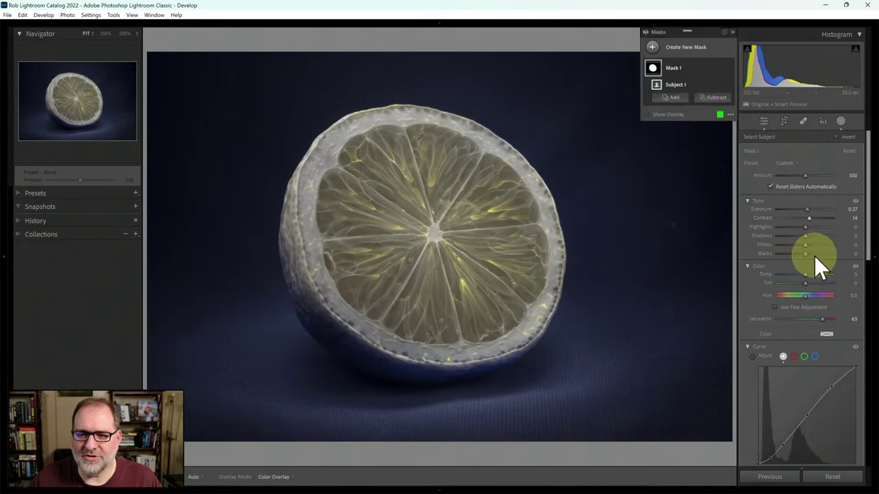
left_click_drag(867, 208, 851, 240)
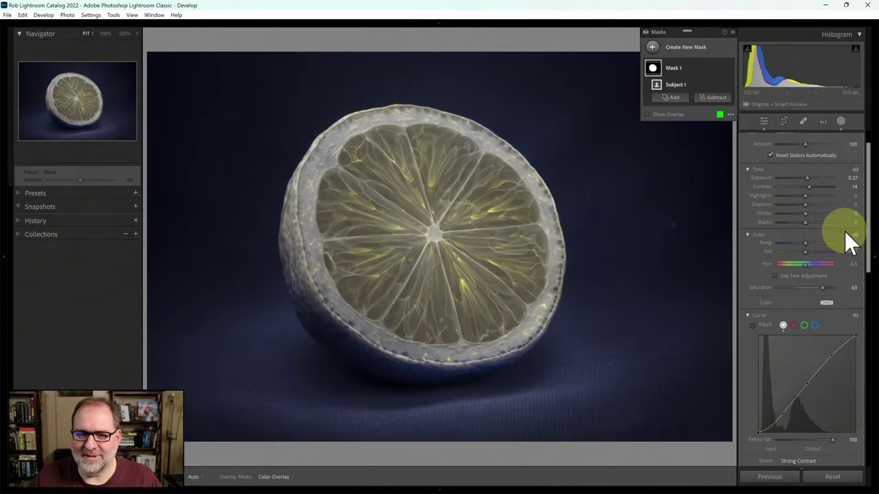
- Duplicate and invert the citrus mask to cover the background, and hide the mask overlay
right_click(674, 67)
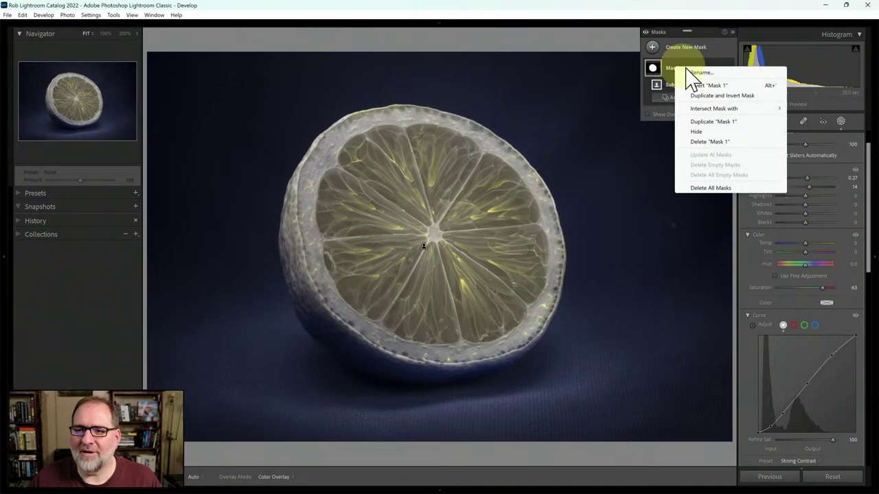
left_click(707, 88)
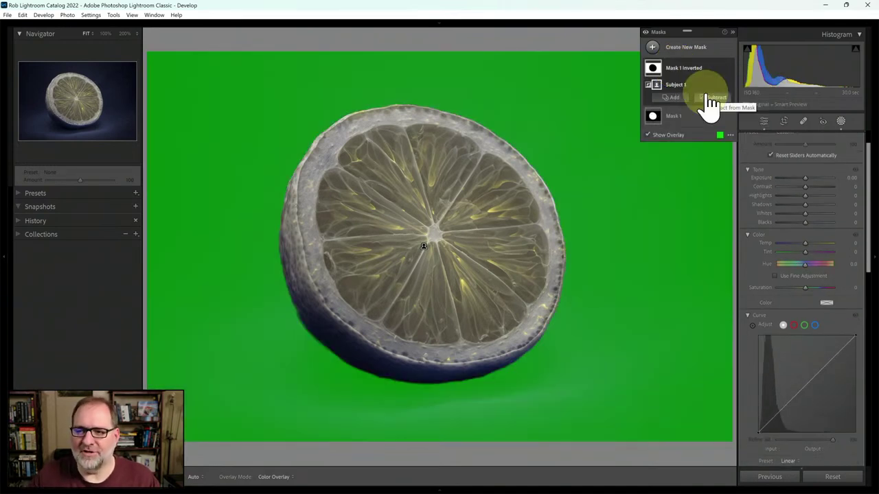
left_click_drag(870, 202, 871, 227)
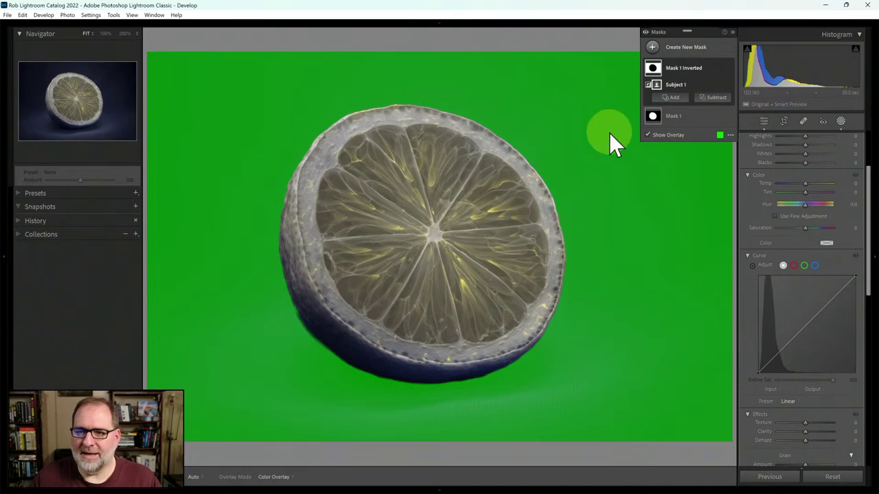
left_click(647, 134)
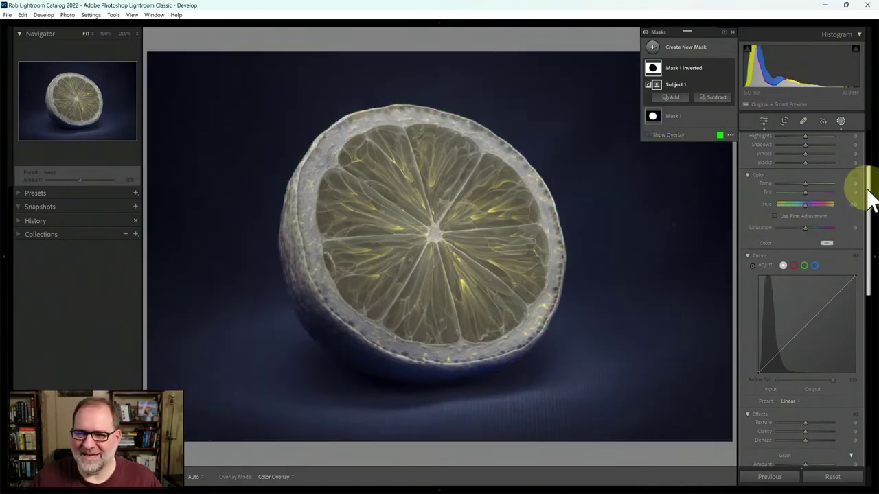
- Set the background mask's Saturation to 22 and darken its curve with a point at Input 135, Output 117, then reselect the citrus mask
left_click(805, 230)
left_click_drag(805, 229, 810, 230)
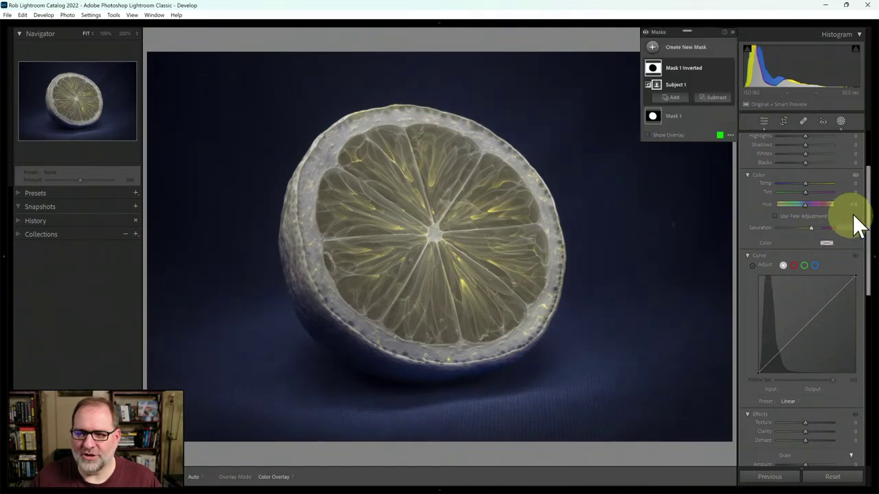
left_click_drag(812, 329, 810, 328)
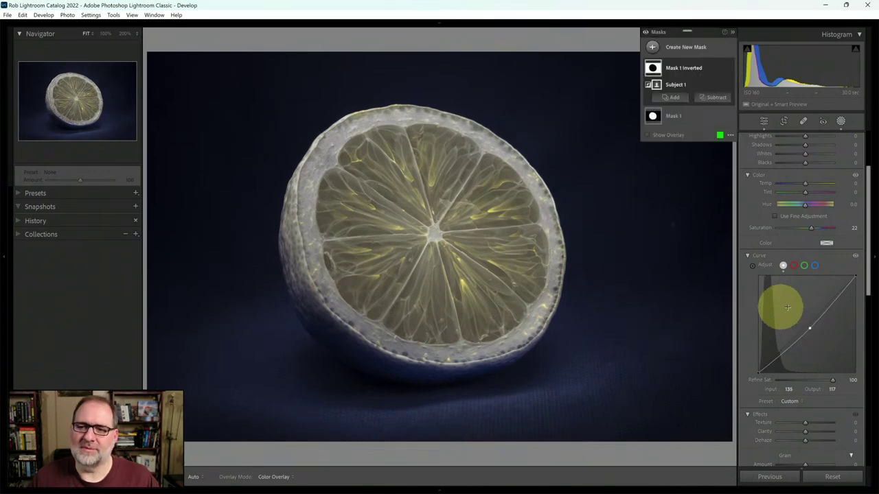
left_click(671, 115)
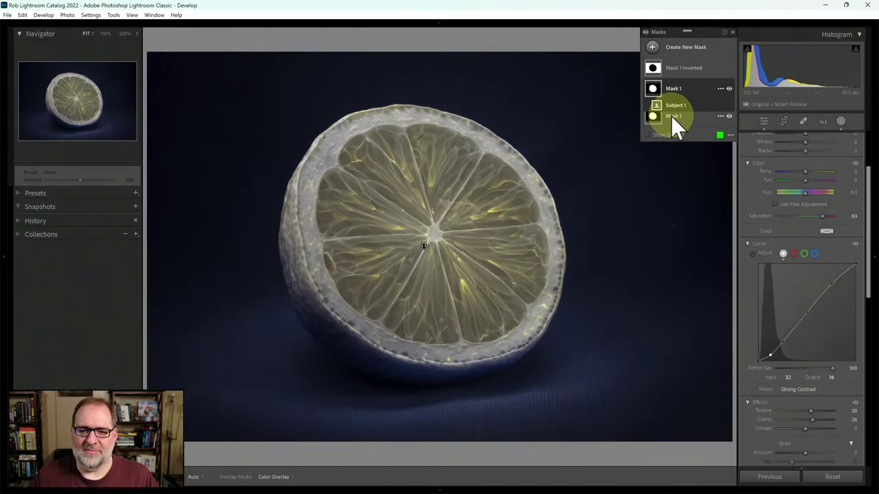
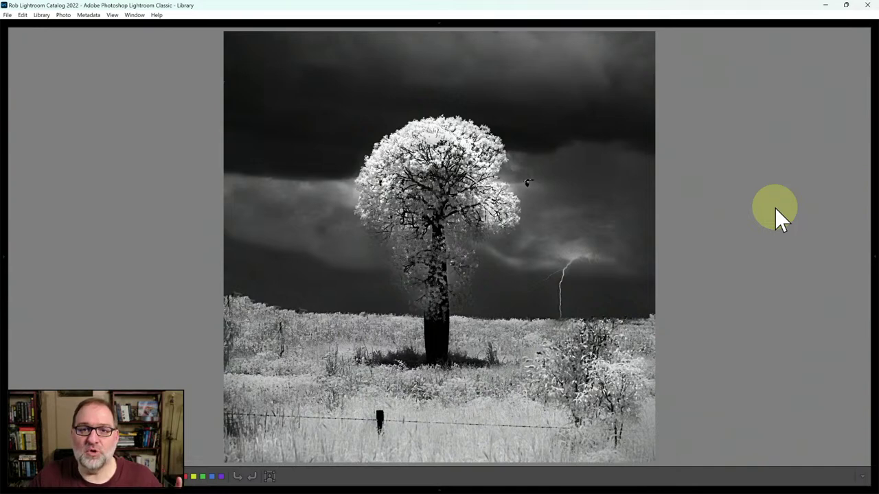
- Compare the edited lone tree photo with its unprocessed original, full-size, side by side and in Develop
key("Right")
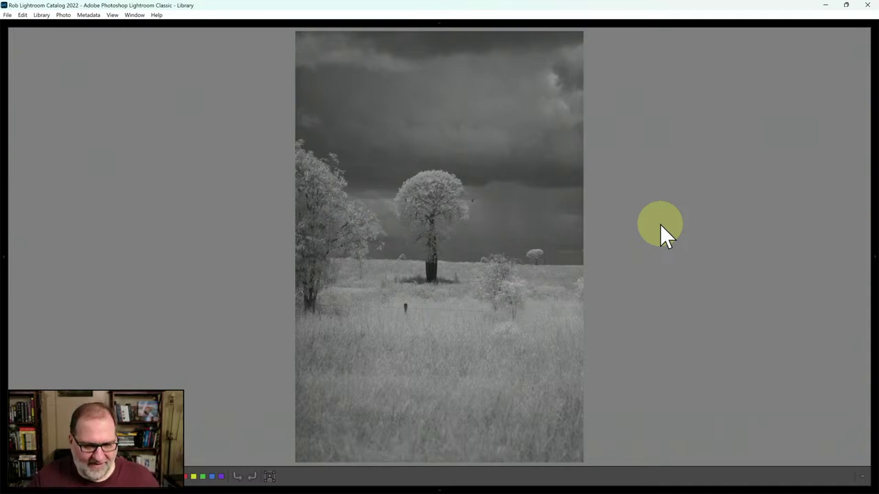
key("Right")
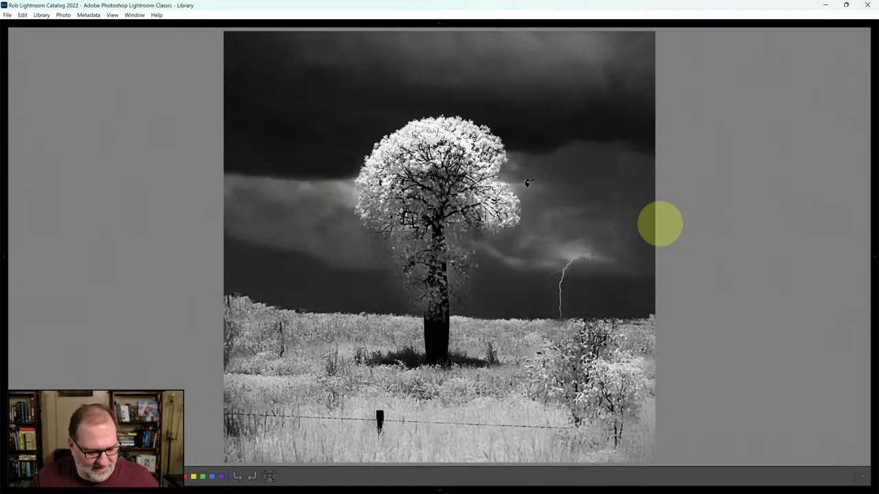
key("c")
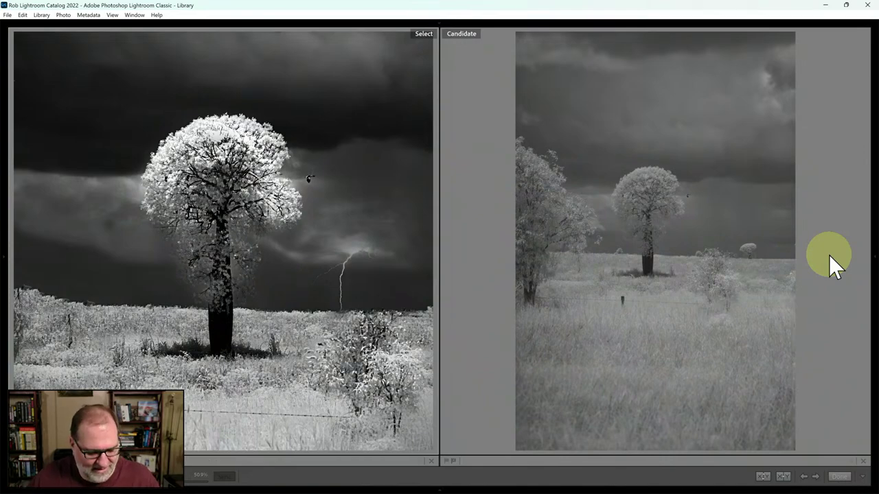
key("d")
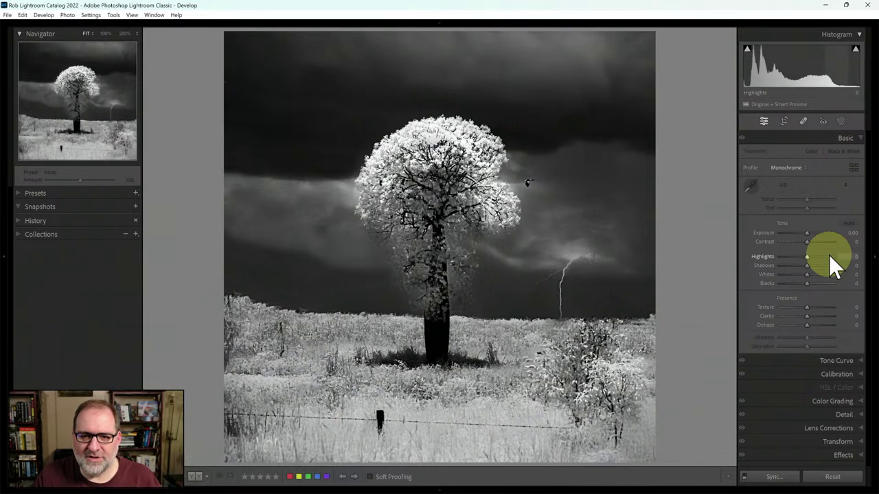
key("Right")
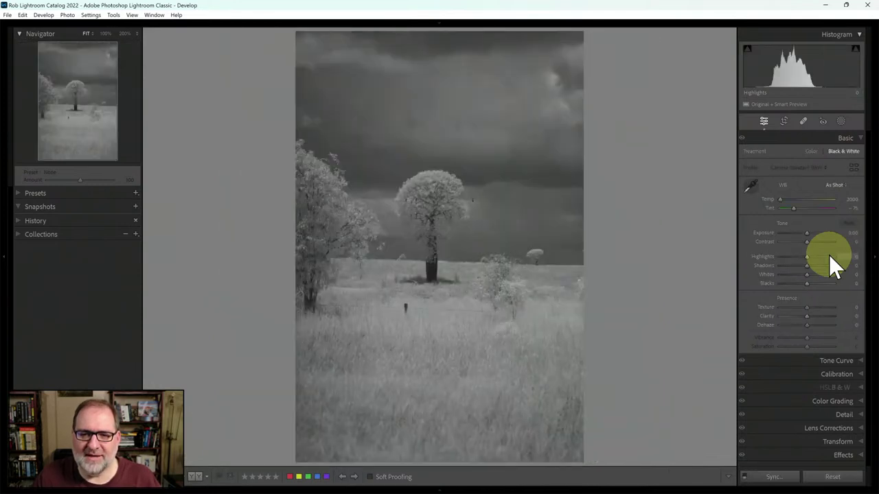
key("Right")
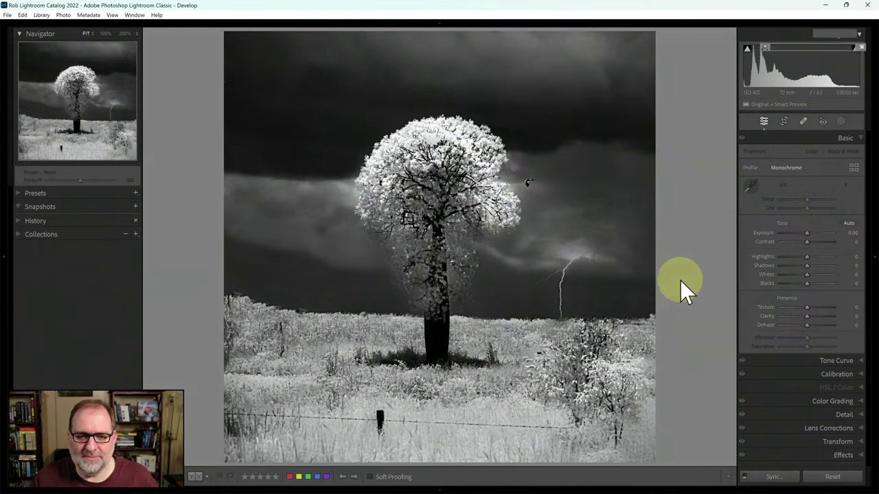
- Go back to the thumbnails, view the tree and jetty photo _DSC0138 full-size and show its metadata
key("g")
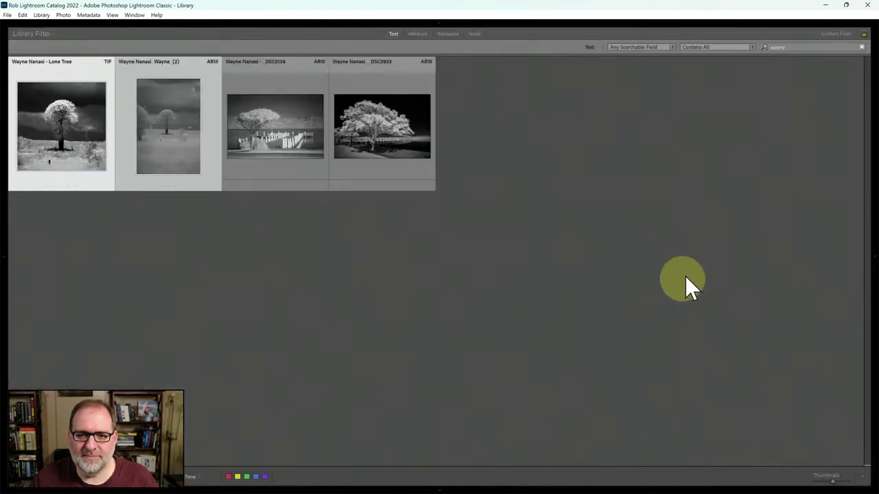
double_click(264, 118)
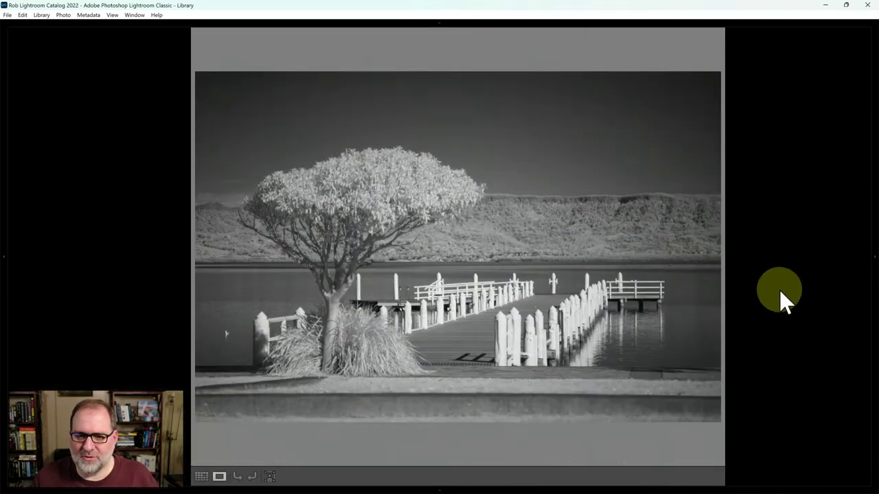
key("Tab")
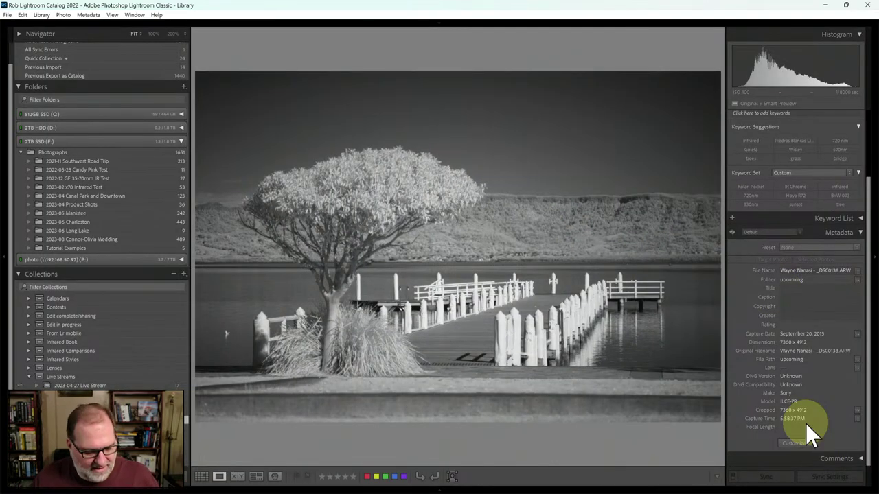
- Switch the jetty photo to the Color treatment in Develop and sample a custom white balance from the ground before the jetty
key("d")
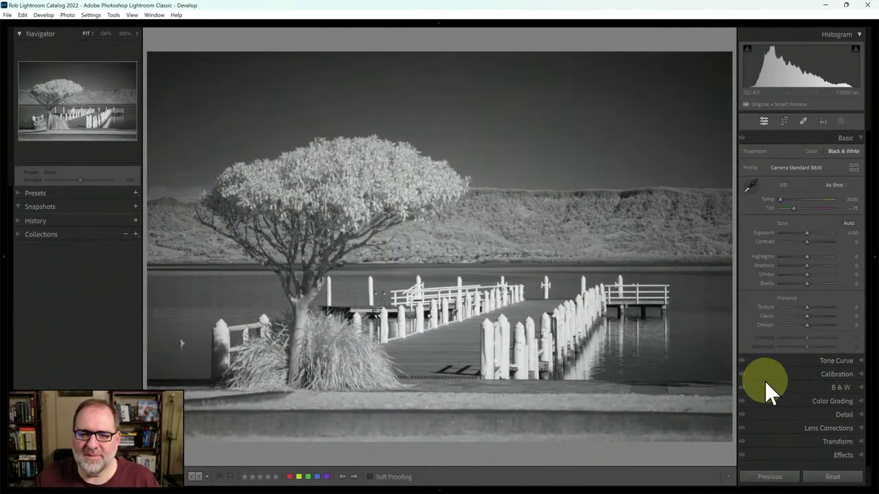
left_click(811, 151)
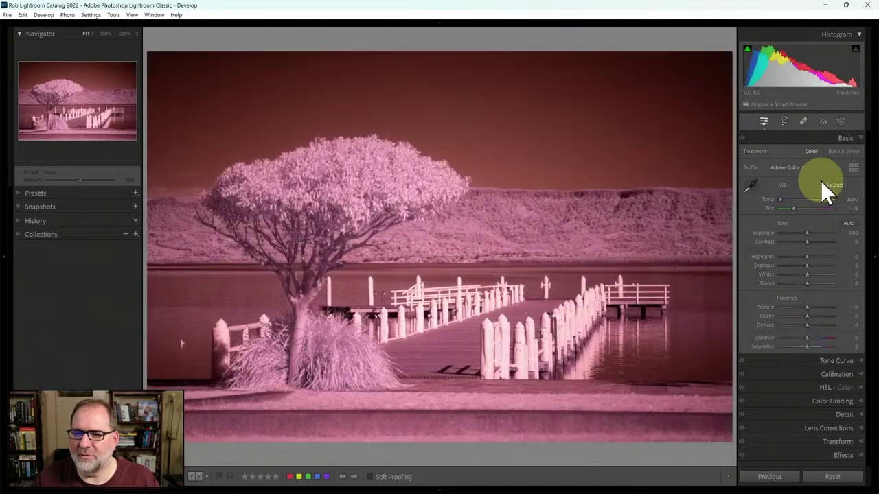
left_click(751, 185)
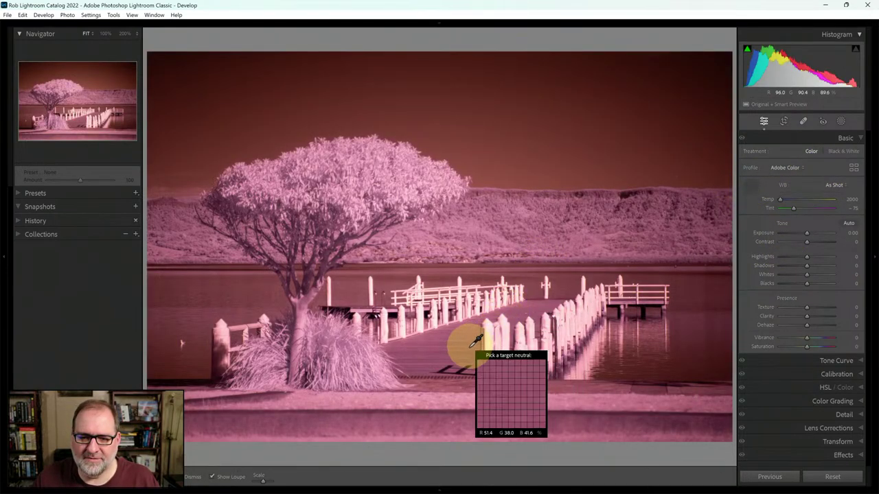
left_click(447, 386)
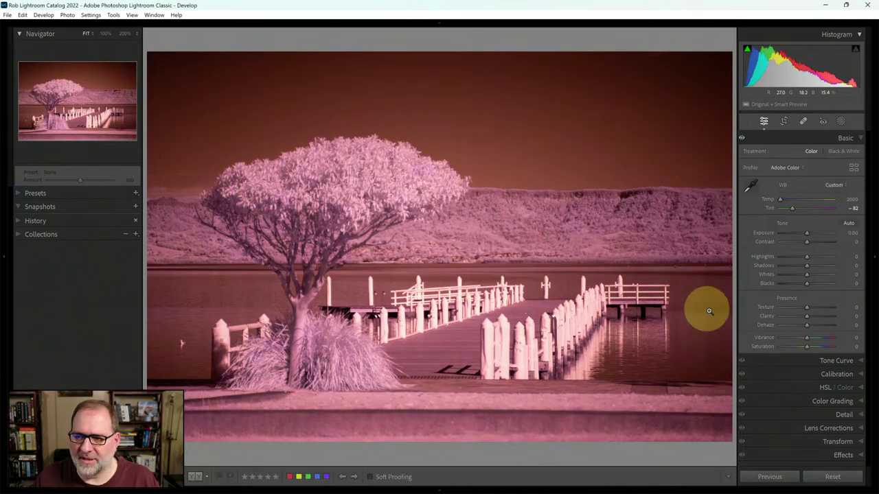
- Apply the Infrared Temp -100 profile to the jetty photo and resample the ground before the jetty for Temp 7250 and Tint -17
left_click(783, 168)
left_click(800, 200)
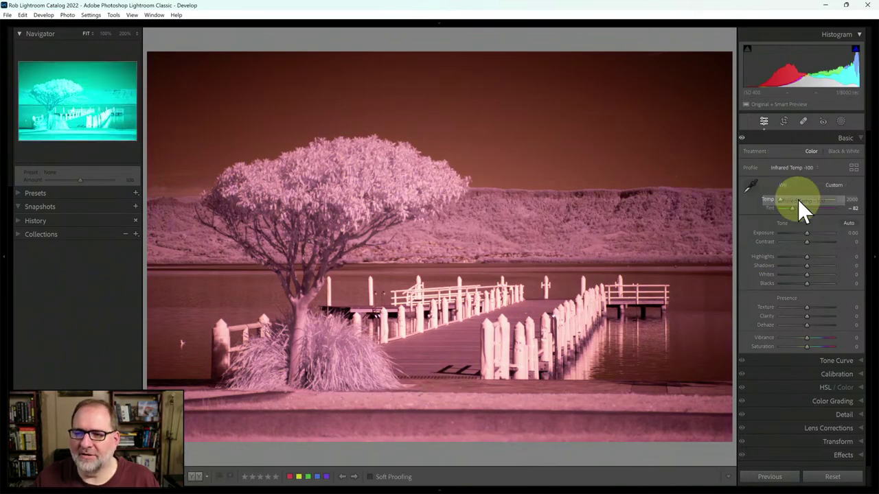
left_click(752, 184)
left_click(442, 387)
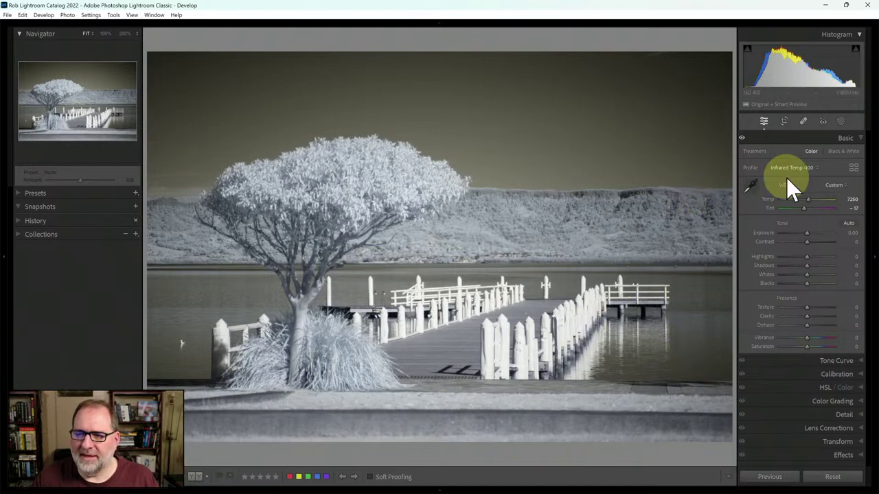
- Apply the ILCE-7R -100 RB profile to the jetty photo and lower its Highlights to -47
left_click(852, 170)
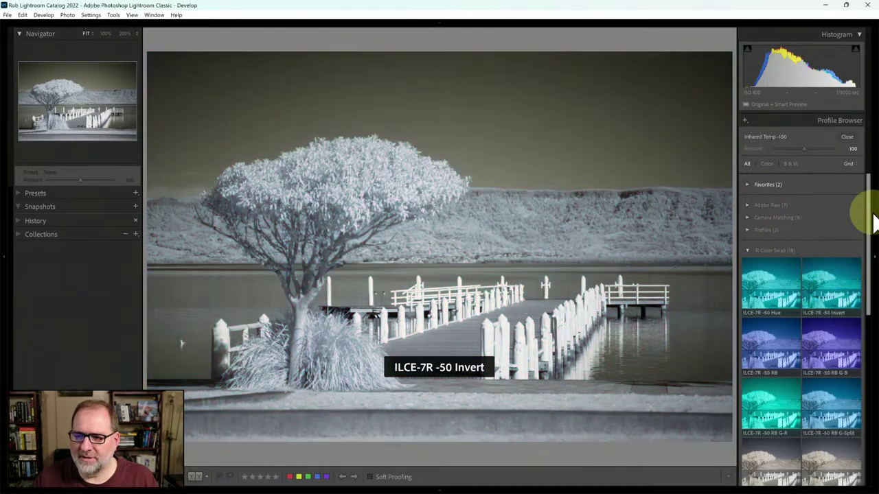
left_click_drag(869, 222, 869, 291)
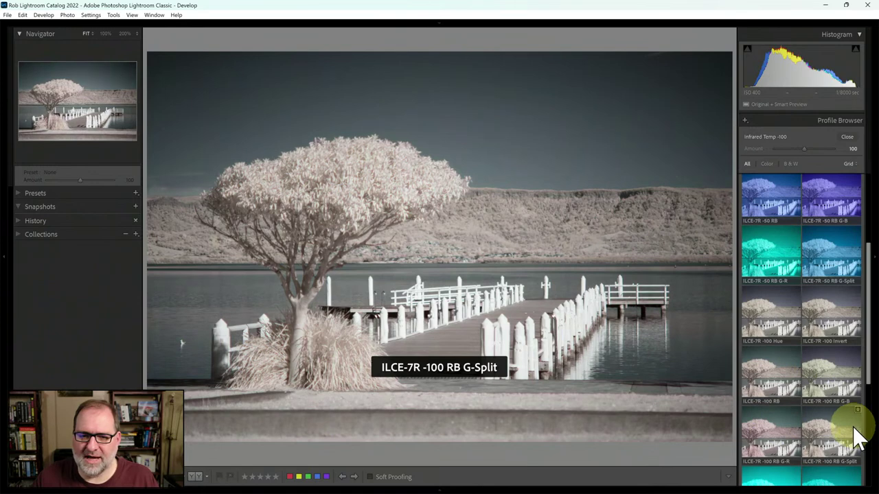
left_click(776, 376)
left_click(848, 140)
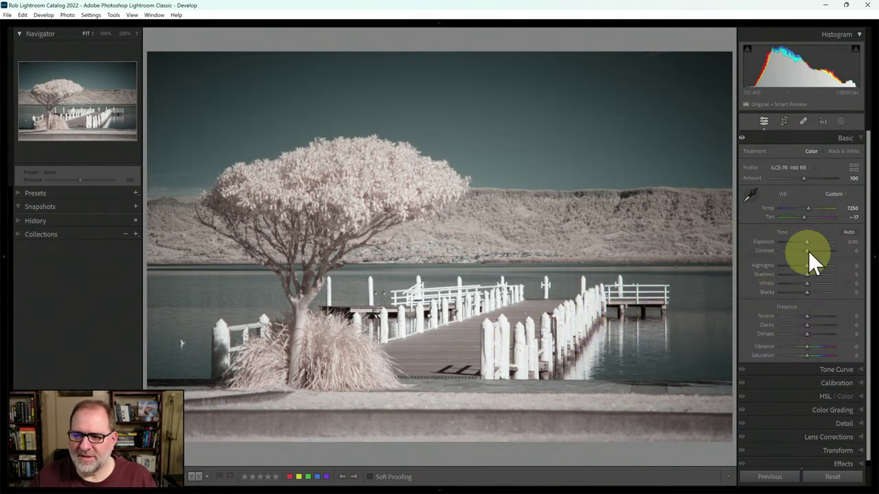
left_click_drag(806, 266, 794, 266)
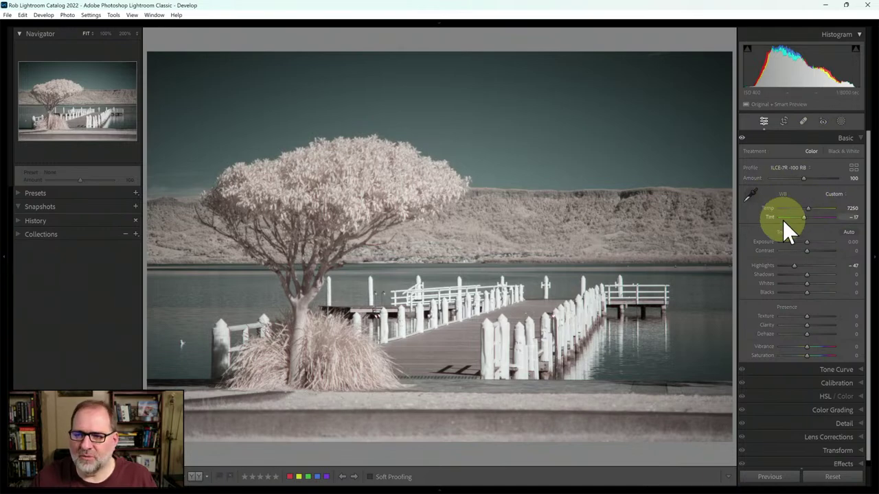
- Examine the tree trunk, grasses, jetty posts and far hillside at 100%, and return to the fitted view
left_click(105, 33)
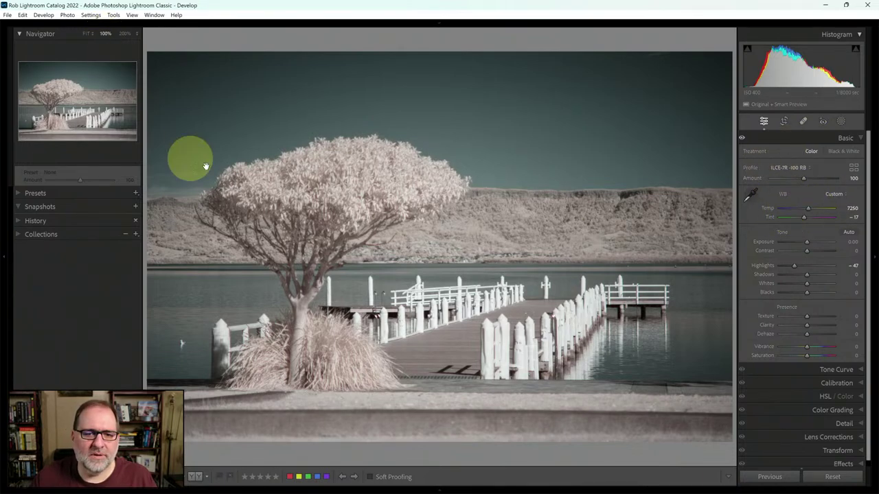
left_click_drag(196, 212, 312, 237)
left_click_drag(288, 320, 458, 261)
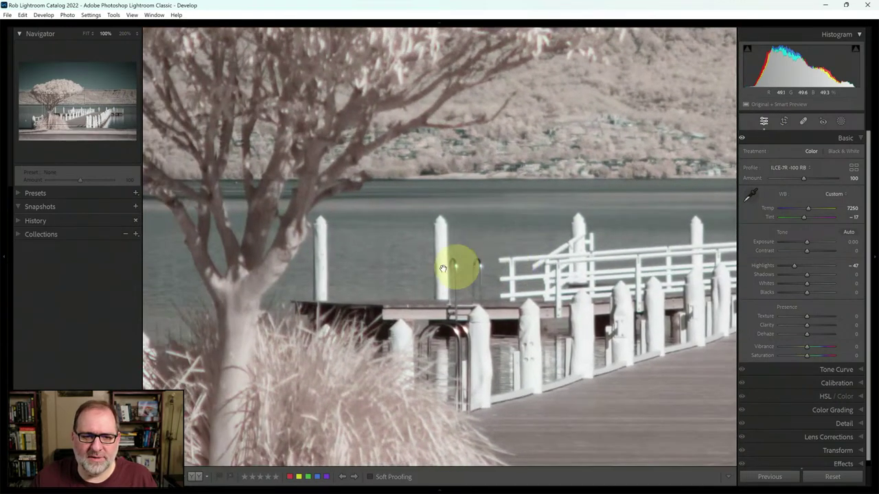
left_click_drag(334, 274, 406, 266)
left_click_drag(495, 280, 355, 291)
left_click_drag(538, 272, 453, 269)
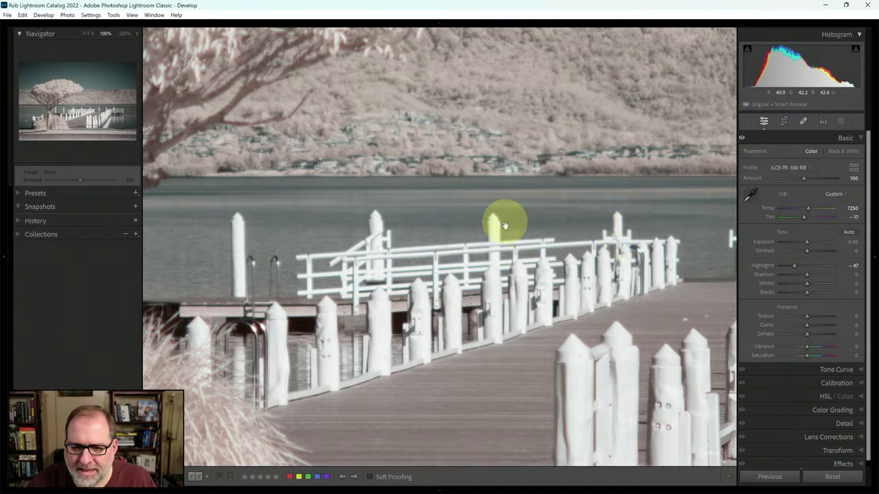
left_click_drag(364, 290, 569, 289)
left_click_drag(344, 334, 418, 291)
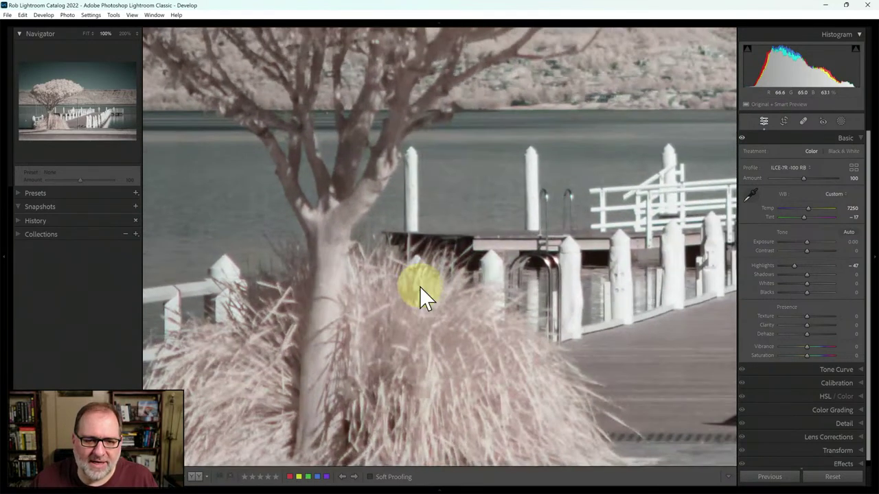
left_click(403, 294)
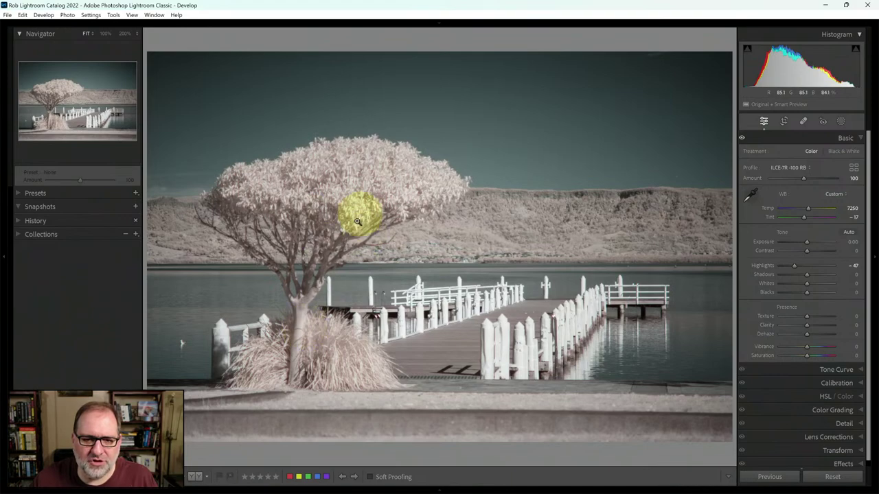
left_click(296, 338)
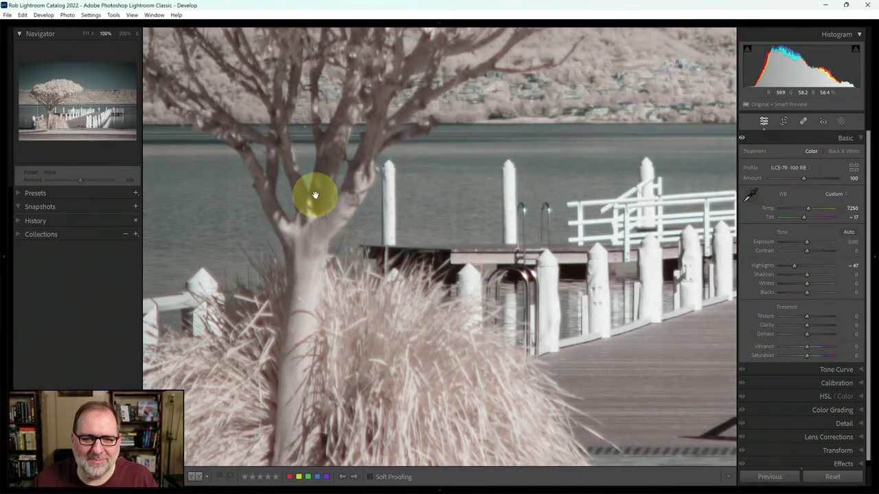
left_click(314, 349)
left_click(575, 249)
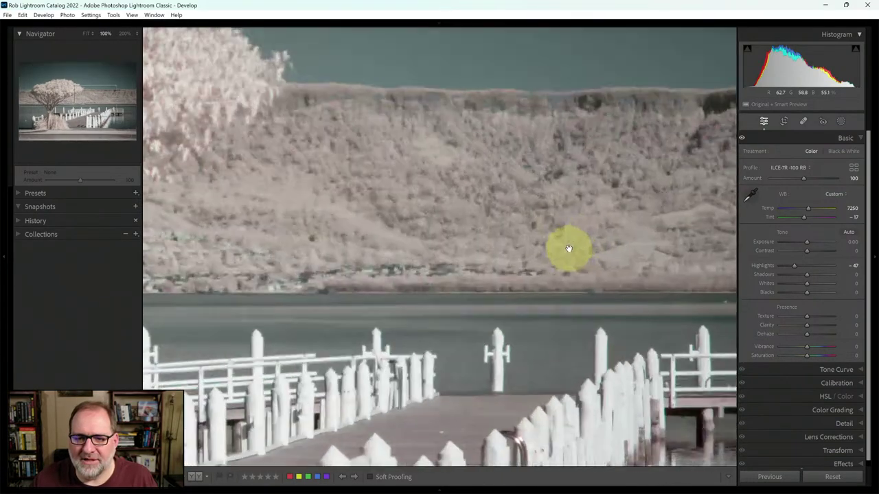
left_click_drag(450, 405, 491, 281)
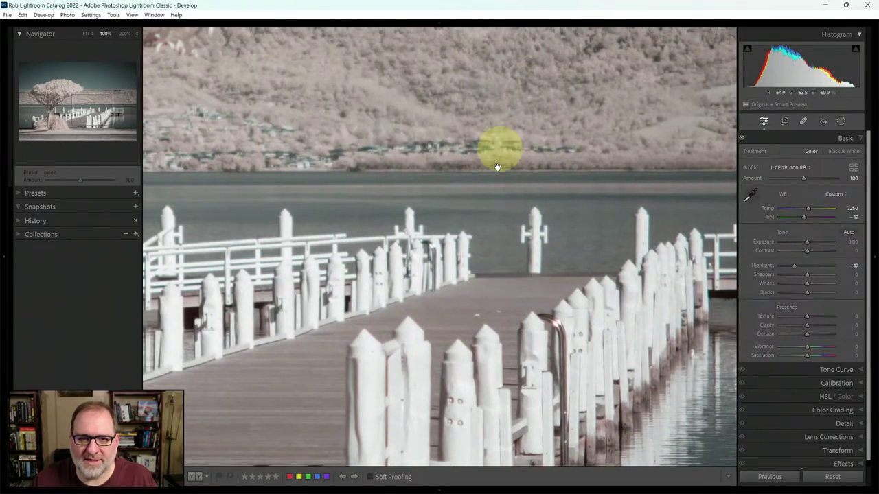
left_click(473, 331)
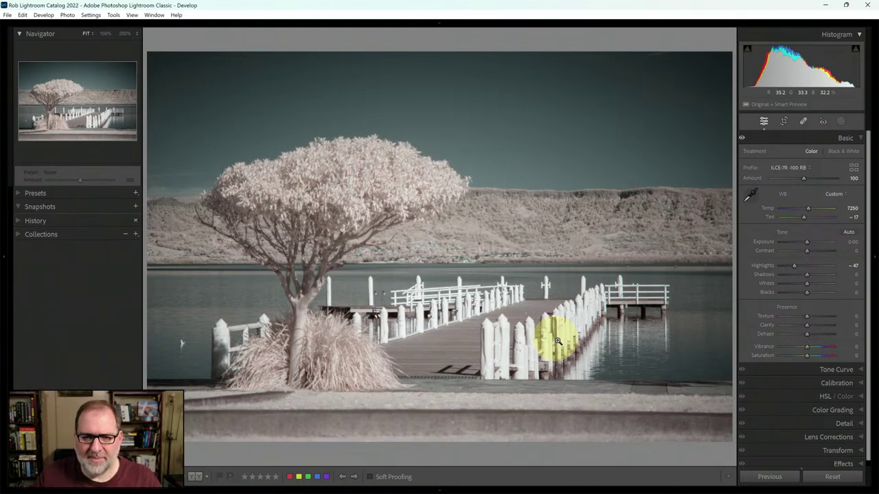
- Go to the next photo, the large tree by the pier, reset its edits and switch it to the Color treatment
key("Right")
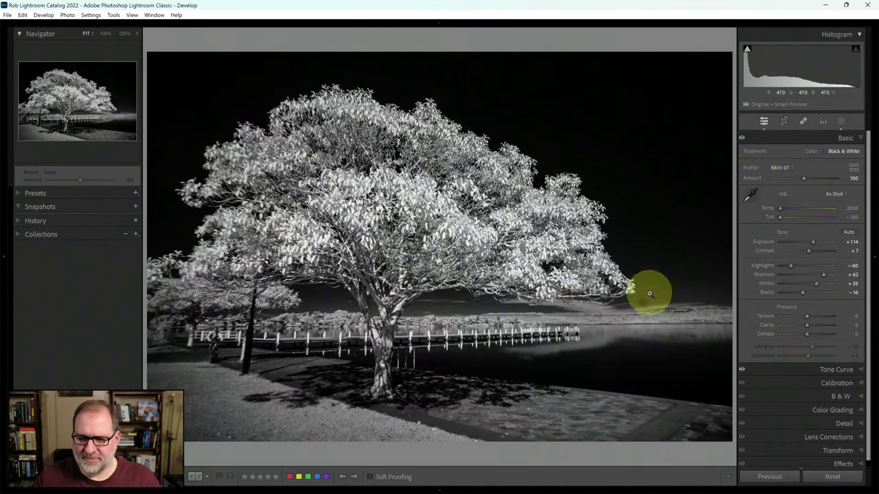
left_click(834, 478)
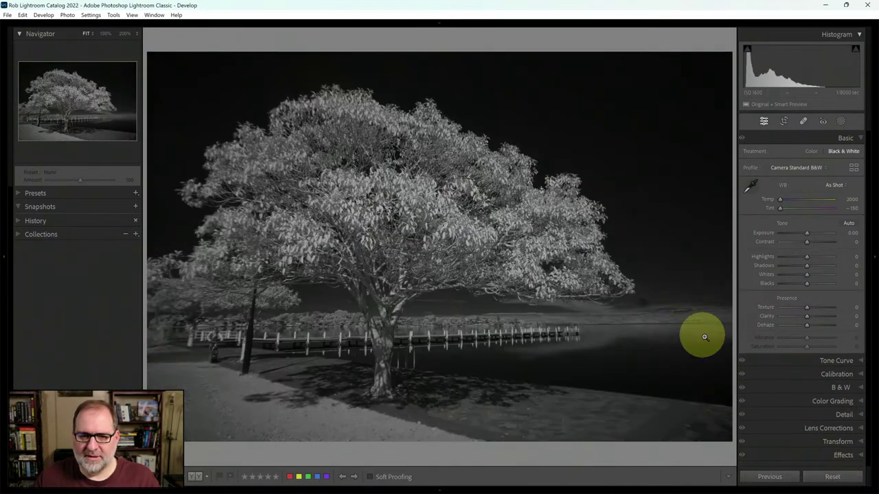
left_click(814, 151)
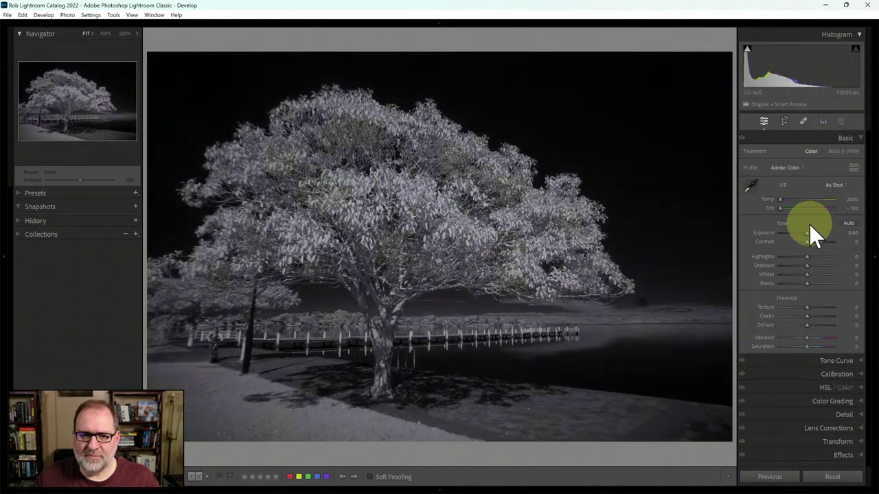
- Sample a custom white balance from the shaded ground beside the tree trunk and apply the automatic tone adjustment
left_click(753, 188)
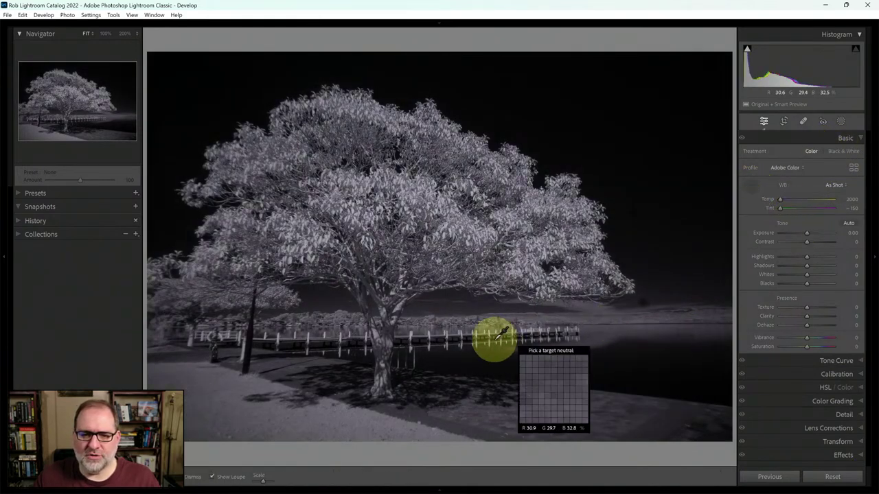
left_click(358, 389)
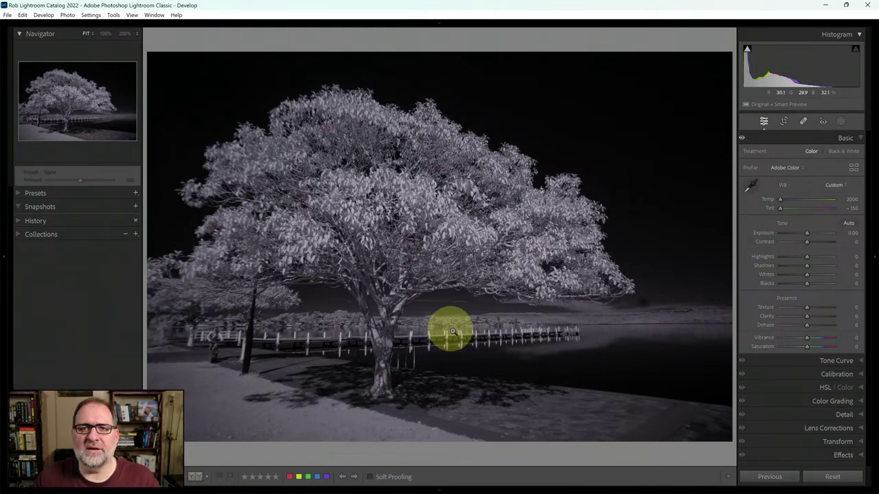
left_click(849, 223)
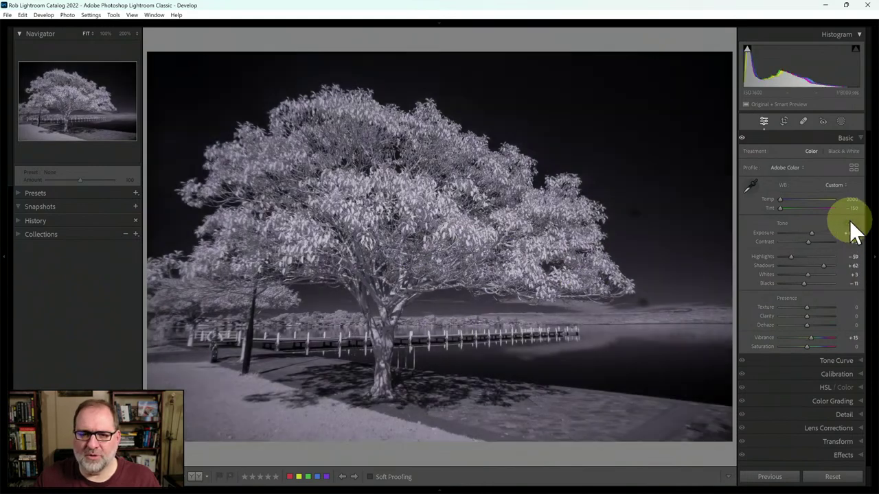
- Switch the large tree photo to the Black & White treatment and browse the Adobe Raw and Camera Matching profile groups
left_click(842, 152)
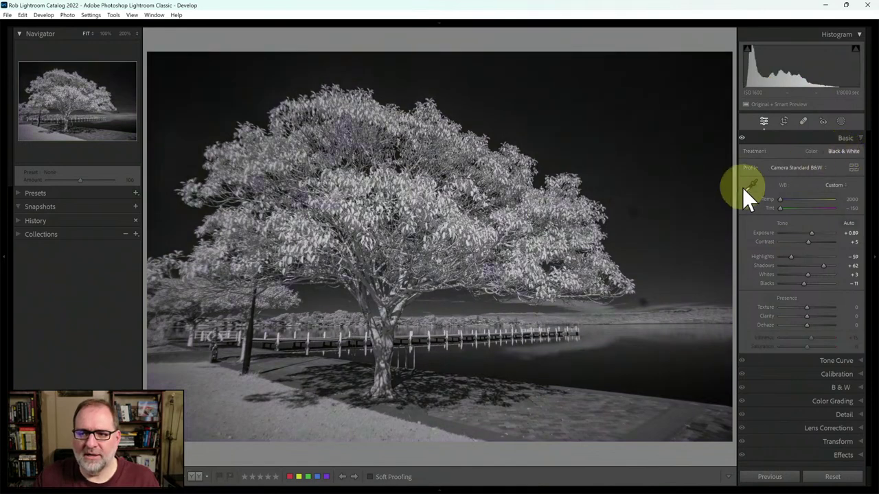
left_click(824, 168)
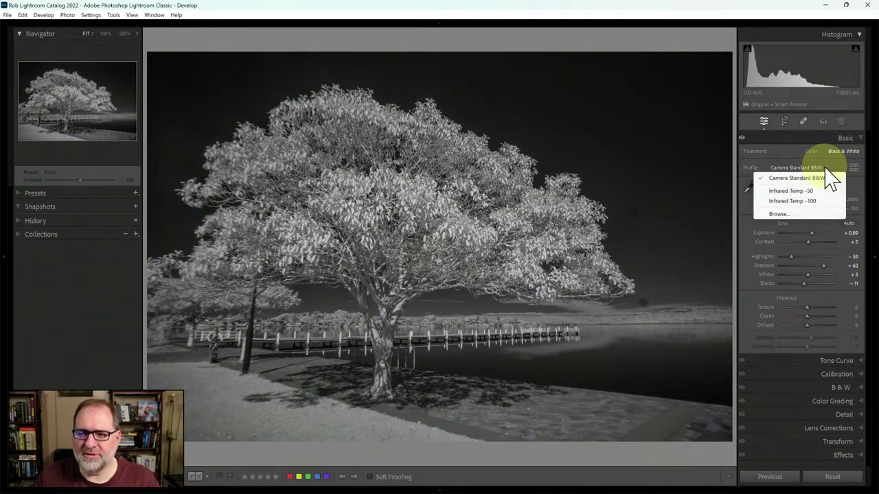
left_click(852, 169)
left_click(853, 168)
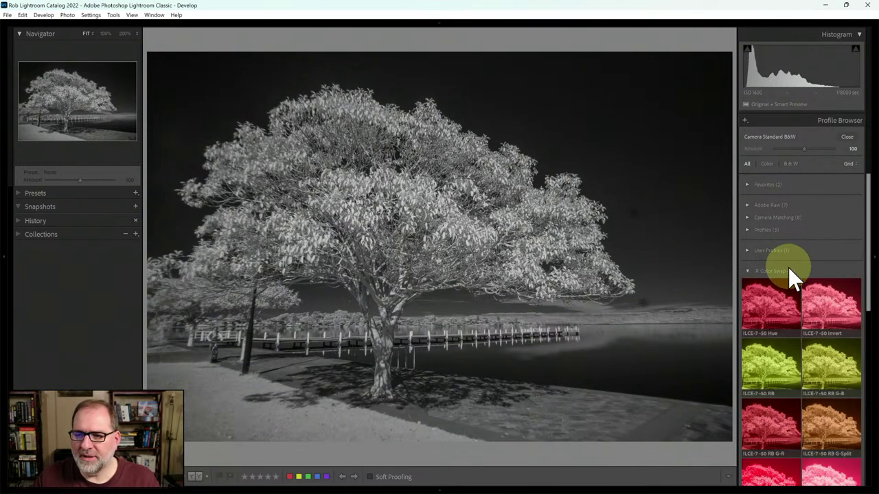
left_click(783, 270)
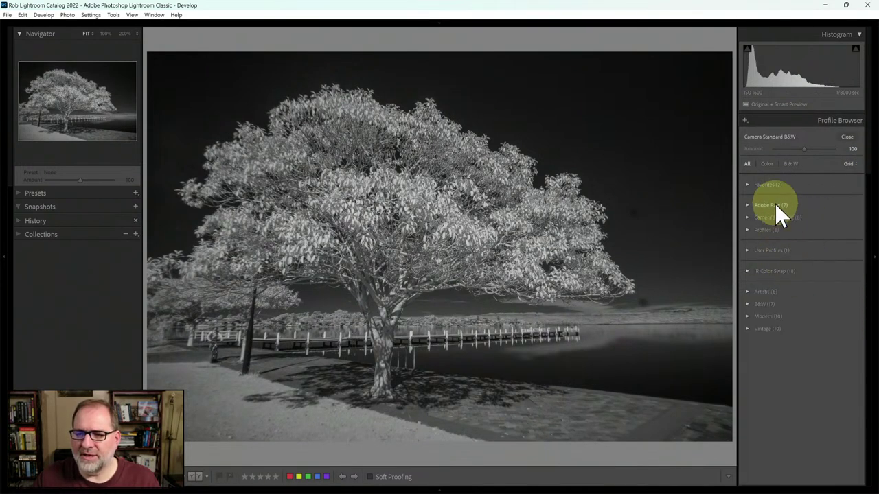
left_click(775, 204)
left_click(826, 249)
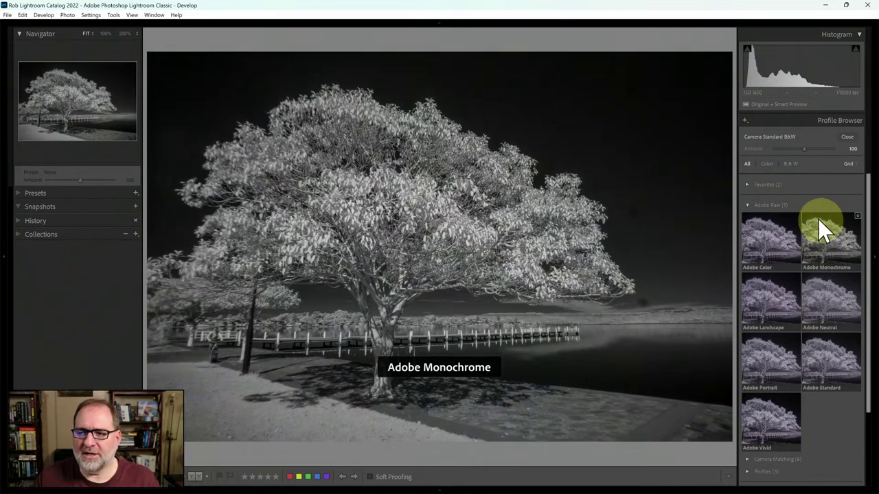
left_click(774, 203)
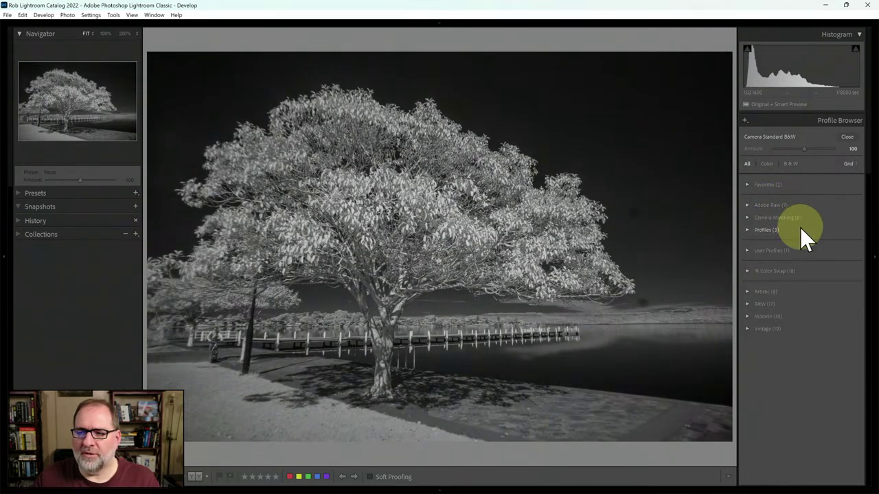
left_click(783, 219)
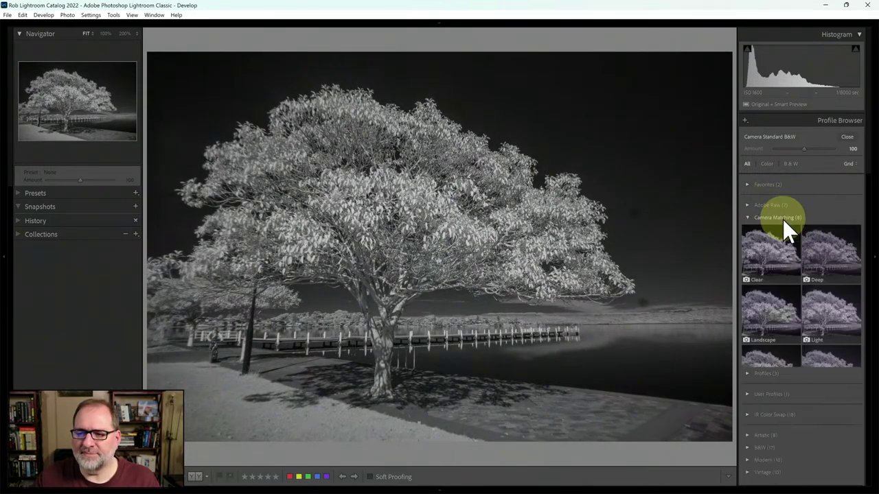
left_click(827, 249)
left_click(829, 296)
left_click(803, 229)
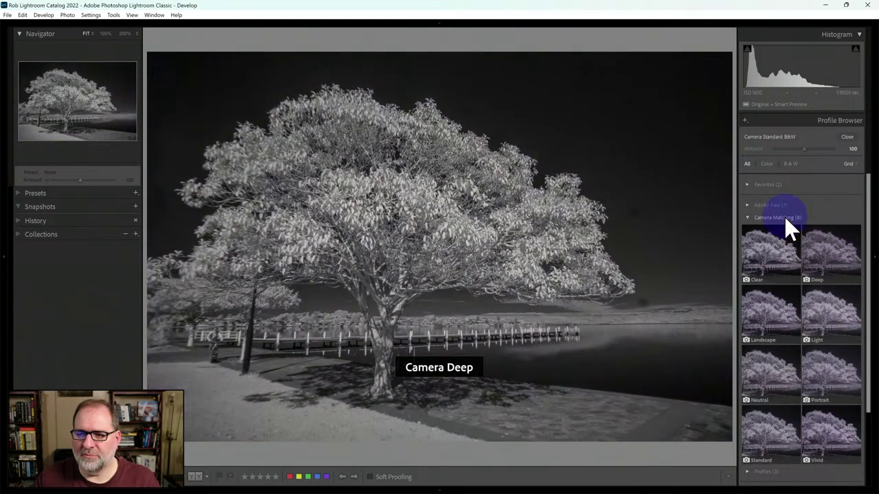
left_click(784, 217)
- Apply the B&W 08 profile from the B&W group to the large tree photo and leave the profile browser
left_click(768, 305)
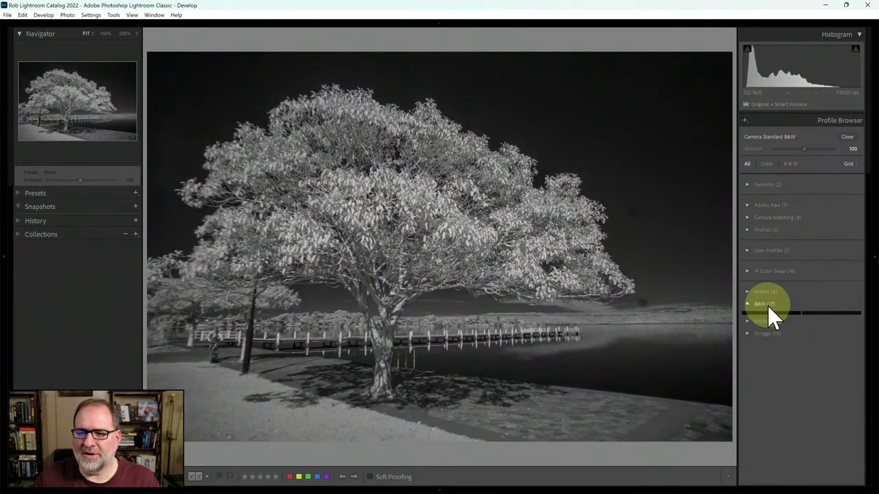
left_click_drag(871, 224, 870, 281)
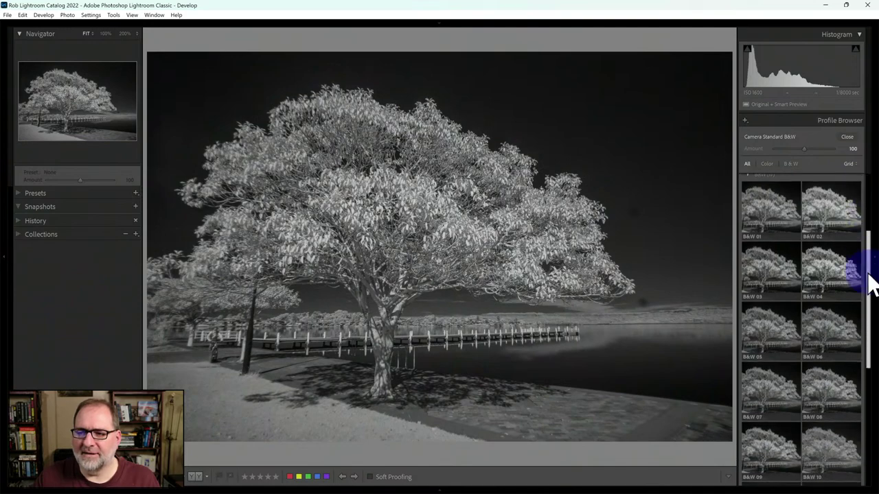
left_click(831, 221)
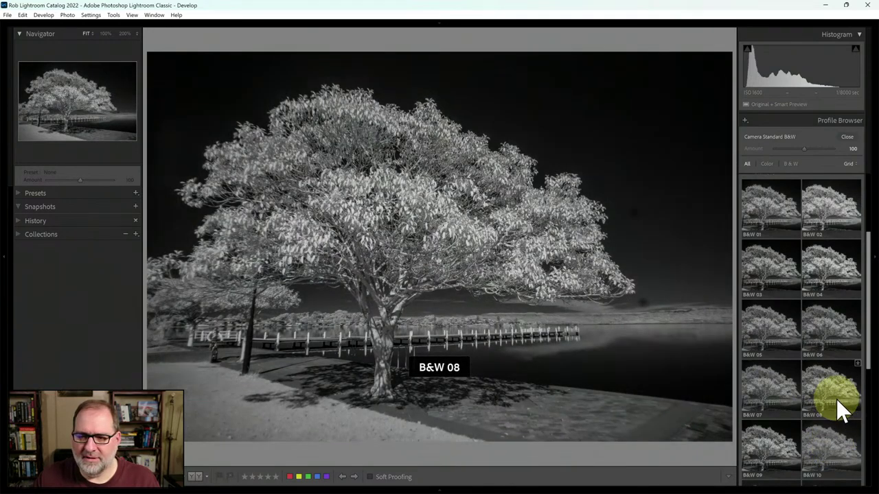
left_click(837, 399)
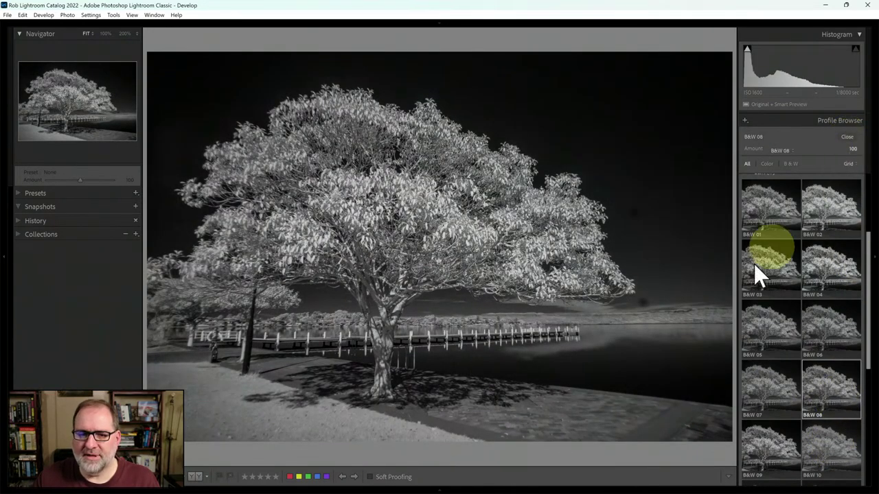
key("Escape")
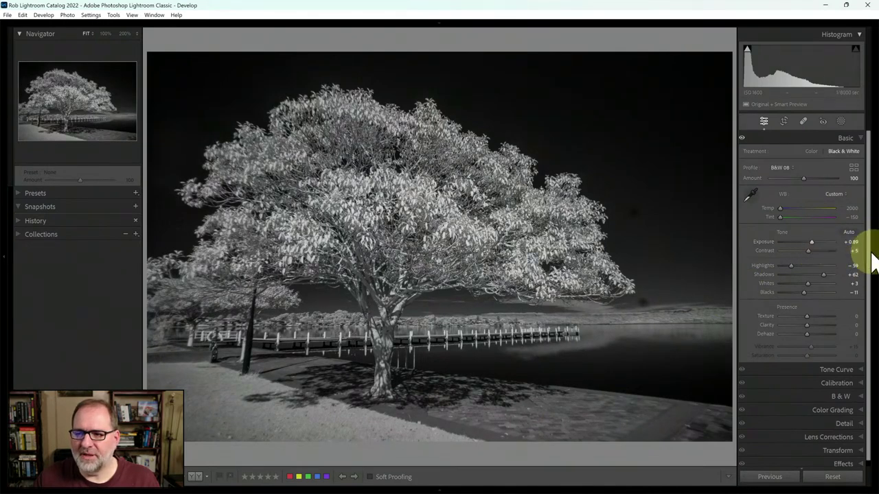
- Set the large tree photo's Exposure to +1.00 and raise it further to +1.28
left_click(852, 241)
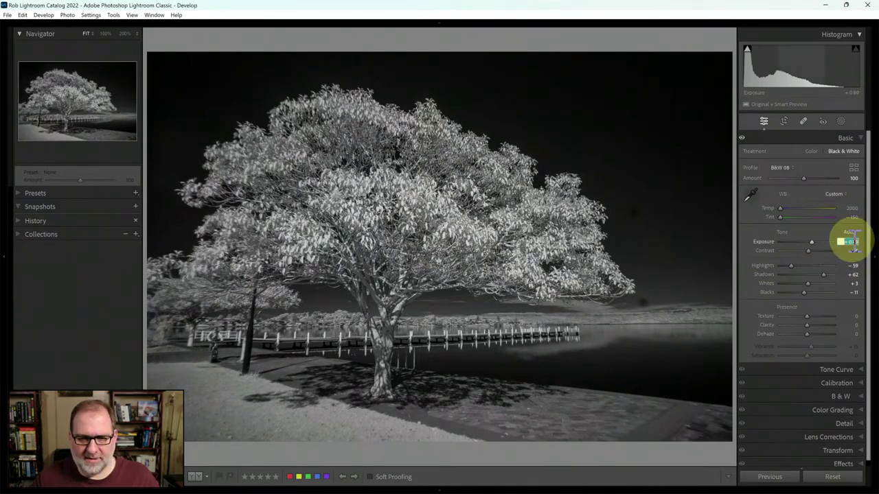
type("1")
key("Return")
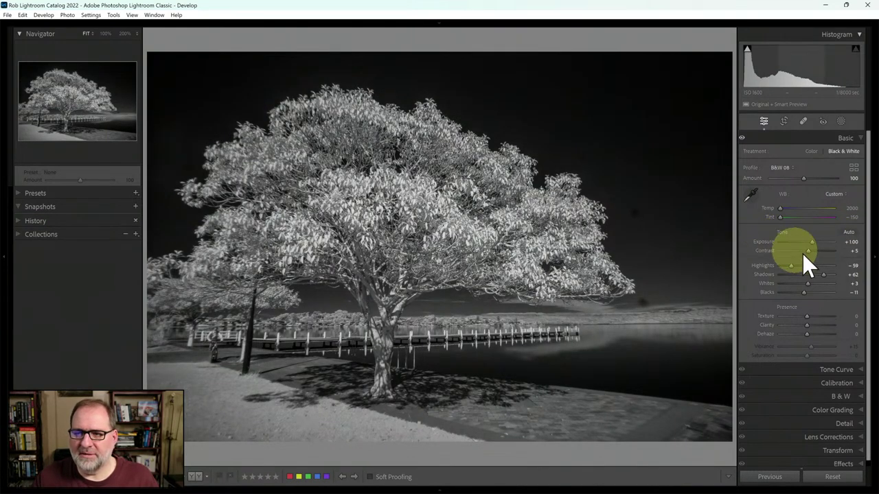
left_click_drag(814, 244, 814, 243)
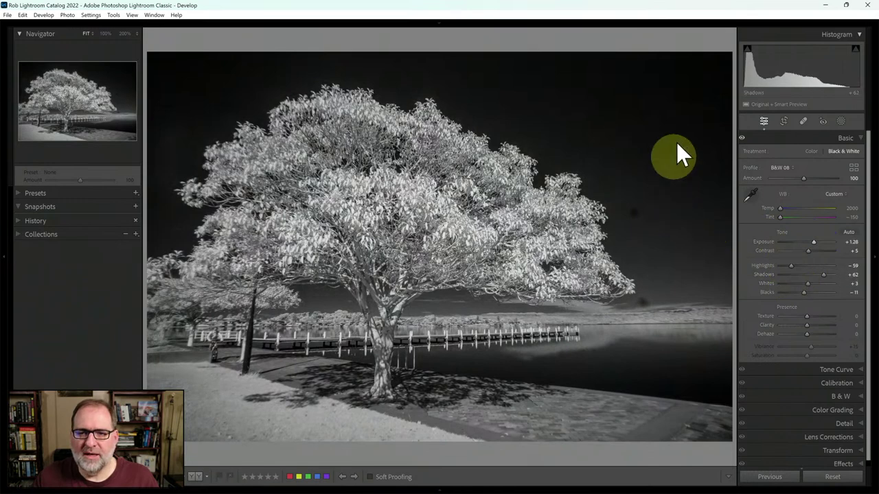
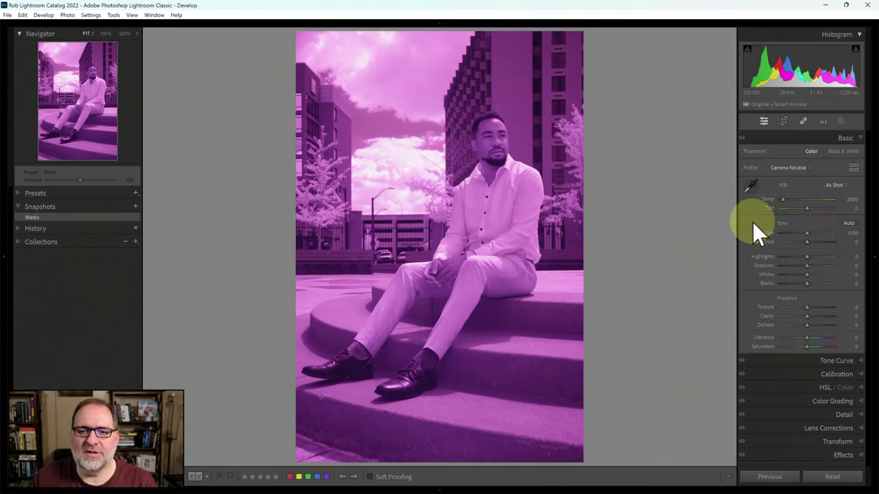
- Apply the Infrared Temp -50 profile to the seated man portrait and sample a custom white balance from the light clothing beside his hands
left_click(808, 168)
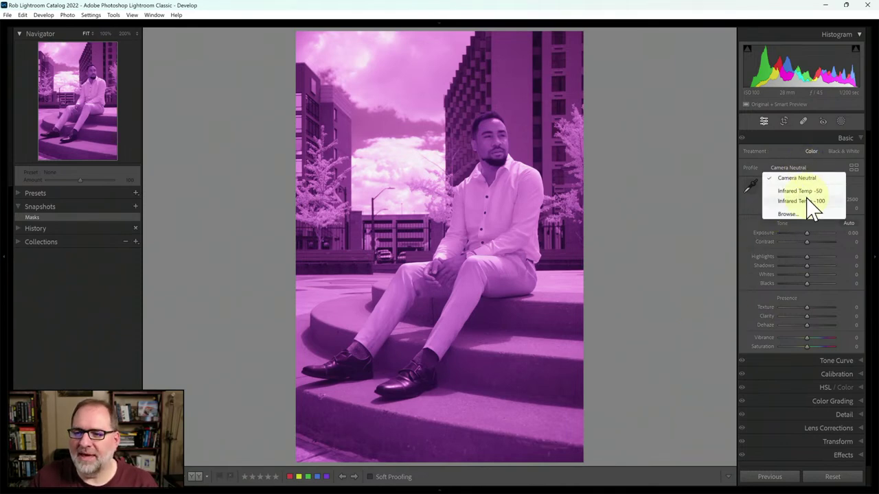
left_click(802, 192)
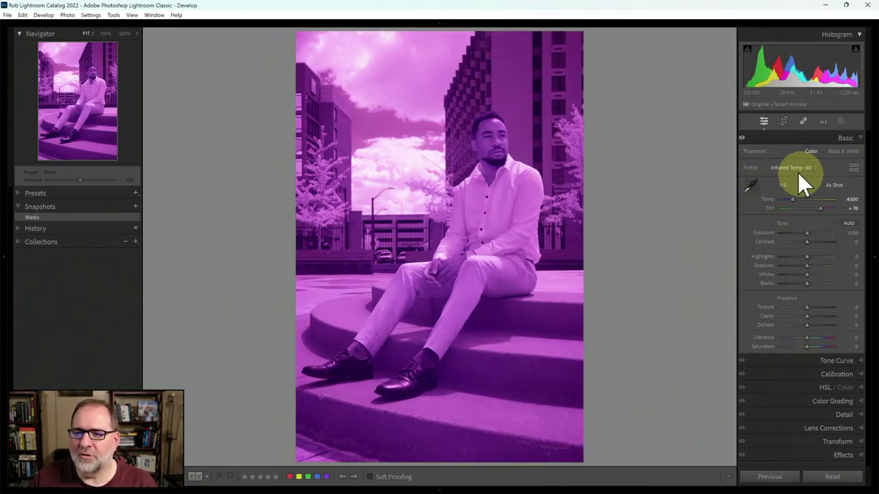
left_click(750, 186)
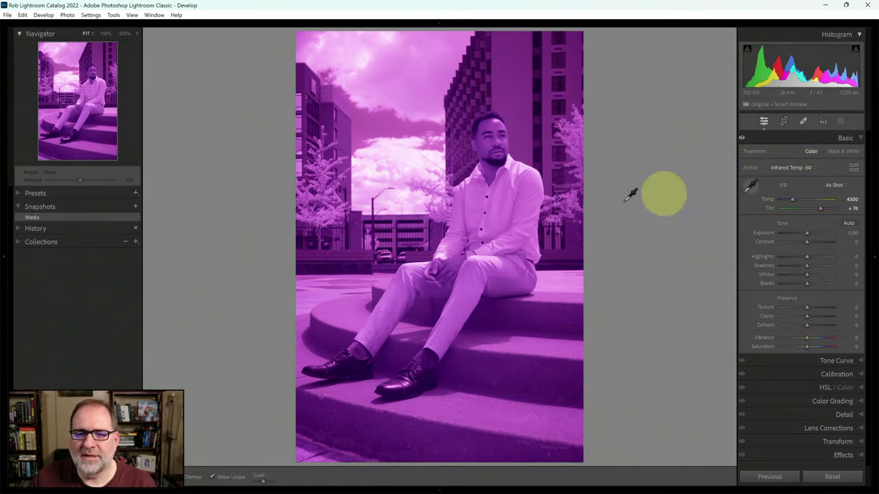
left_click(474, 255)
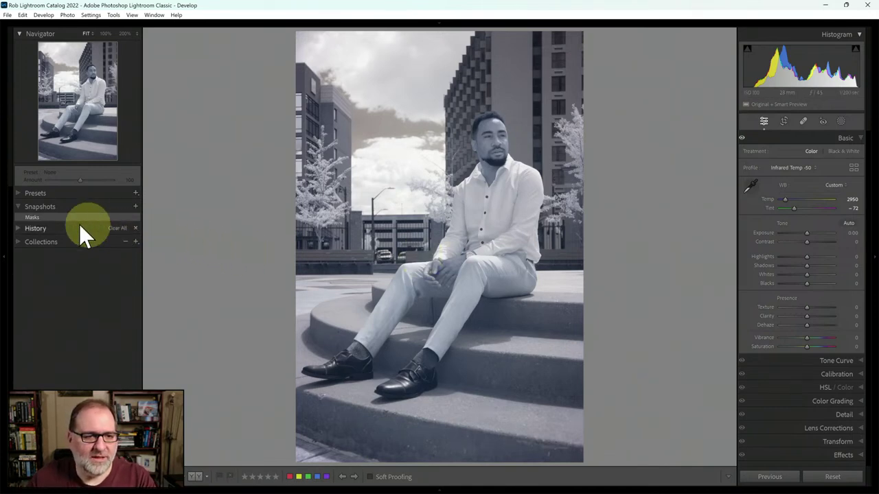
- Restore the portrait's Masks snapshot and display its list of masks
left_click(46, 217)
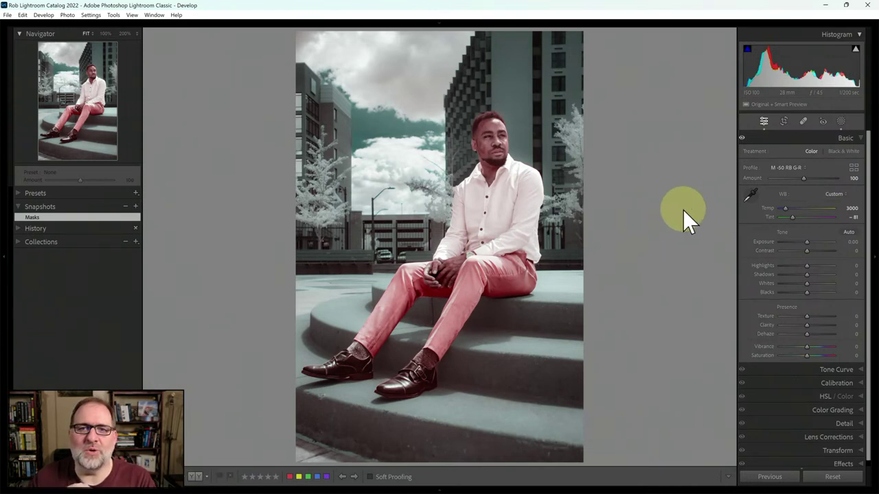
left_click(839, 122)
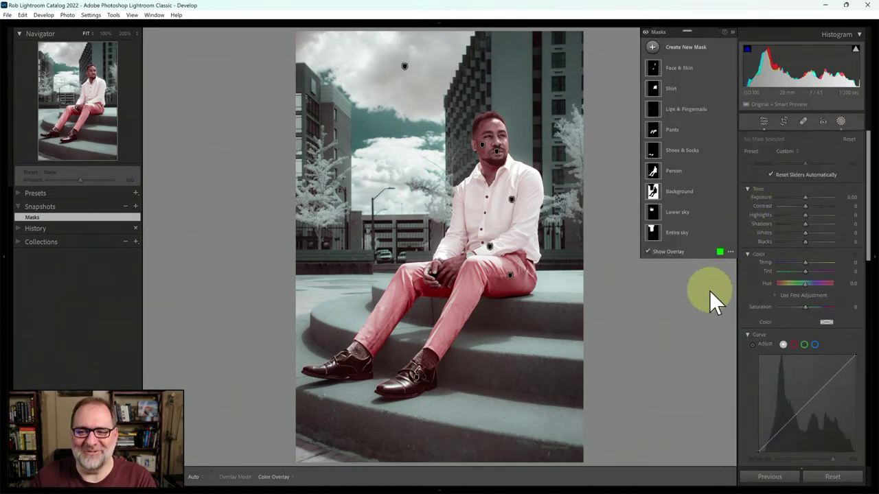
- Examine the Entire sky, Lower sky and Background masks with their tone, color and effects adjustments, and hide the mask overlay
left_click(681, 232)
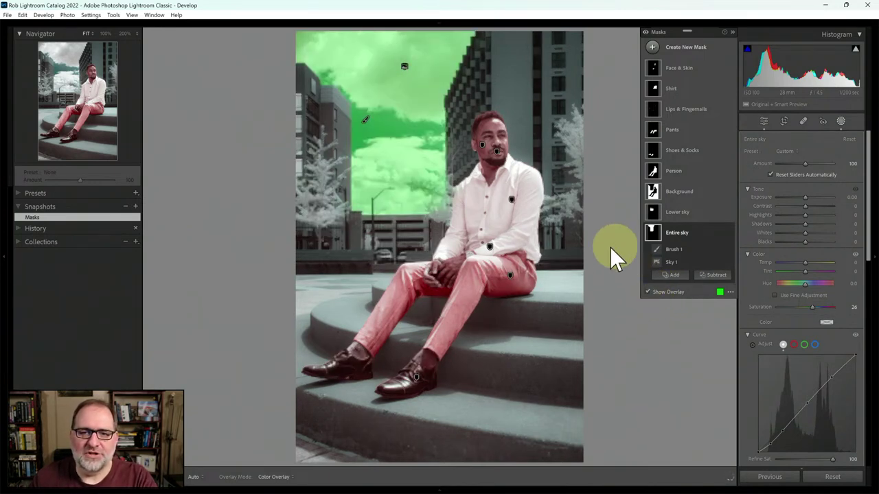
left_click(685, 213)
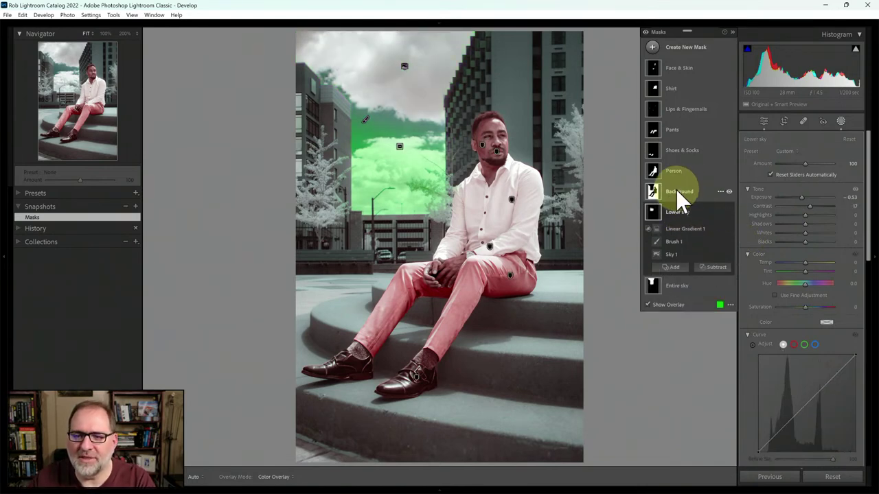
left_click(677, 192)
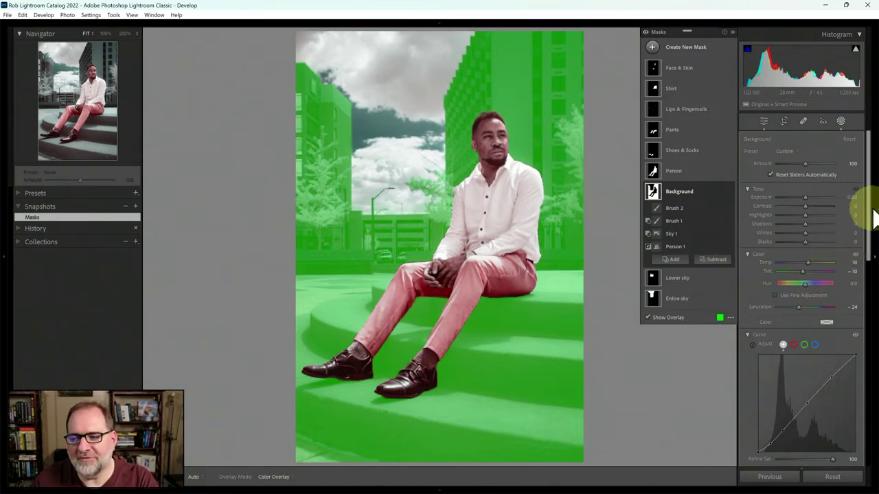
left_click_drag(869, 202, 870, 232)
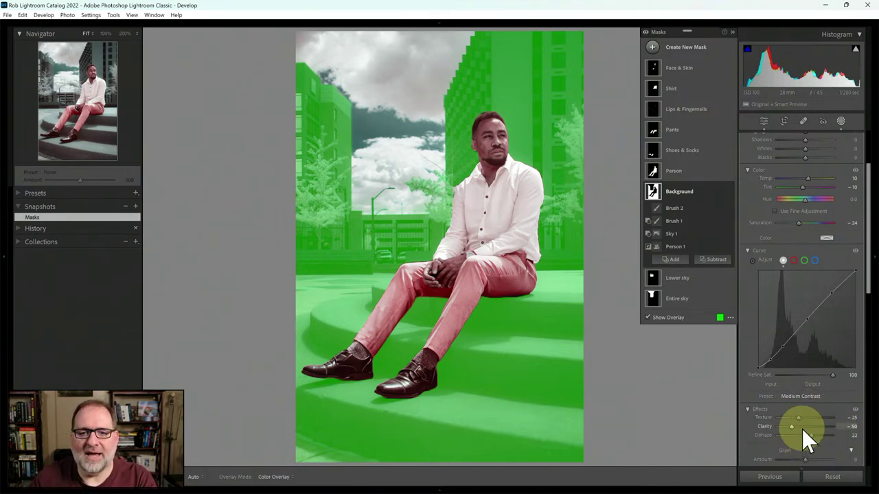
left_click(677, 319)
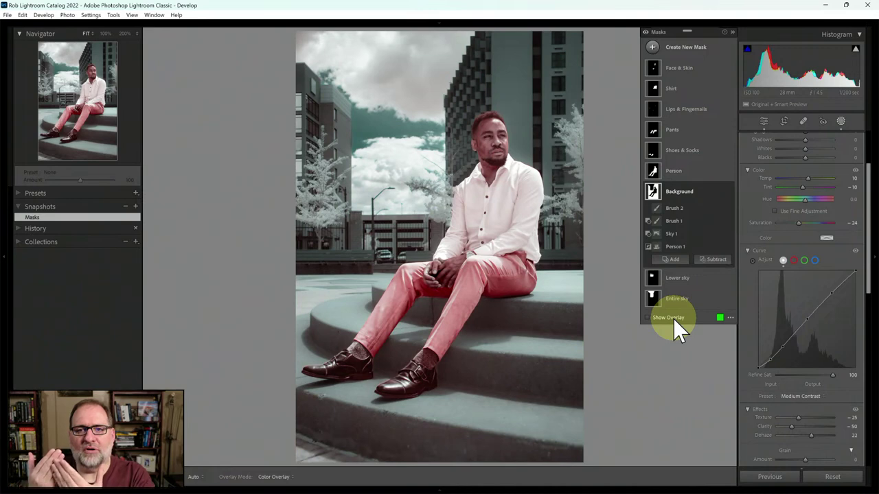
- Examine the Person mask's coverage and its color and effects adjustments, with the overlay shown and hidden
left_click(672, 174)
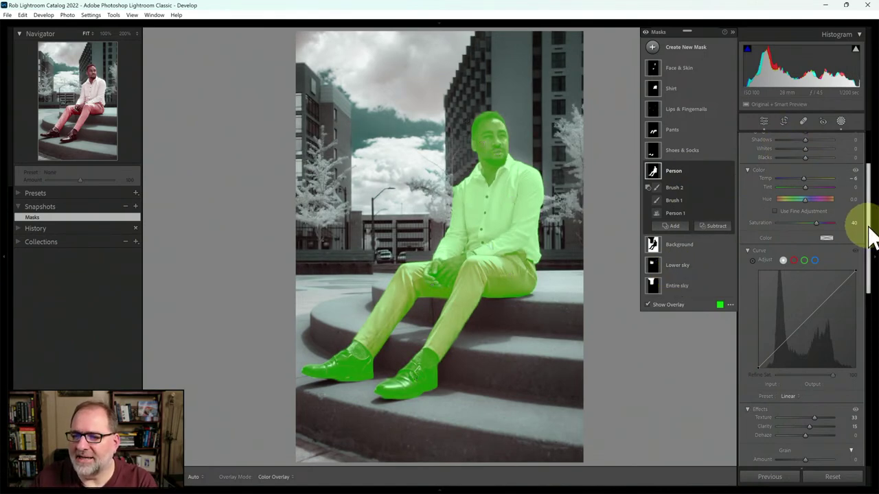
scroll(869, 219, "up", 3)
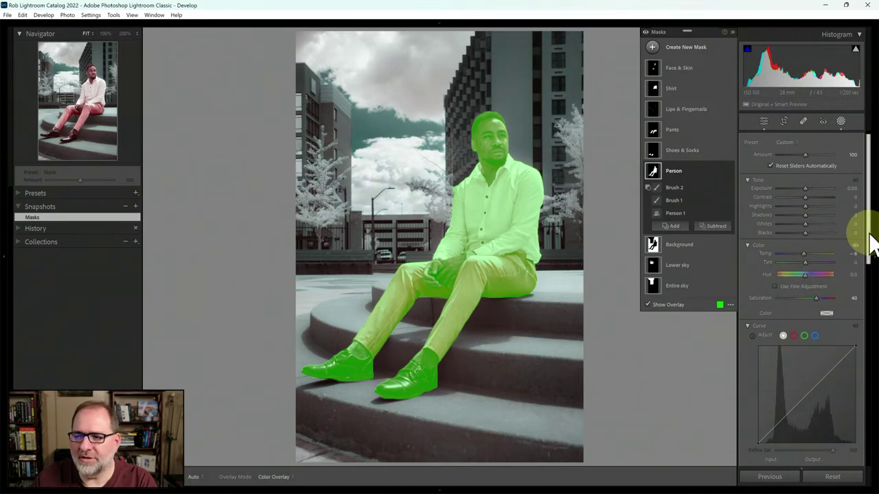
scroll(869, 248, "down", 1)
scroll(871, 248, "down", 1)
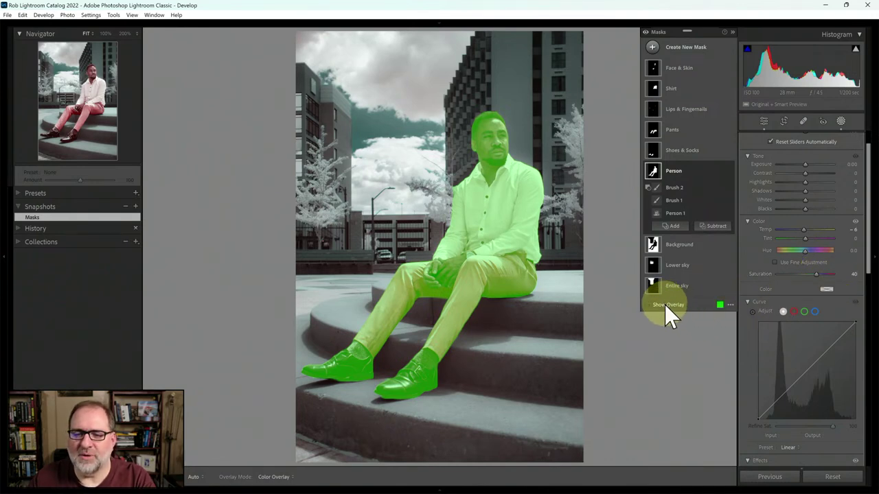
mouse_move(673, 344)
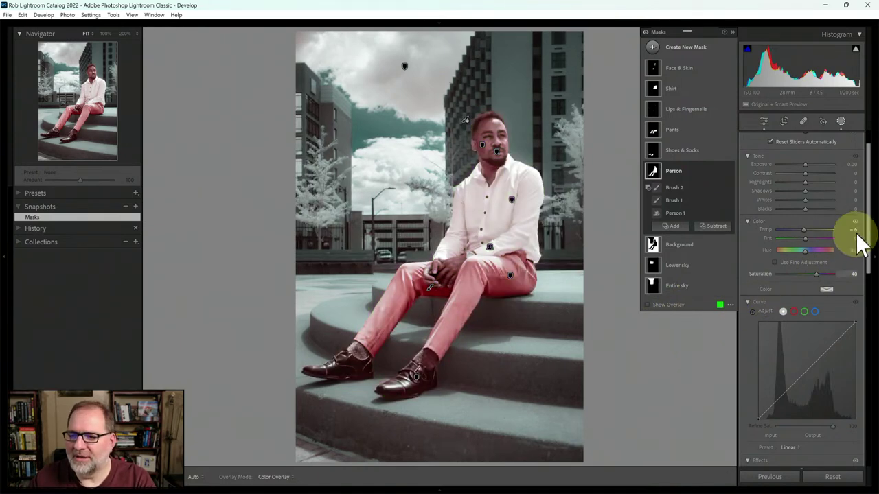
left_click_drag(869, 230, 863, 271)
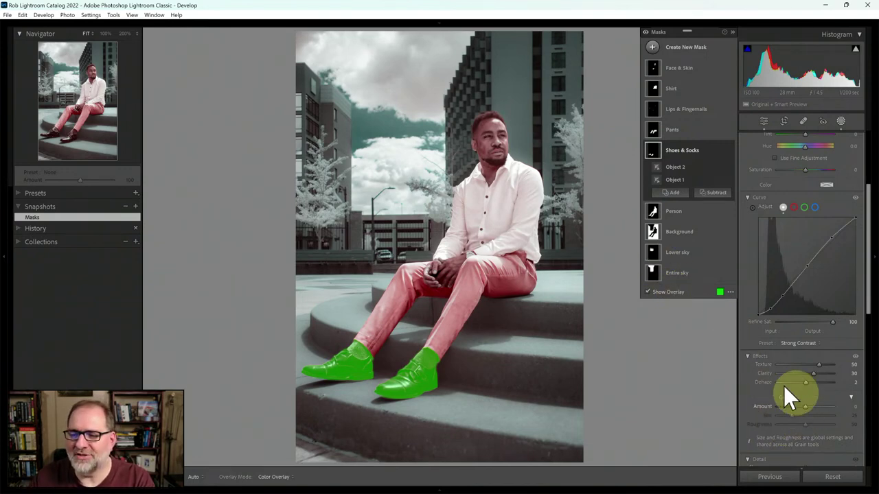
- Examine the tone, curve and effects adjustments of the Shoes & Socks mask and the Pants mask
left_click_drag(870, 288, 870, 235)
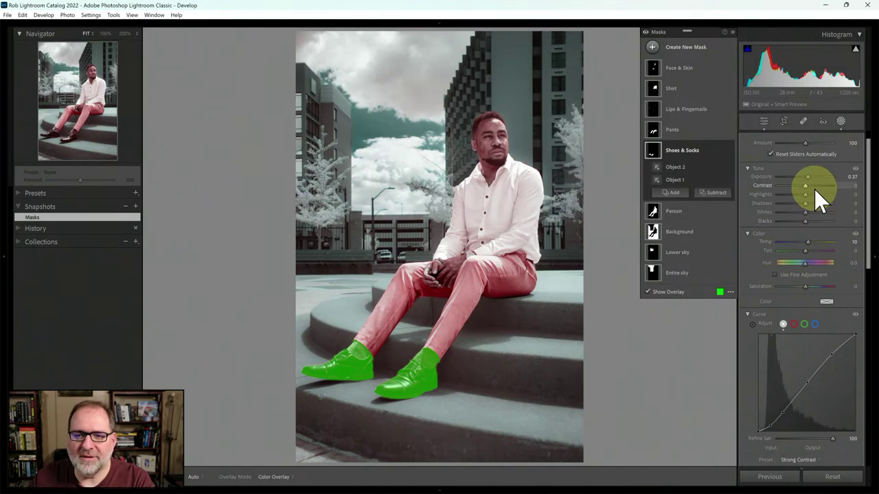
left_click(680, 132)
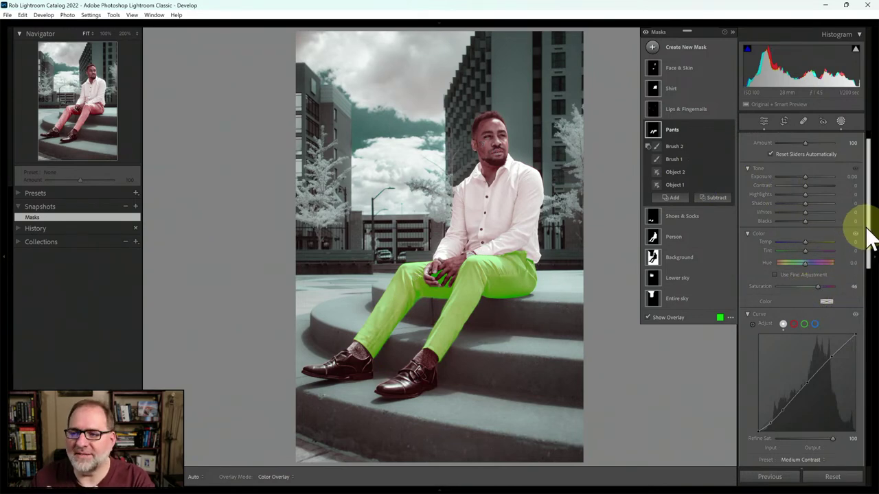
left_click_drag(870, 229, 869, 276)
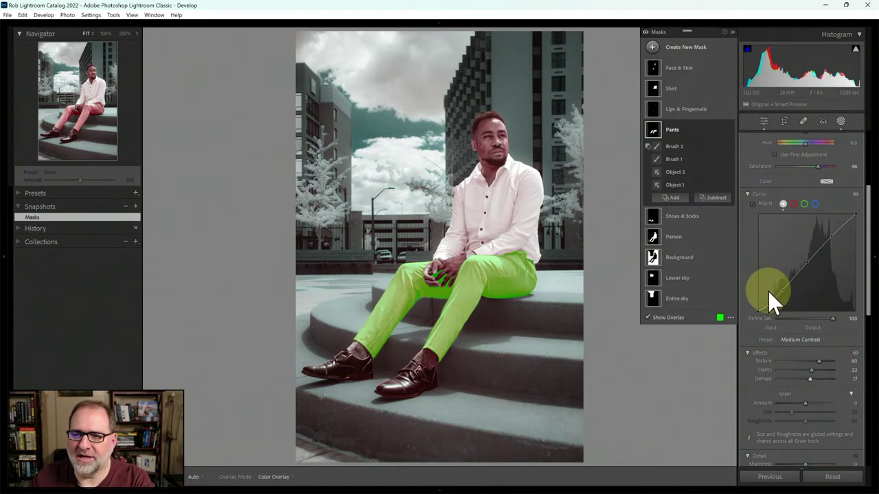
- Examine the Shirt mask's tone and color adjustments and select the Lips & Fingernails mask
left_click(686, 88)
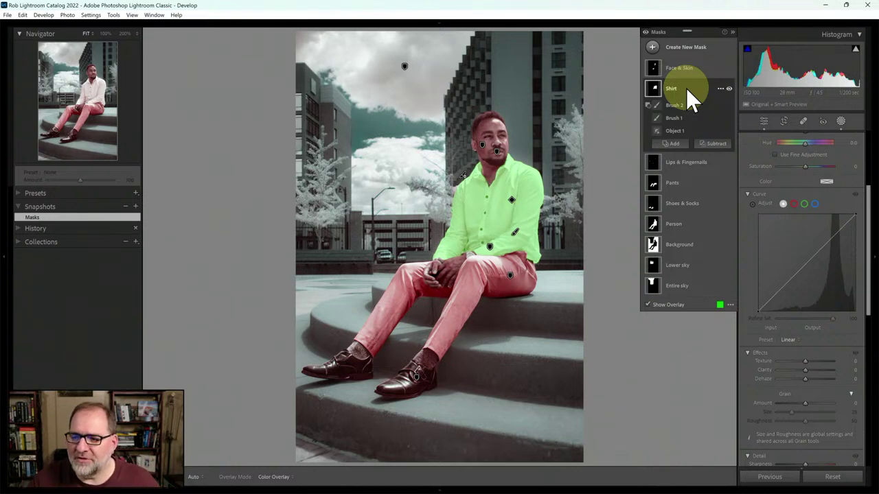
left_click_drag(868, 244, 866, 186)
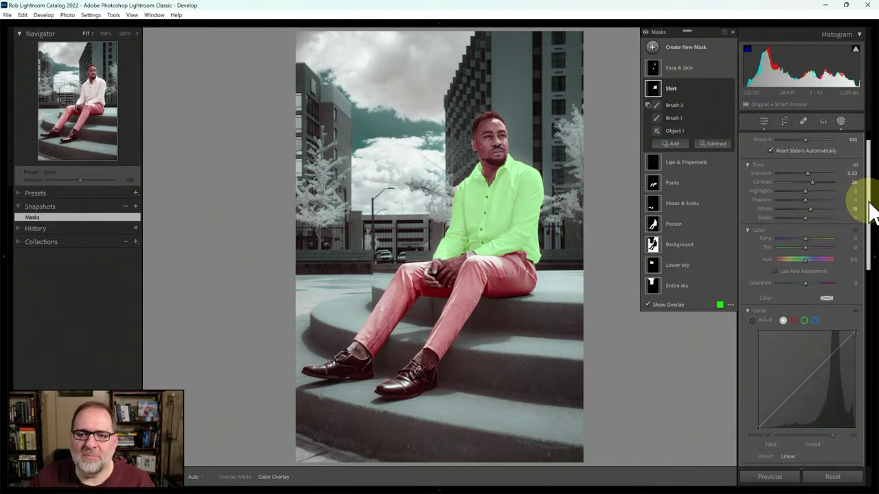
left_click_drag(862, 184, 867, 215)
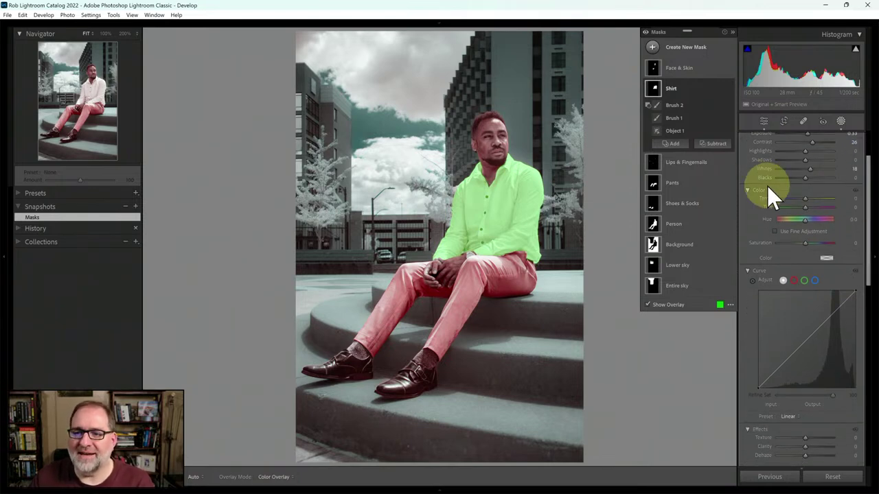
left_click(689, 161)
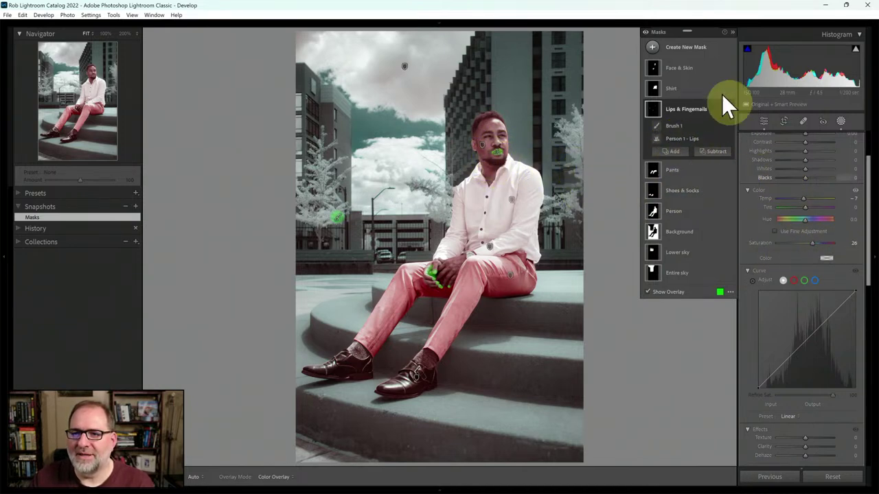
- Begin a Select People mask for Person 1, examine the available body-part options and cancel the new mask
left_click(652, 50)
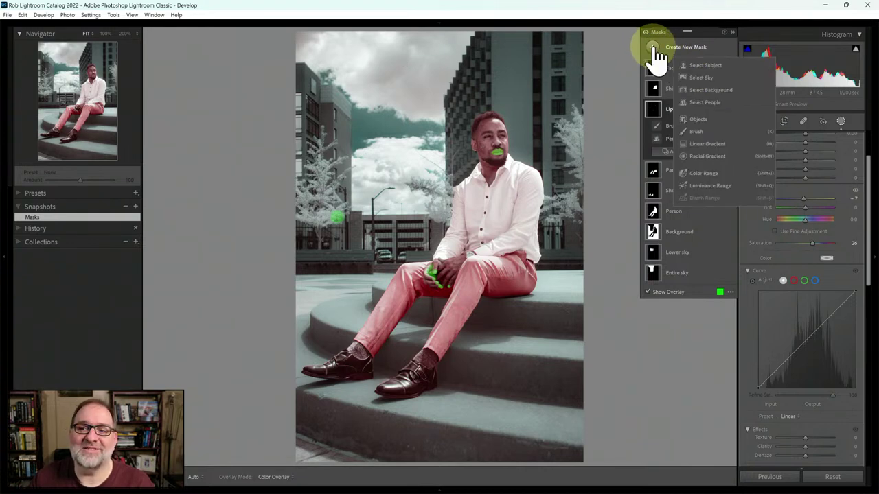
left_click(704, 100)
left_click(704, 101)
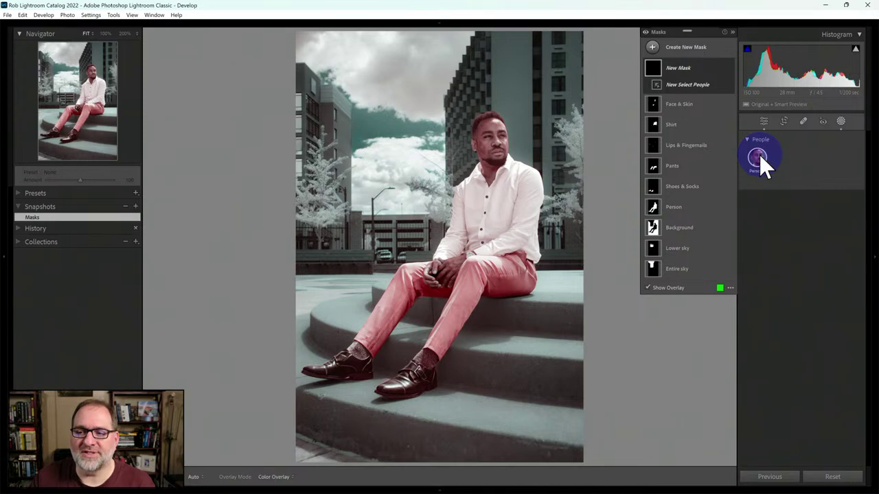
left_click(759, 154)
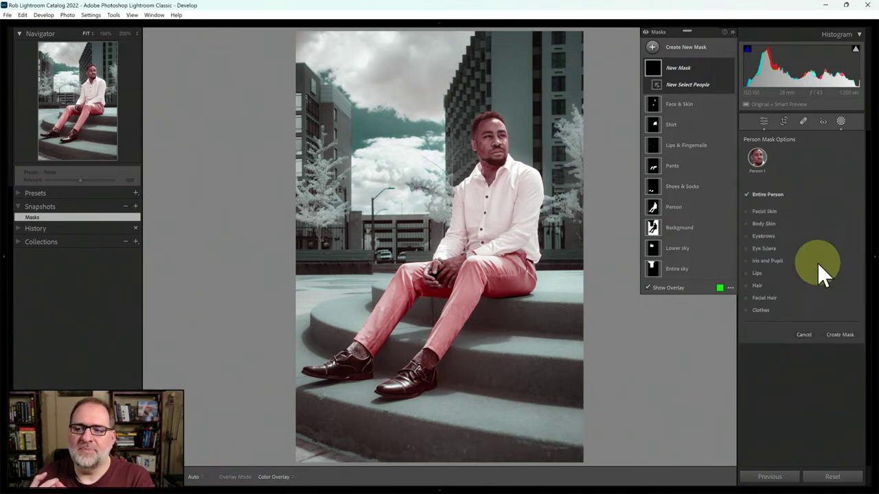
left_click(794, 224)
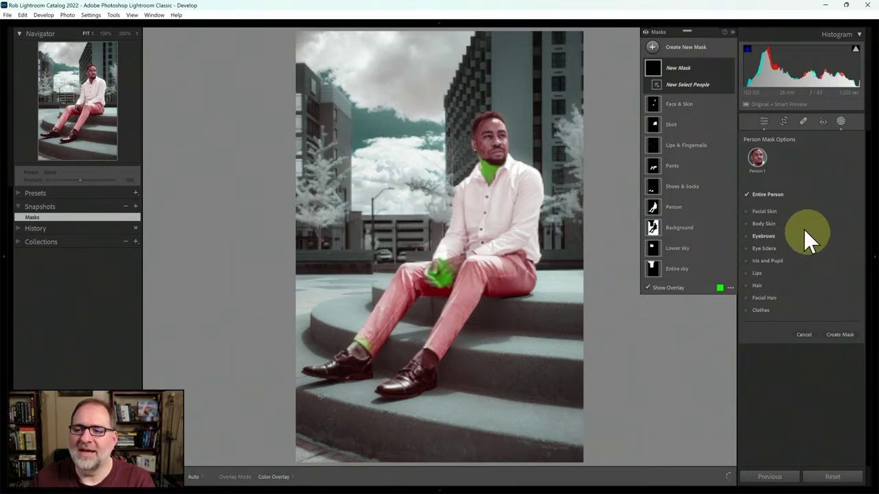
left_click(804, 334)
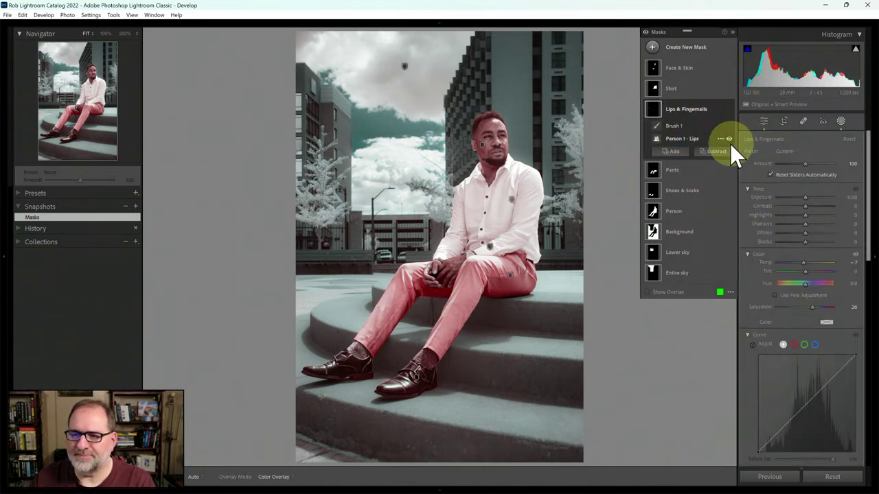
- Examine the Lips & Fingernails mask's components and its color and effects adjustments
mouse_move(668, 139)
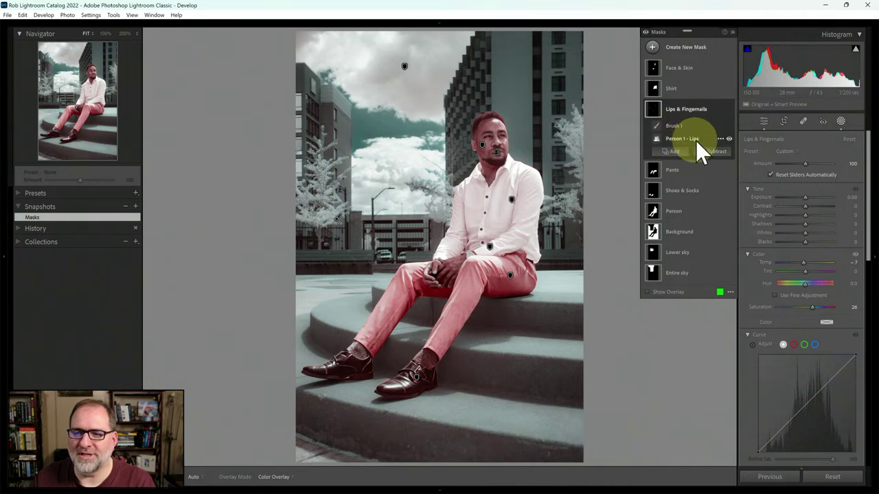
left_click(677, 133)
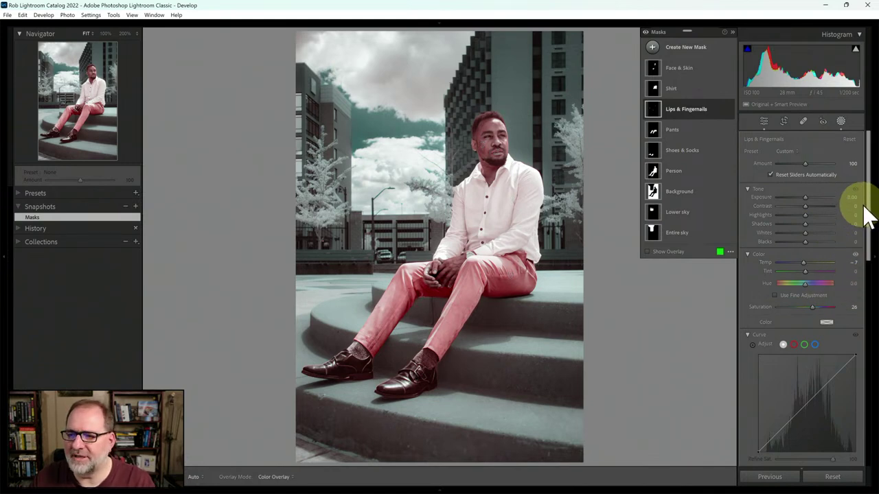
scroll(872, 251, "down", 2)
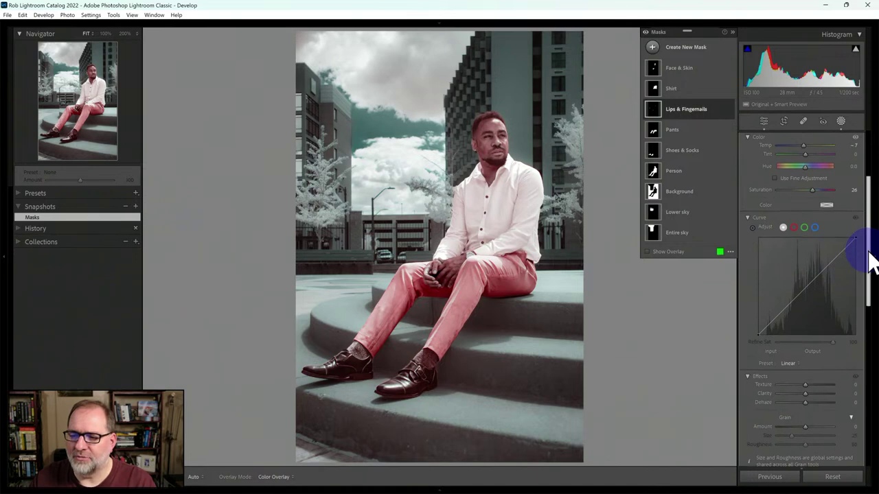
scroll(873, 244, "down", 1)
scroll(871, 237, "up", 2)
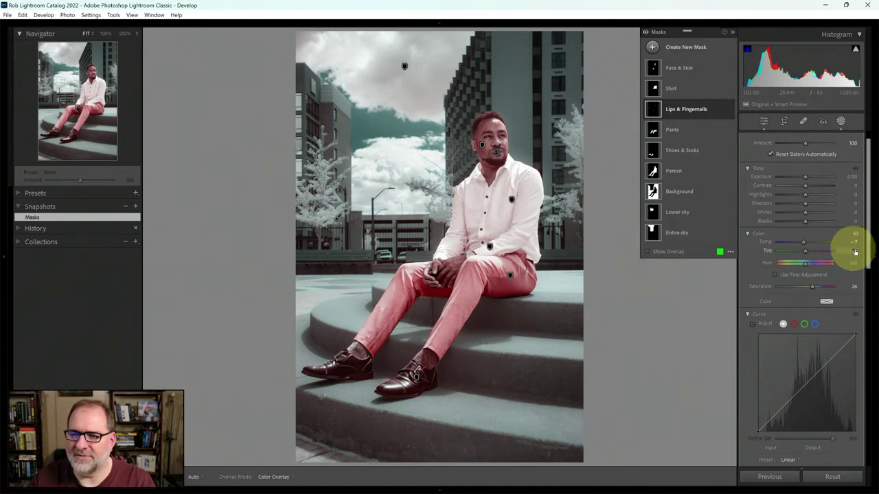
- Examine the Face & Skin mask's tone, curve and clarity adjustments
left_click(682, 69)
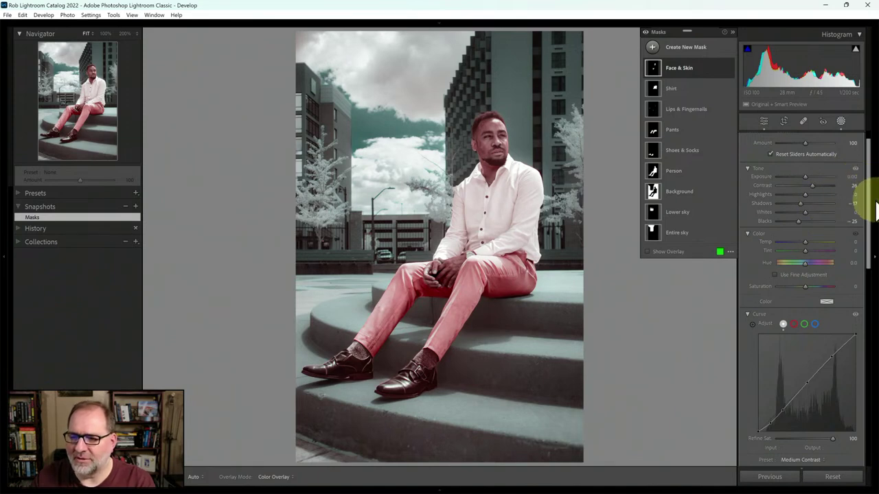
scroll(863, 190, "down", 2)
left_click(810, 321)
left_click_drag(870, 233, 869, 265)
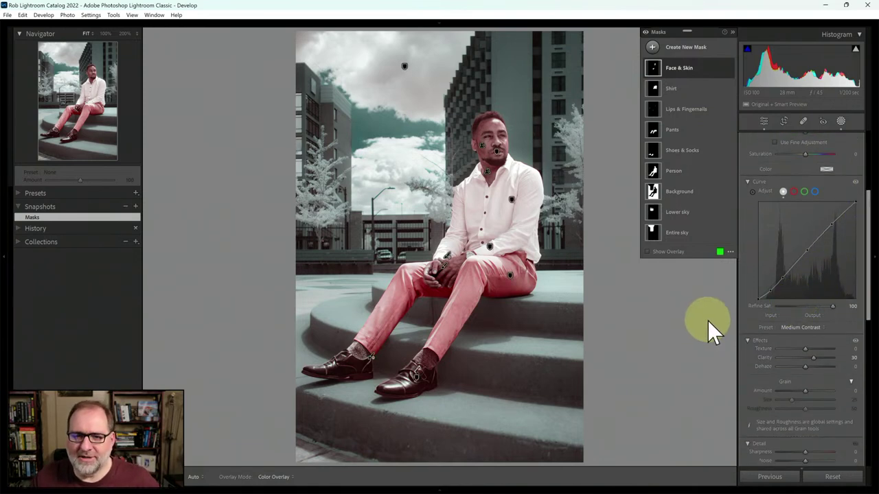
- Switch the seated man portrait to the Compare view
key("c")
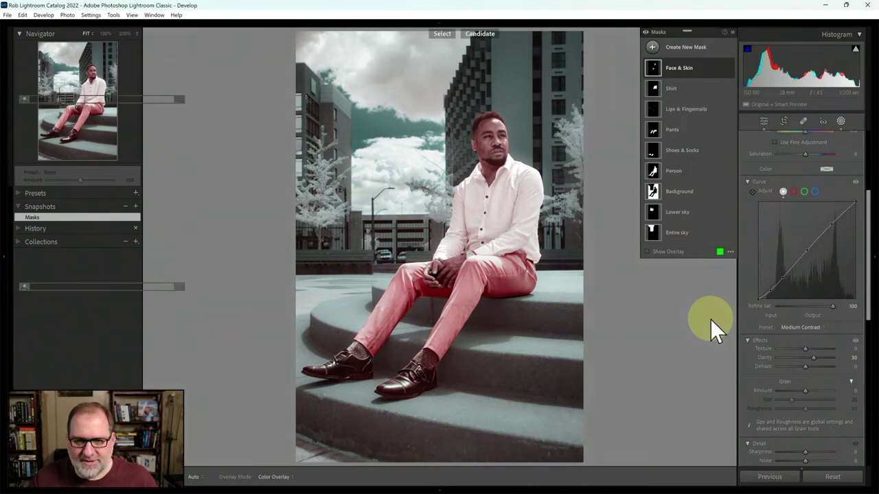
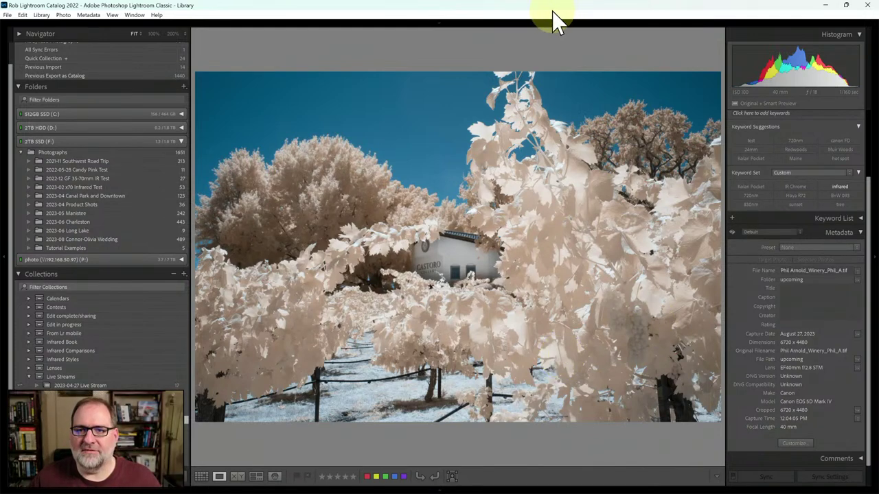
- Bring up the unedited raw vineyard photo for developing and apply the Infrared Temp -100 profile
key("d")
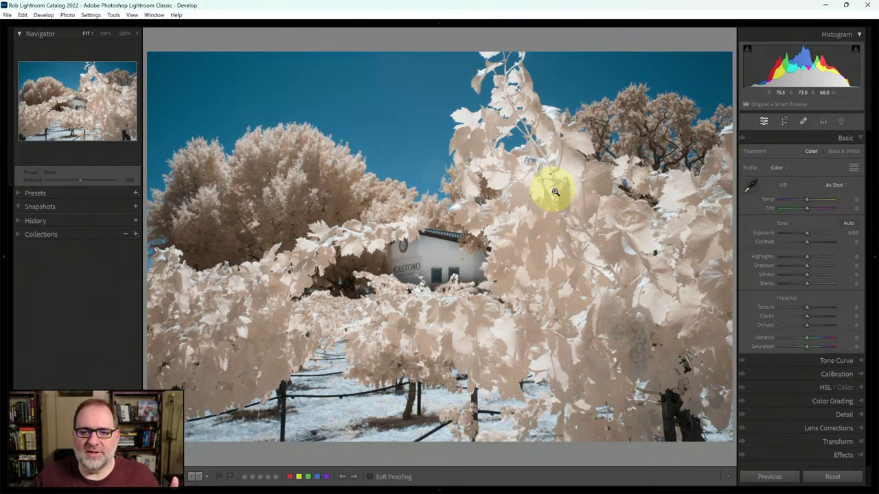
key("ctrl+shift+r")
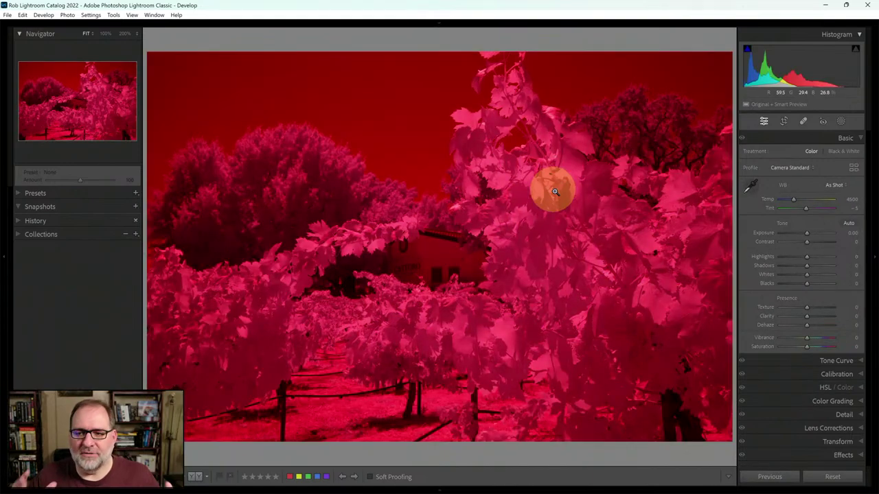
left_click(809, 168)
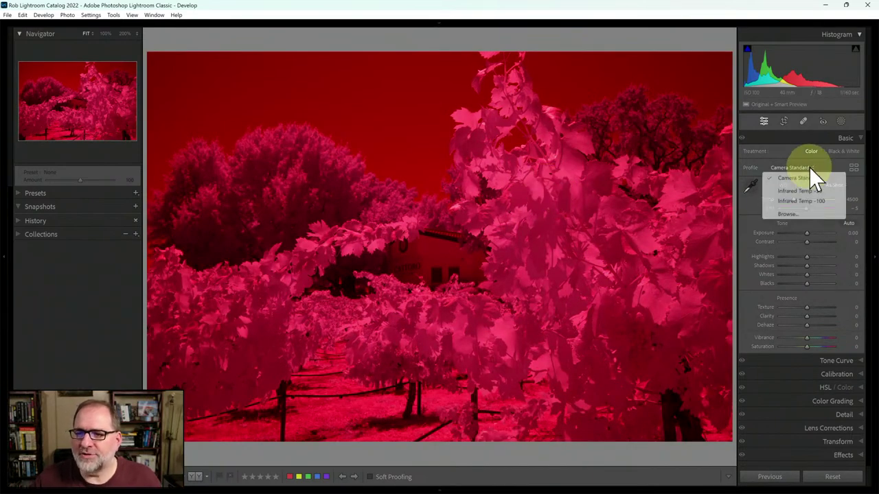
left_click(798, 201)
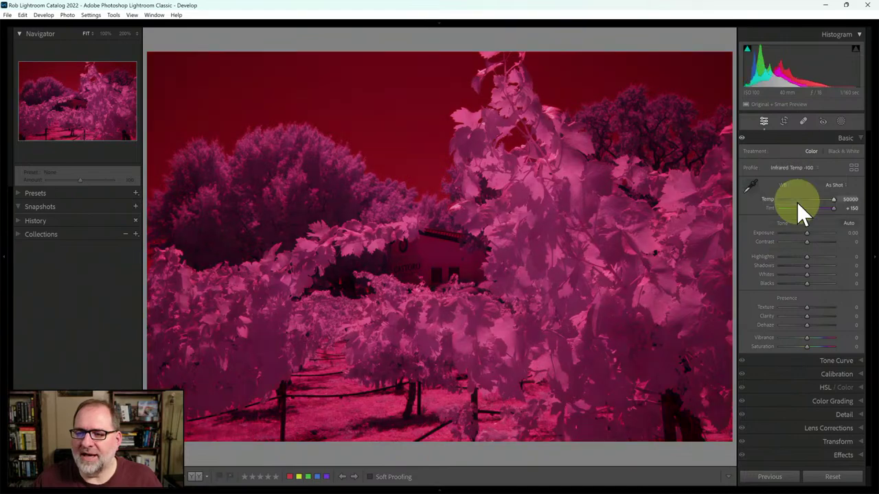
- Set the white balance by sampling the winery building's wall and apply automatic tone adjustments
left_click(750, 187)
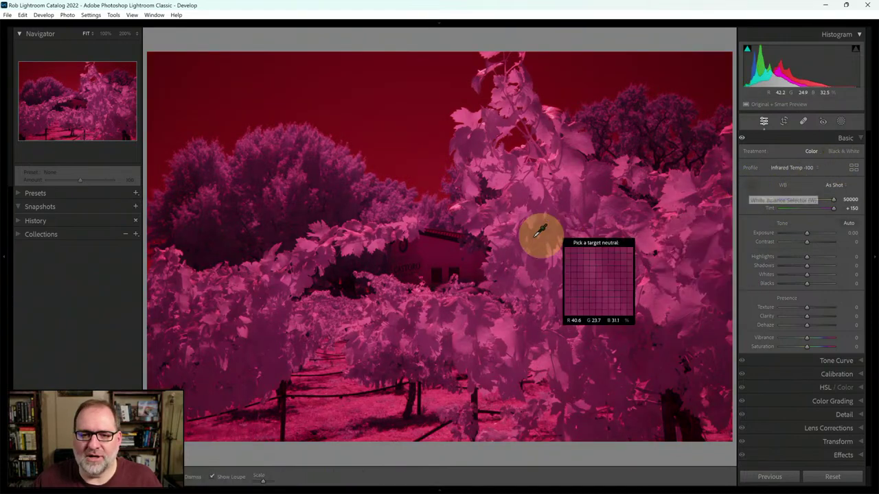
left_click(445, 252)
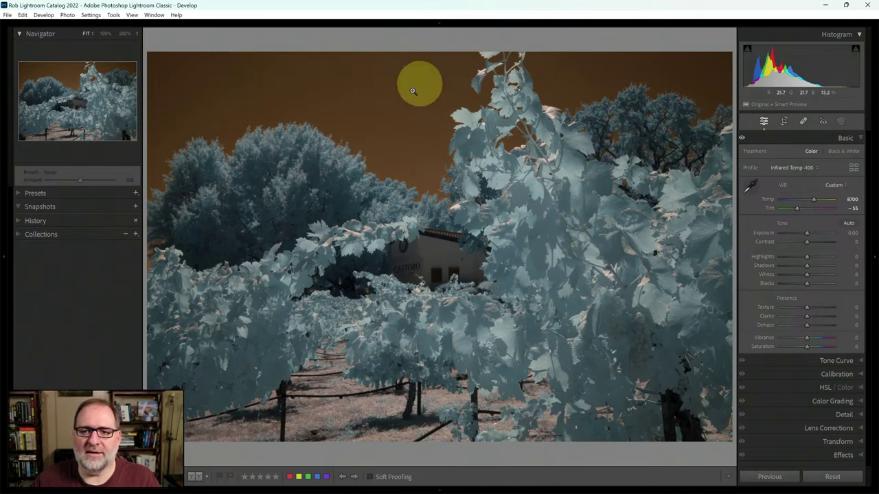
left_click(850, 224)
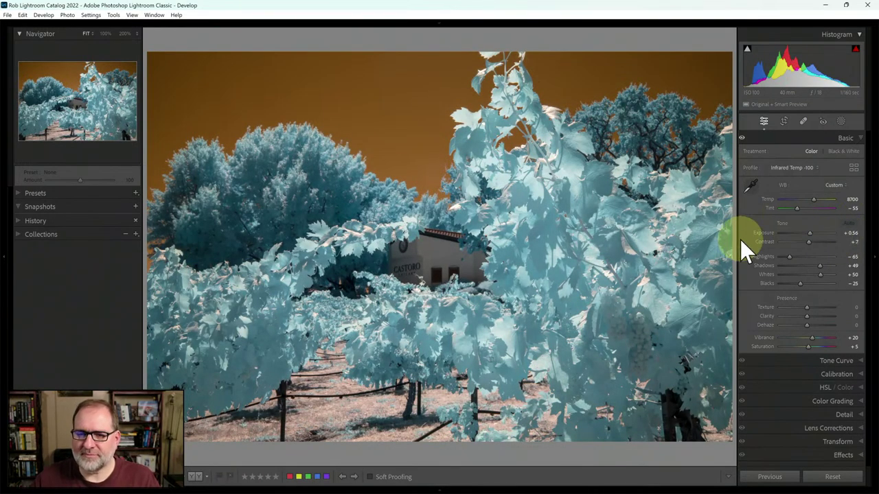
- Browse the IR Color Swap profiles and preview the 5DM4 -100 variants on the vineyard photo
left_click(855, 169)
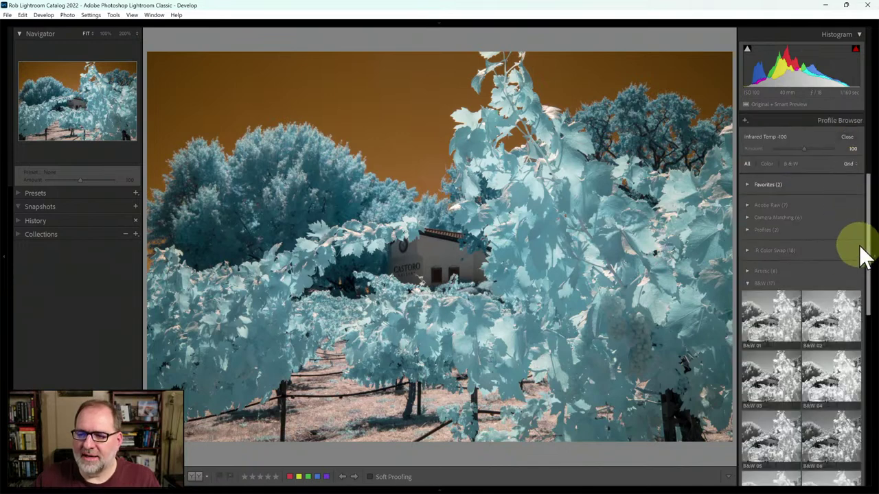
left_click(765, 282)
left_click(774, 254)
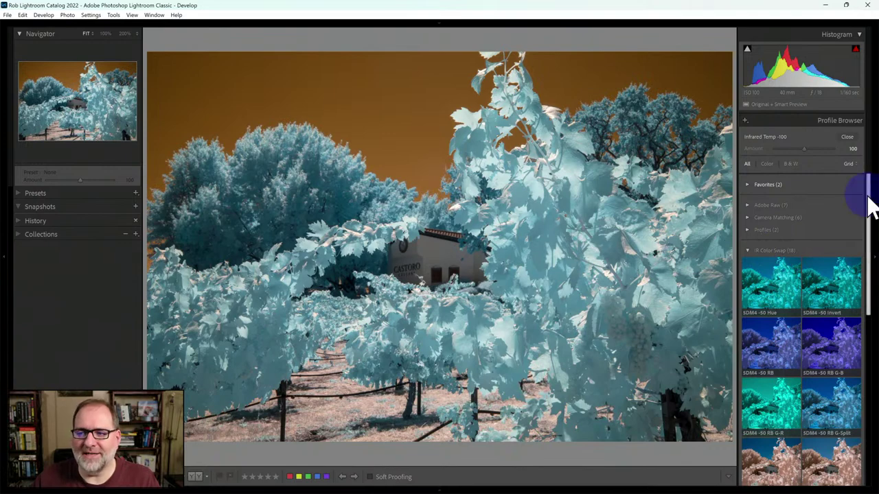
left_click_drag(869, 196, 869, 292)
left_click(791, 275)
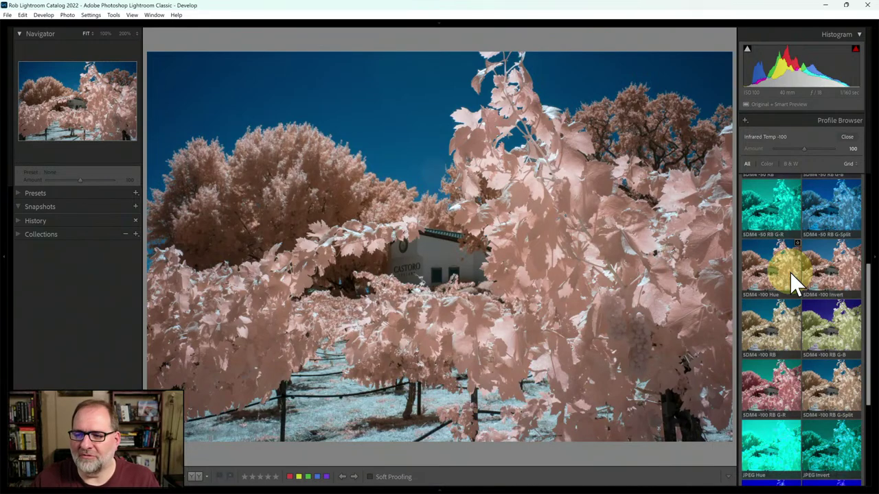
left_click(821, 275)
left_click(791, 278)
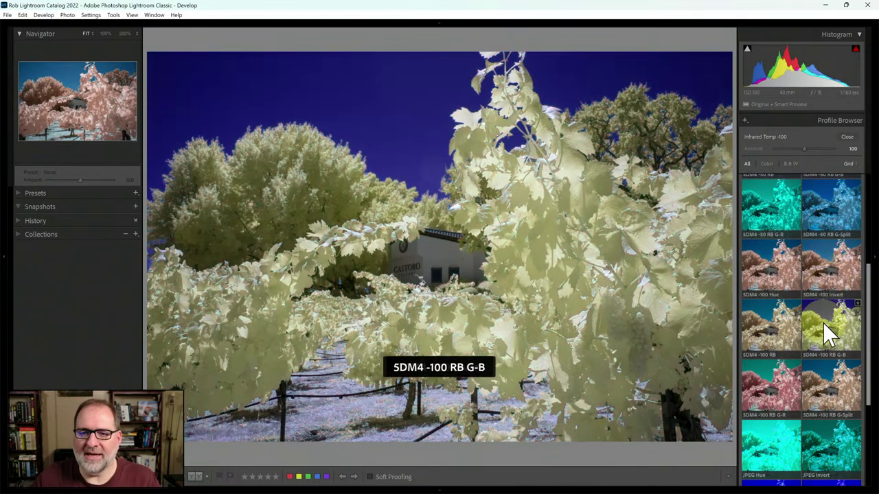
left_click(823, 323)
left_click(767, 324)
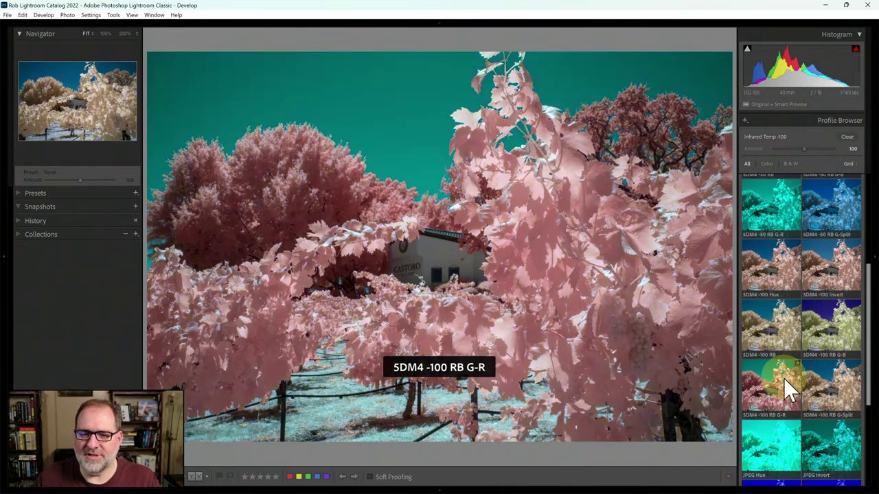
left_click(783, 381)
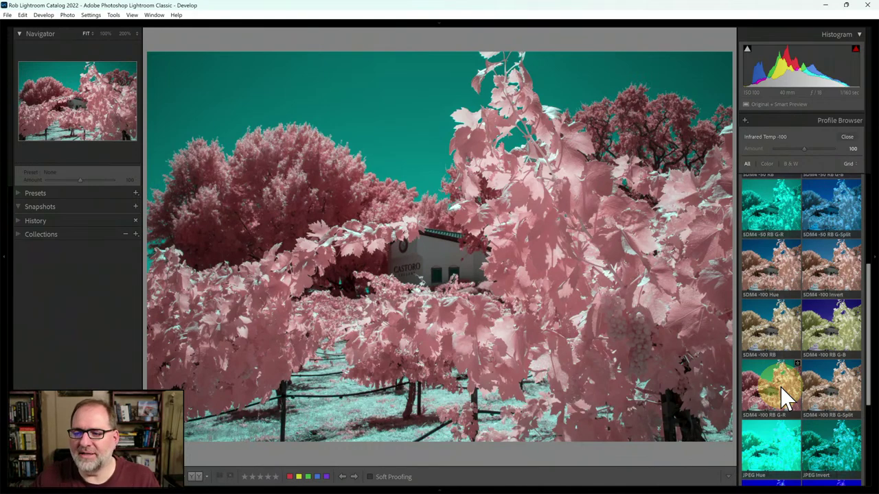
- Apply the 5DM4 -100 RB G-B profile at its default amount and close the profile browser
left_click(846, 340)
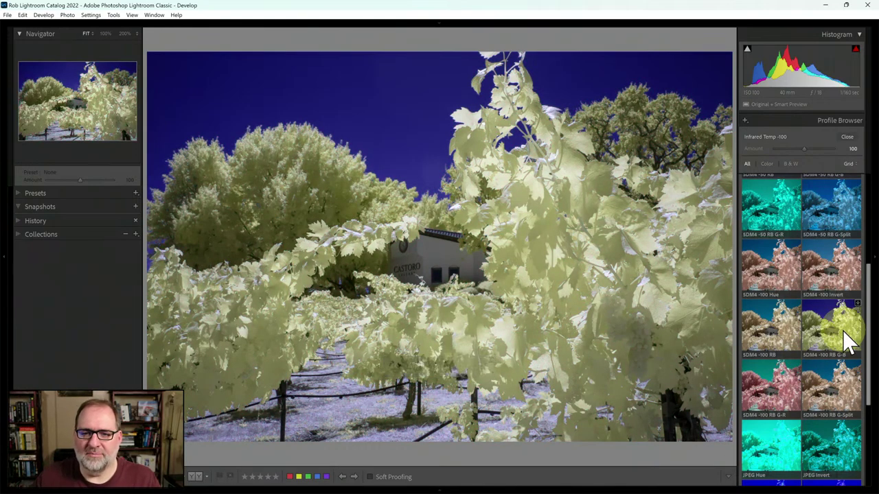
left_click(837, 330)
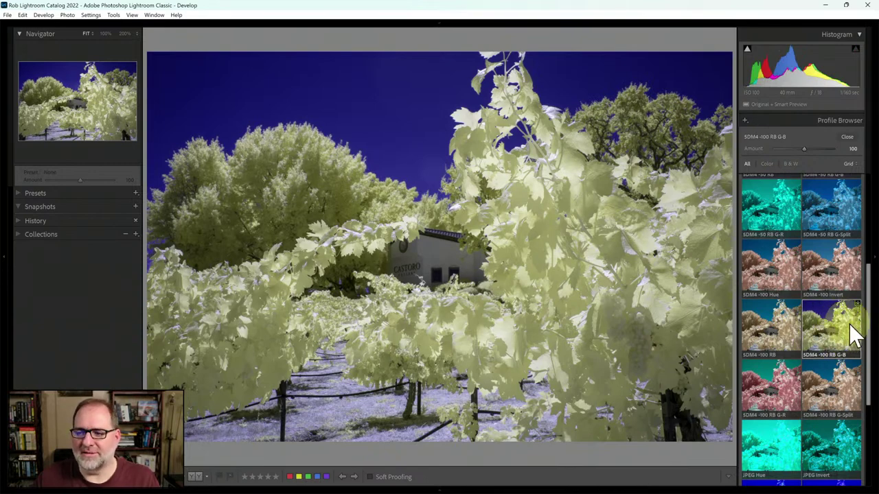
left_click(849, 149)
left_click(847, 140)
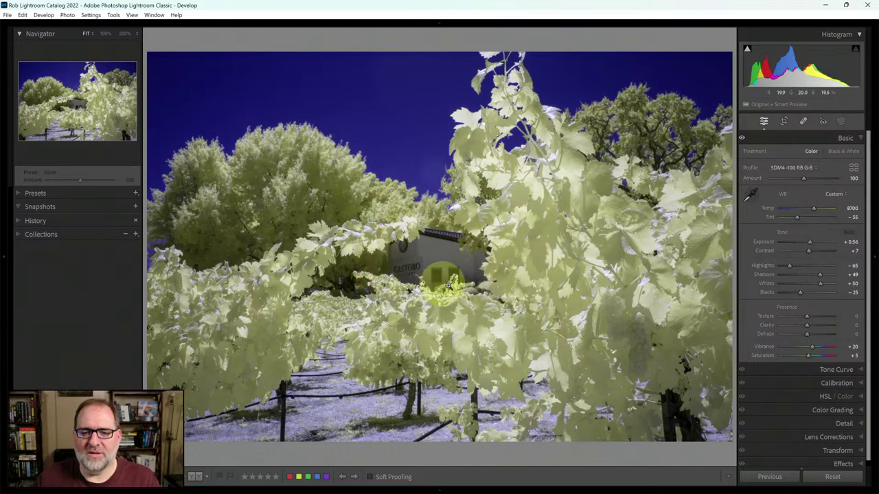
- Create an Objects mask covering the winery building in the middle of the vineyard photo
left_click(841, 122)
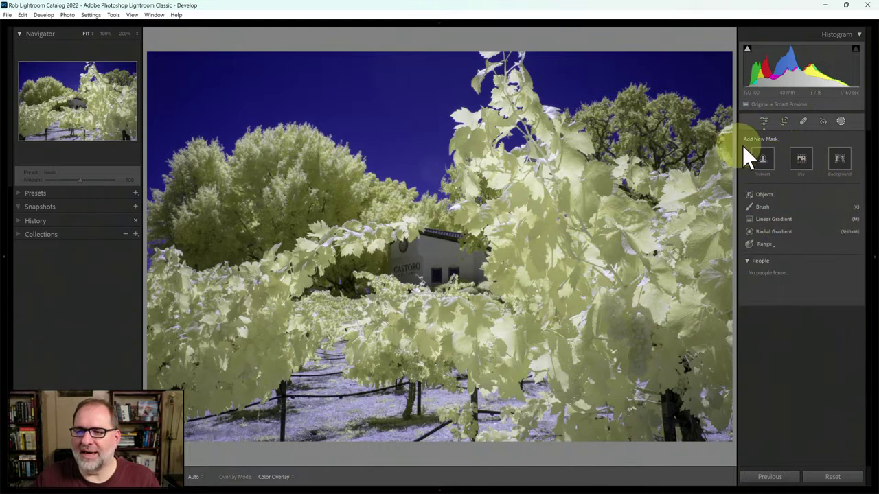
left_click(764, 194)
left_click(425, 278)
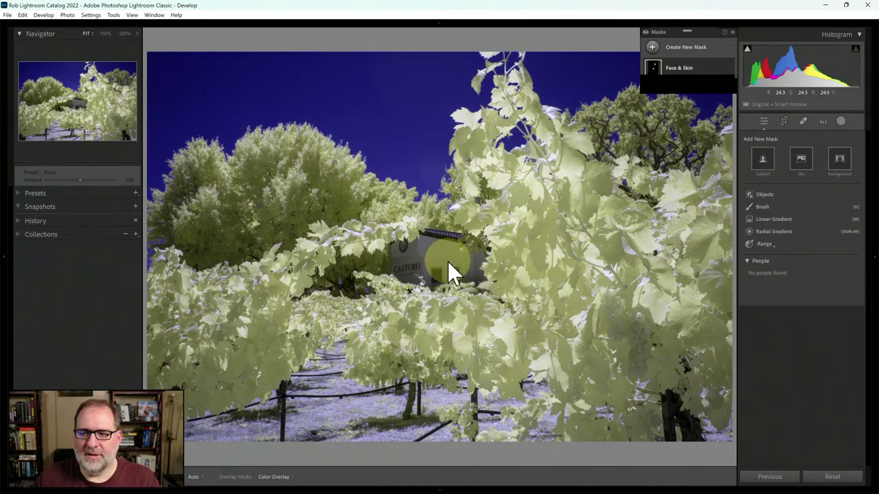
mouse_move(447, 262)
left_mouse_down()
mouse_move(471, 256)
mouse_move(388, 237)
mouse_move(411, 280)
mouse_move(473, 280)
mouse_move(447, 251)
mouse_move(459, 261)
mouse_move(459, 246)
mouse_move(471, 245)
mouse_move(442, 255)
left_mouse_up()
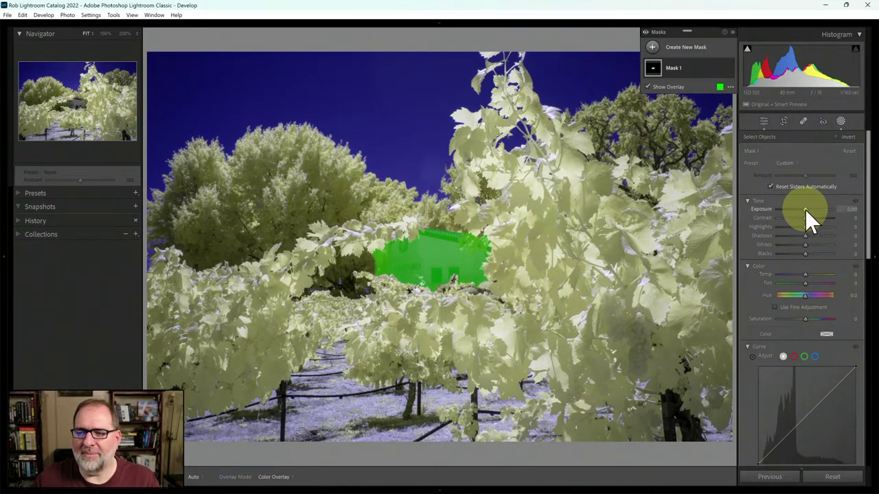
- Set the building mask's exposure to 0.70 and contrast to 13, and apply the Strong Contrast curve preset
left_click_drag(805, 209, 817, 224)
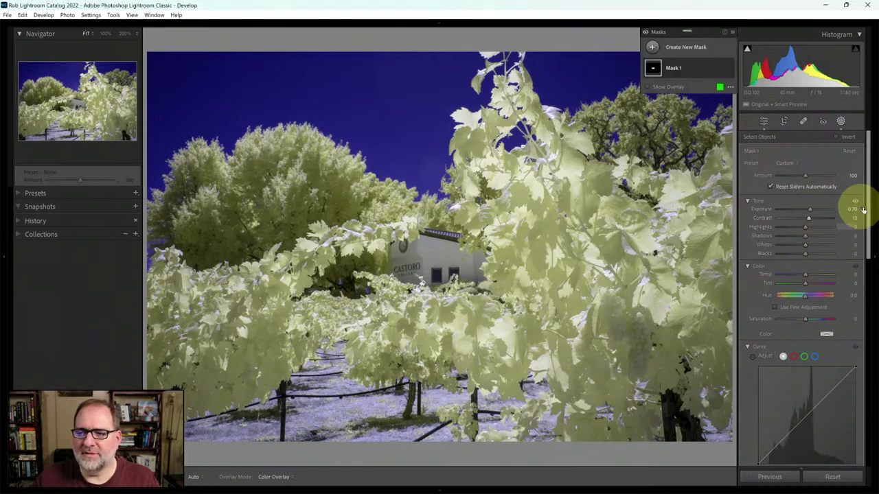
left_click_drag(868, 214, 828, 343)
left_click(796, 378)
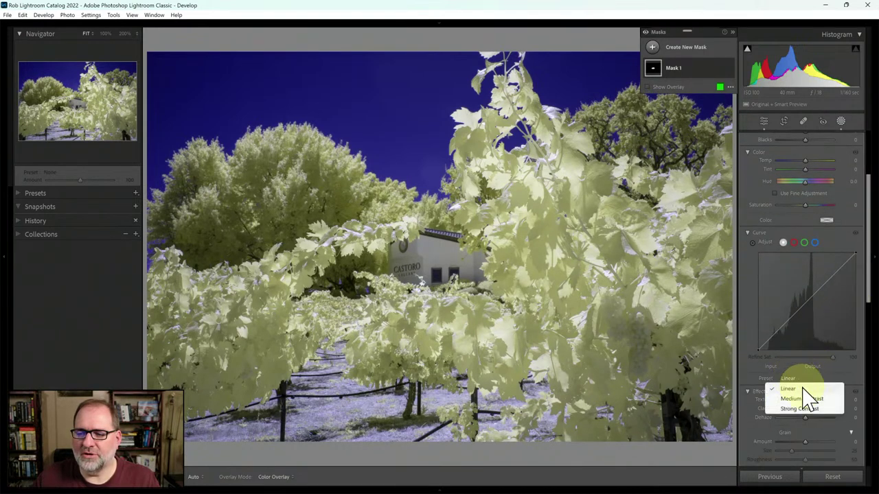
left_click(794, 407)
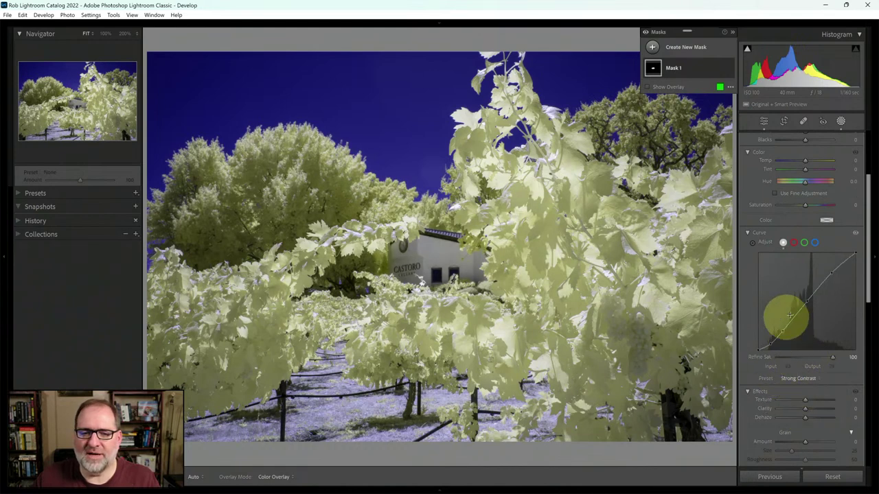
left_click_drag(871, 271, 874, 240)
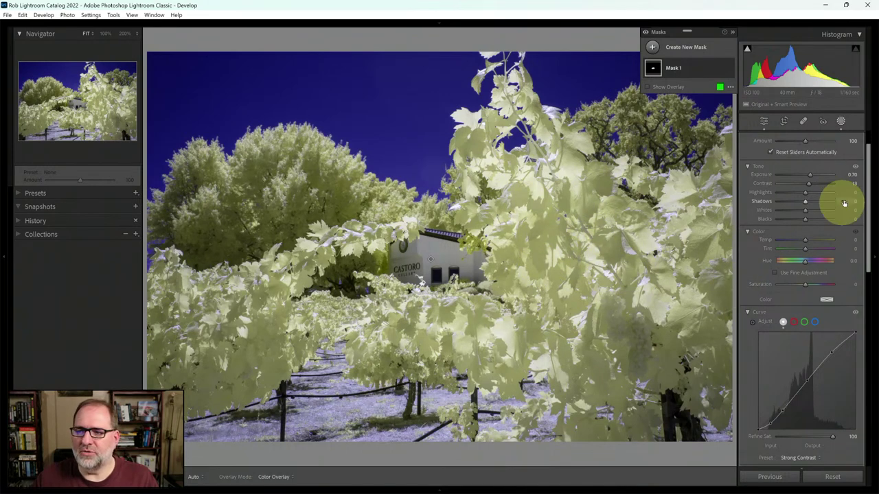
scroll(869, 196, "up", 2)
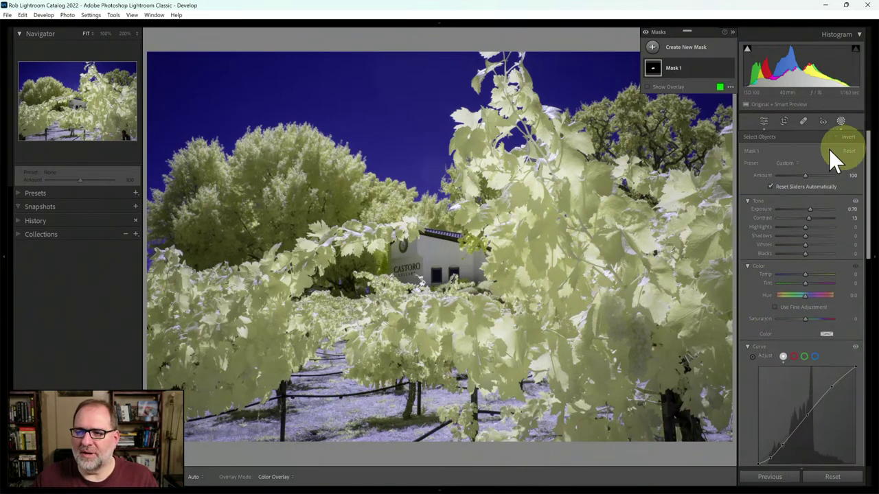
- Darken the foliage with a targeted HSL luminance adjustment, bringing Aqua to -14 and Blue to -43
left_click(764, 121)
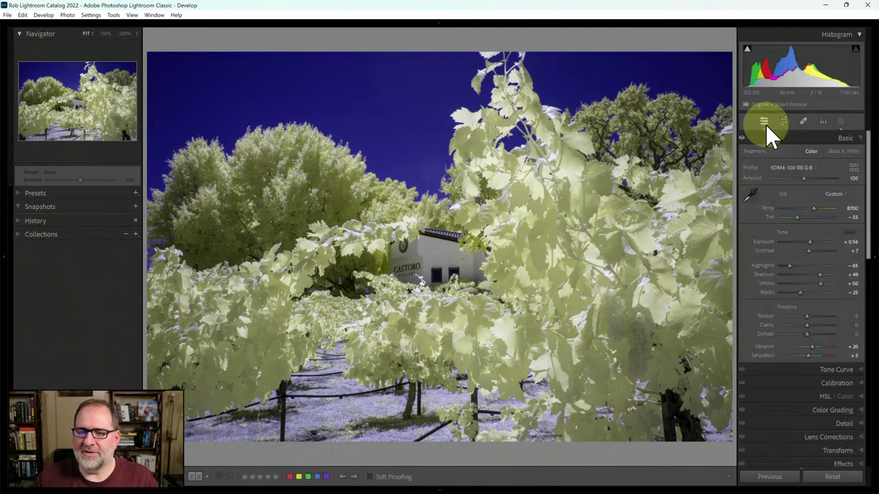
left_click(826, 397)
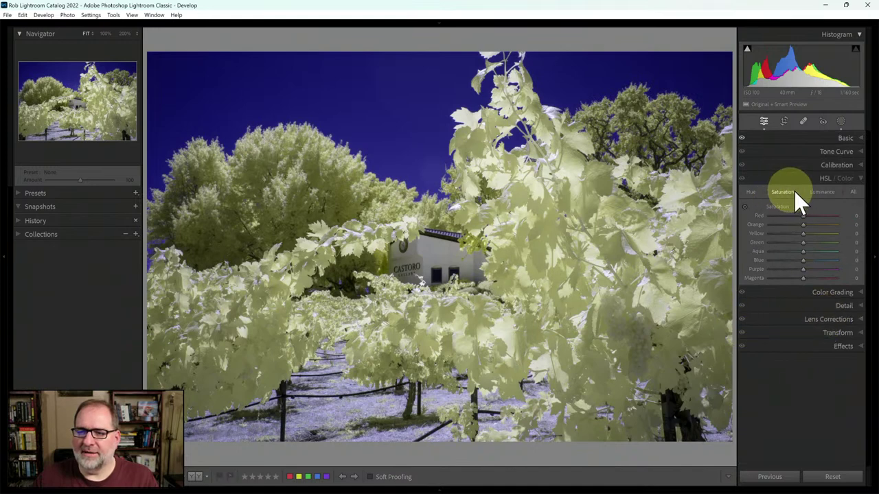
left_click(825, 192)
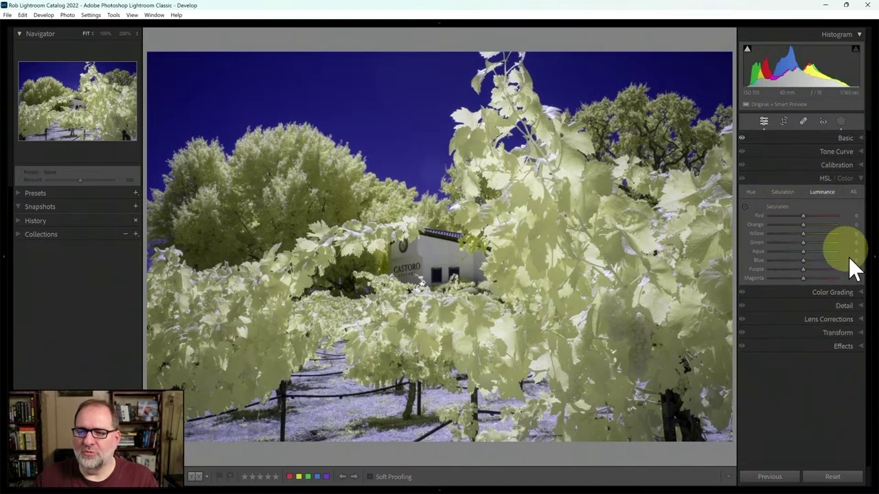
left_click(745, 207)
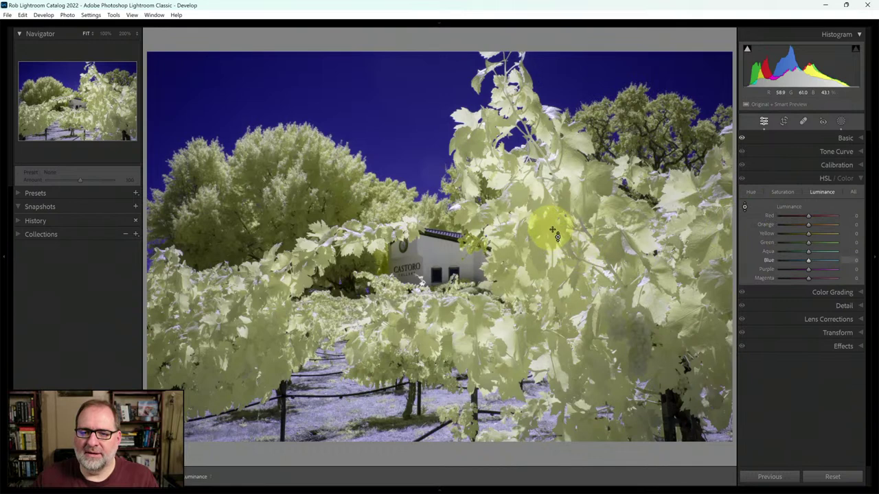
left_click_drag(550, 227, 550, 248)
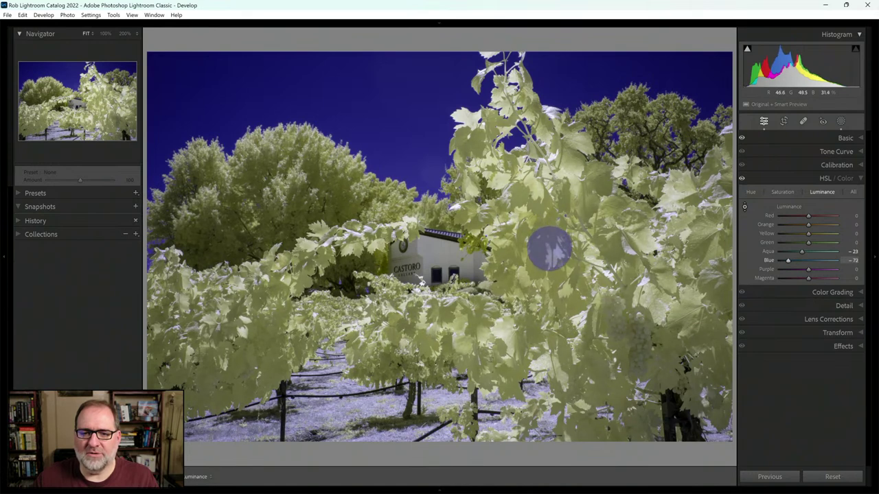
left_click_drag(549, 249, 549, 241)
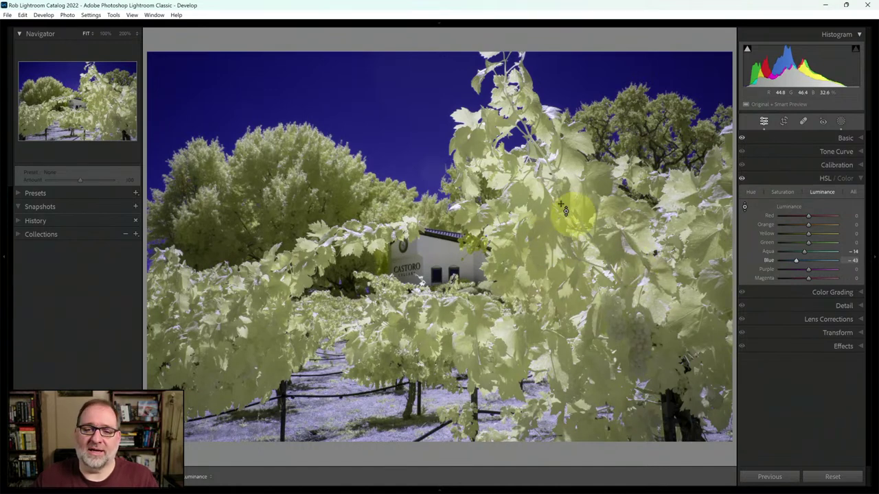
- Mute the sky with a targeted HSL saturation adjustment, bringing Orange to -54 and Yellow to -15
left_click(783, 193)
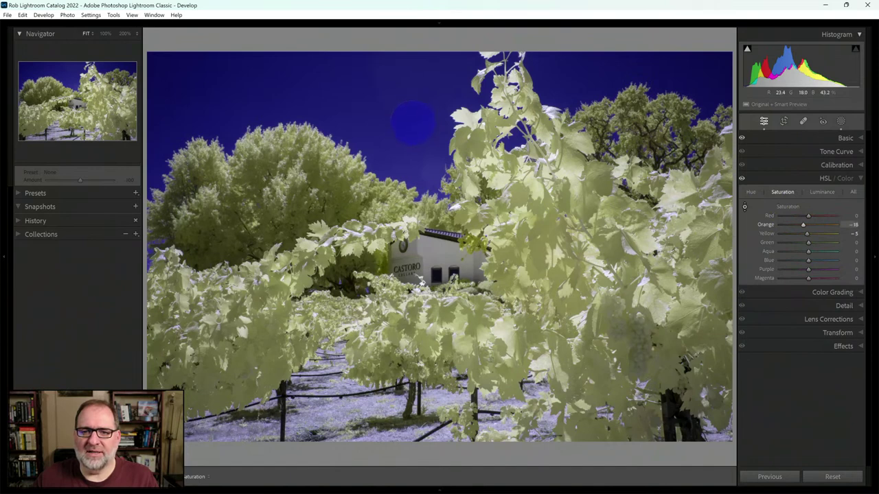
left_click_drag(420, 281, 420, 284)
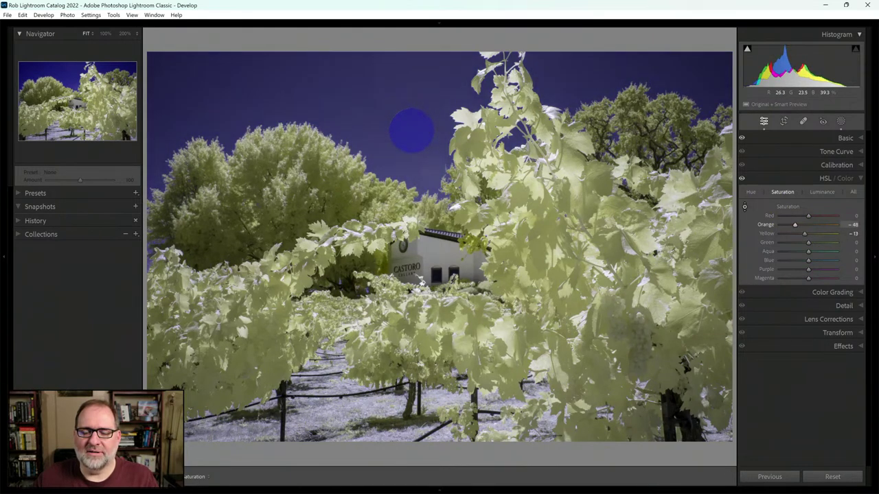
left_click_drag(420, 284, 421, 285)
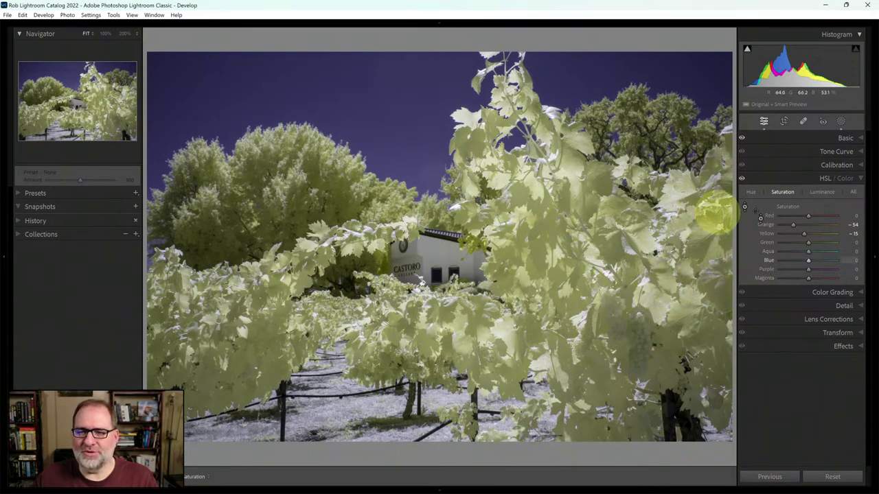
- Create a Select Sky mask on the vineyard photo and invert it to cover everything below the sky
left_click(841, 122)
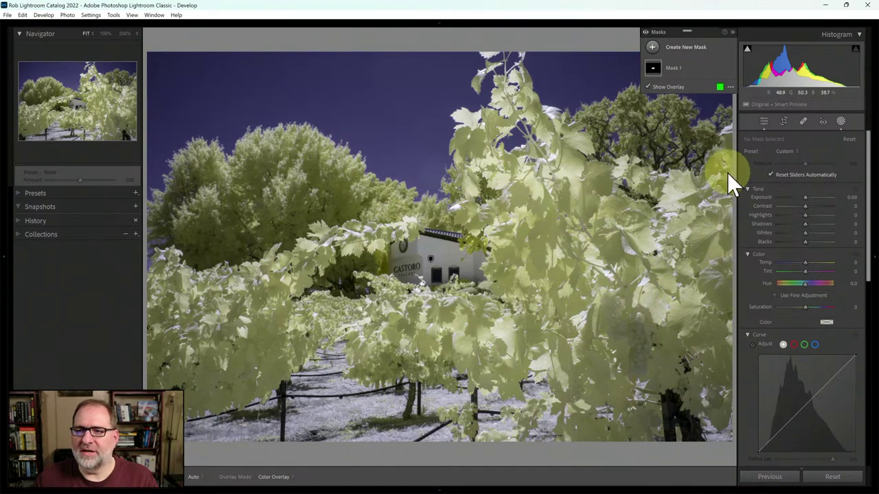
left_click(652, 47)
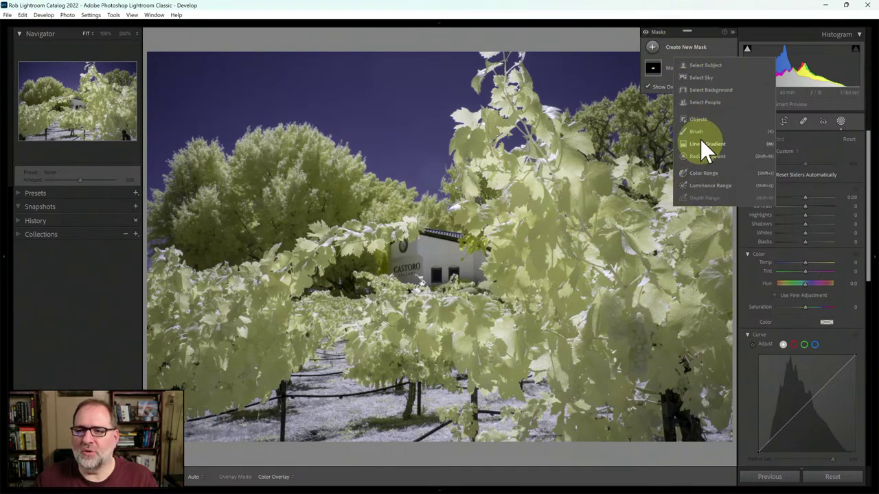
left_click(702, 77)
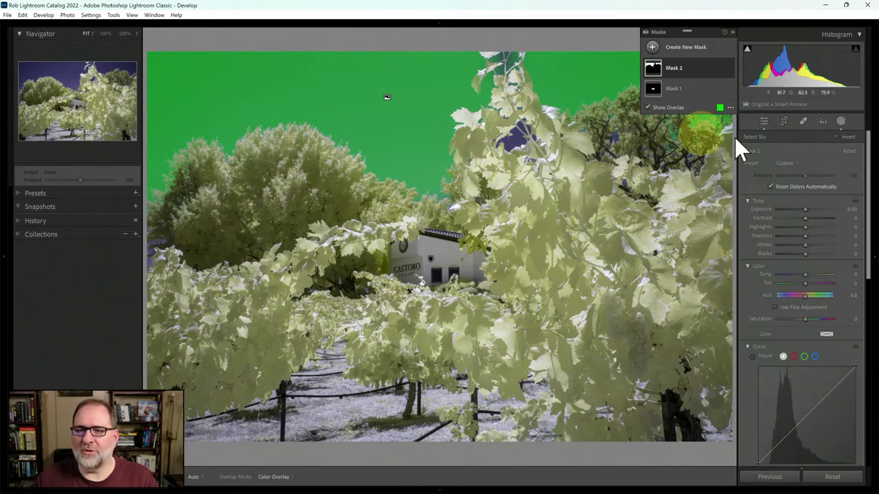
left_click(837, 137)
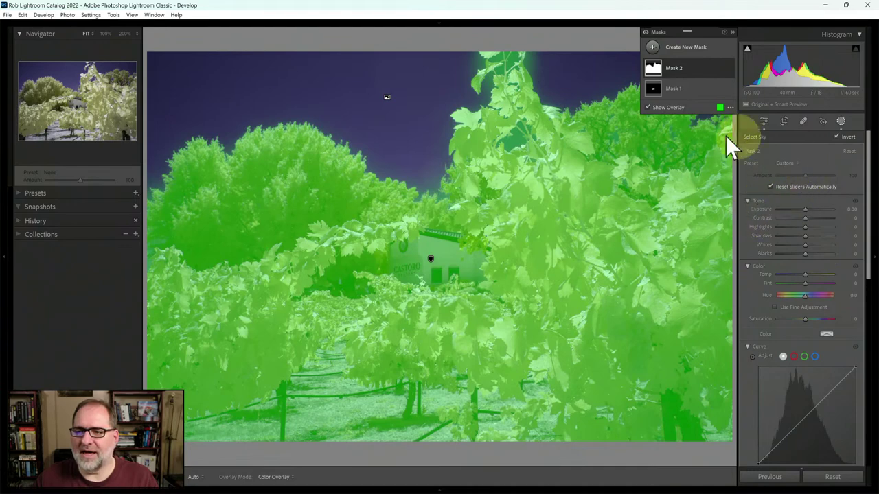
- Subtract the winery building from the inverted sky mask with an Objects selection
left_click(686, 74)
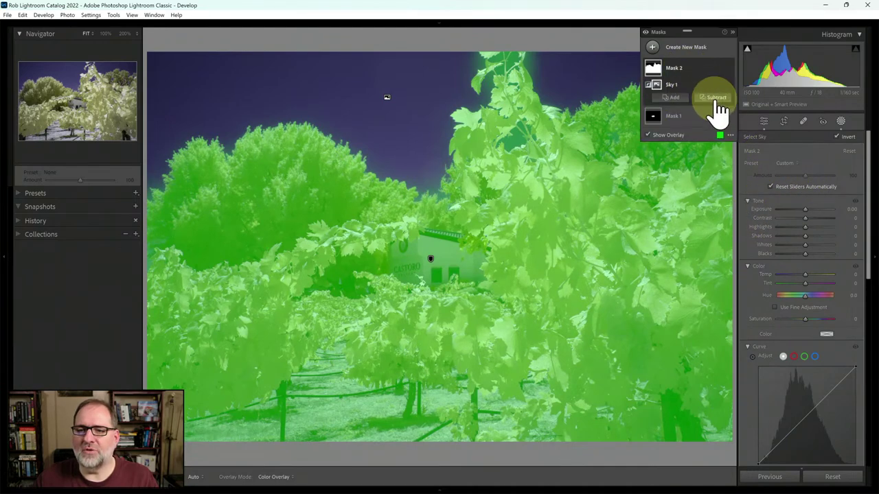
left_click(716, 99)
left_click(726, 174)
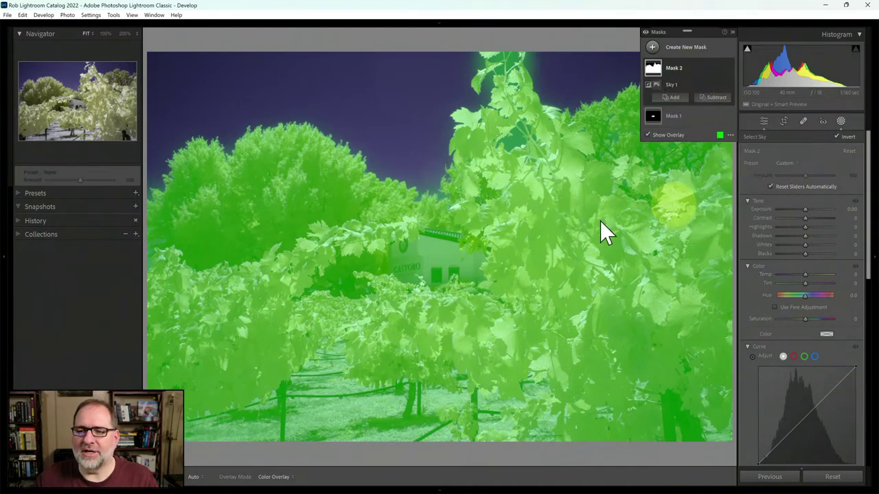
mouse_move(469, 258)
left_mouse_down()
mouse_move(423, 246)
mouse_move(386, 252)
mouse_move(386, 270)
mouse_move(469, 278)
mouse_move(484, 259)
mouse_move(408, 250)
left_mouse_up()
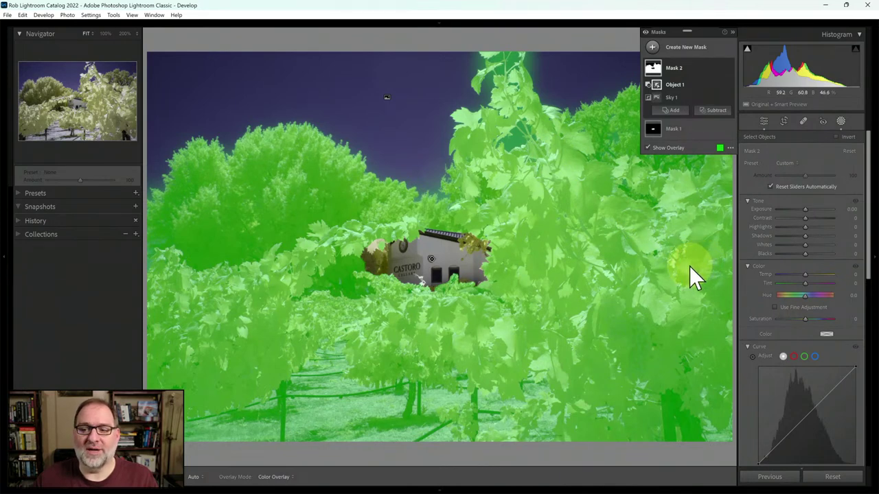
- Apply the Strong Contrast curve preset to the foliage and ground mask, and hide the mask overlay
left_click_drag(870, 203, 871, 251)
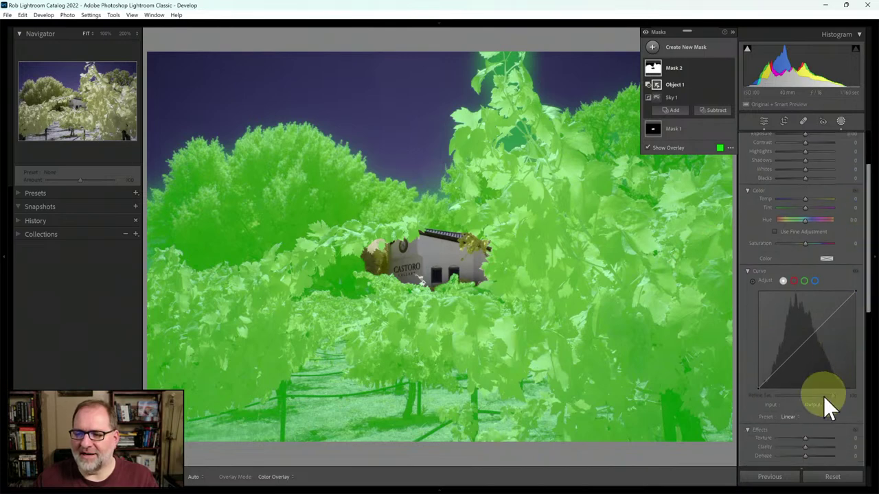
left_click(798, 416)
left_click(795, 447)
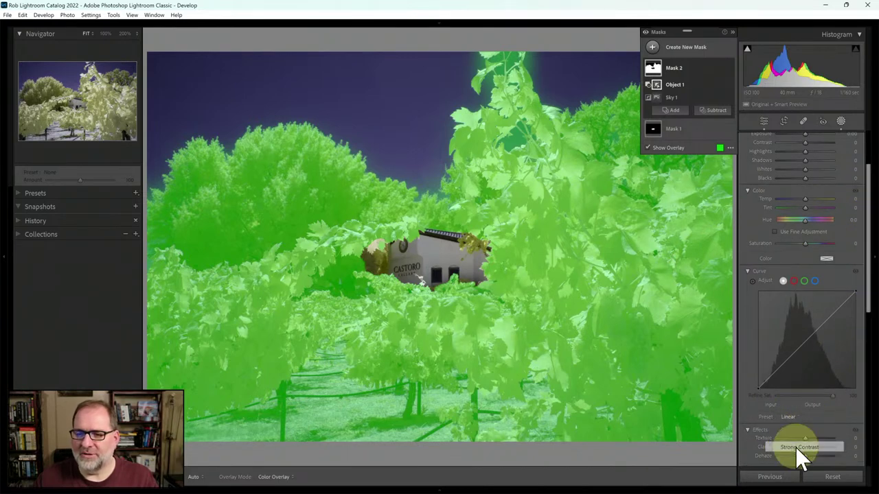
key("o")
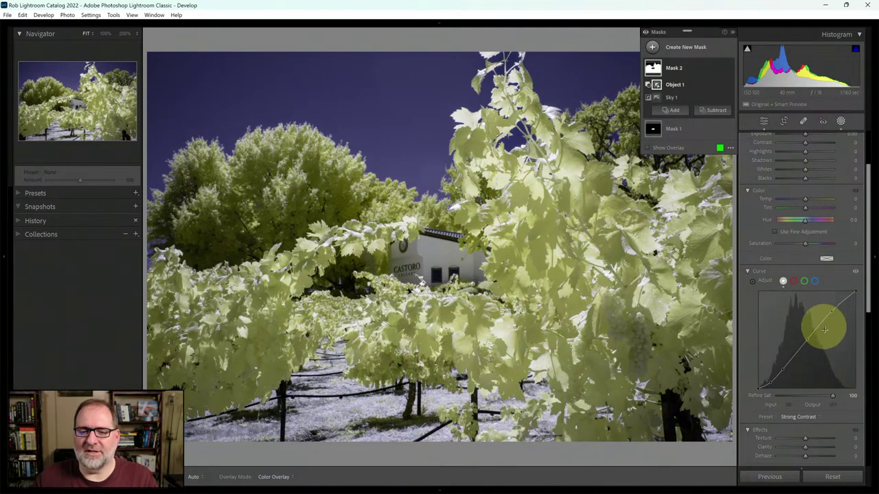
- Set the foliage and ground mask's contrast to 27 and highlights to -31, and close masking
left_click_drag(869, 304, 870, 276)
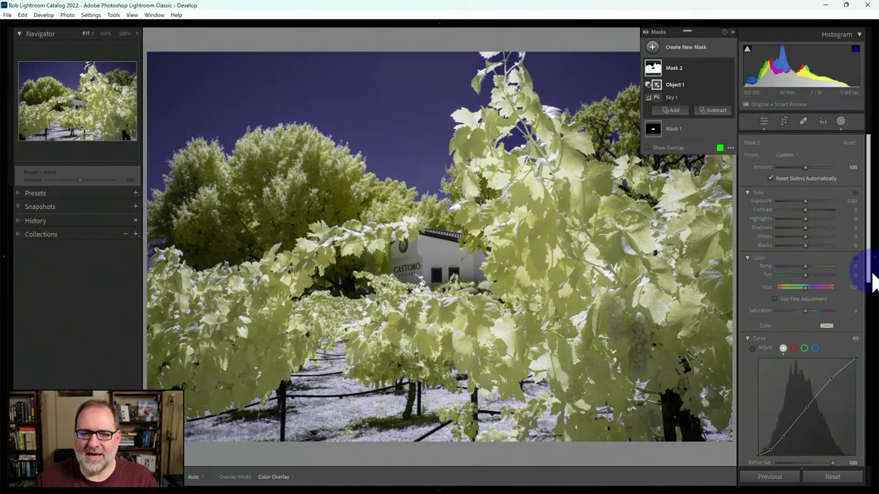
left_click(806, 211)
left_click_drag(807, 212, 797, 220)
left_click(804, 218)
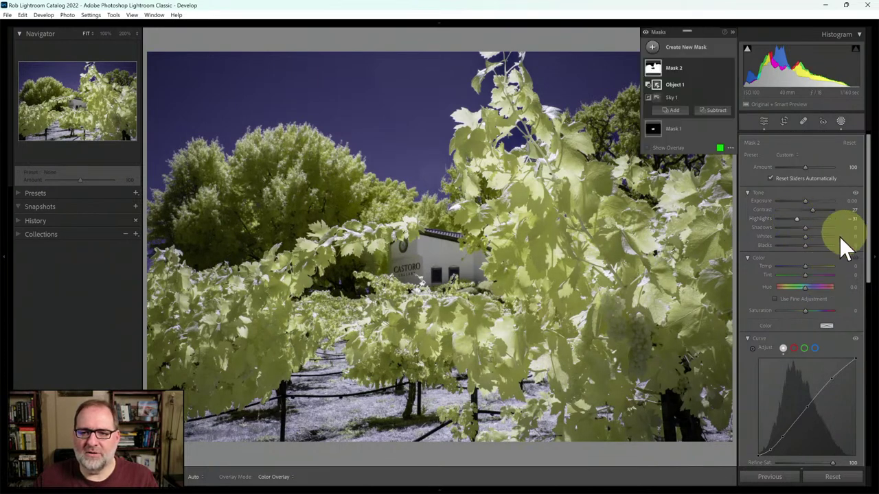
left_click(756, 120)
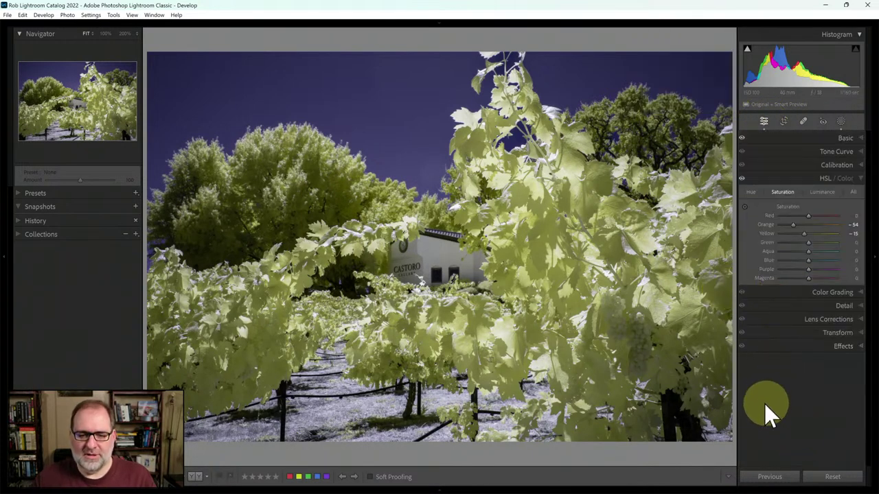
- Compare the edited winery DNG side by side with the TIF version without side panels, and return to the grid
key("c")
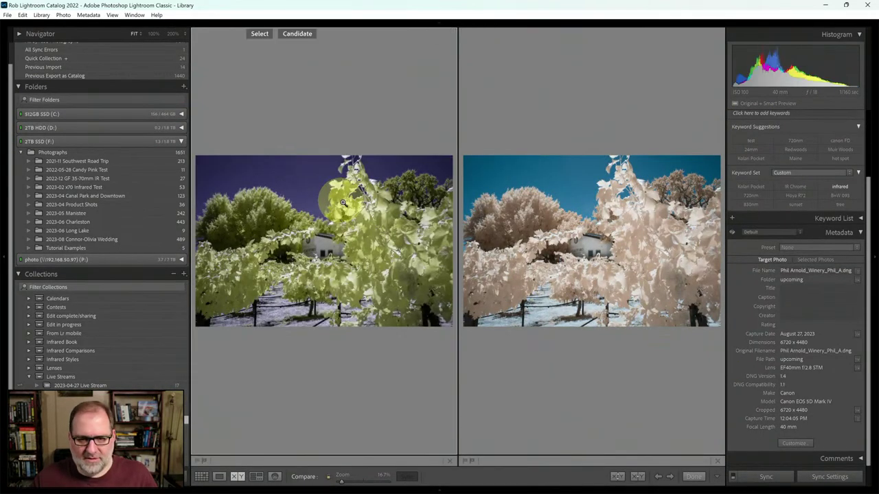
key("Tab")
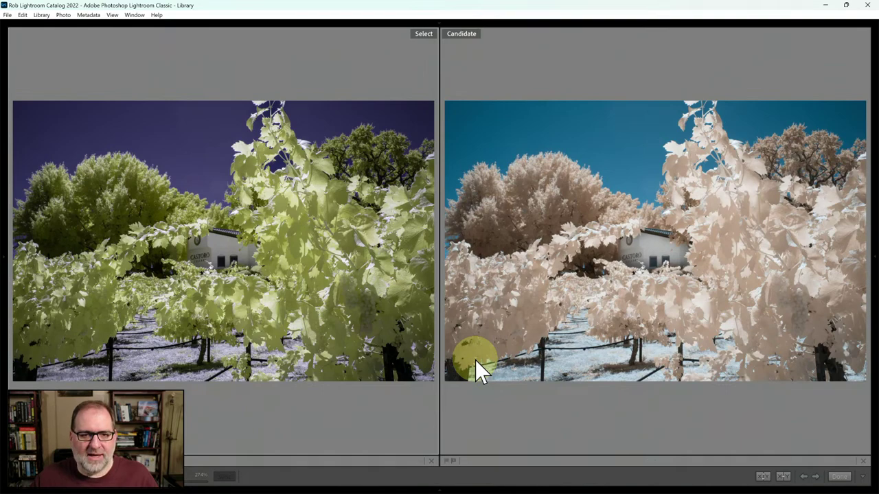
key("g")
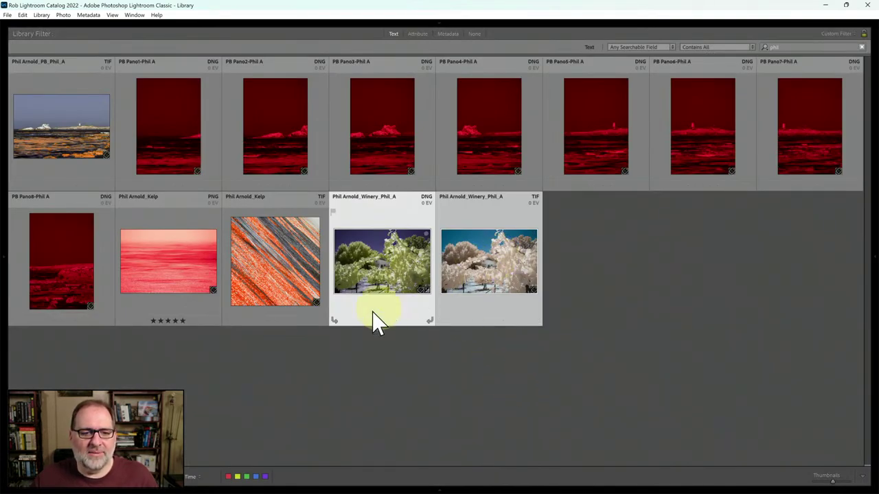
- View the red kelp PNG and the orange kelp TIF enlarged one after the other, and return to the grid
left_click(173, 270)
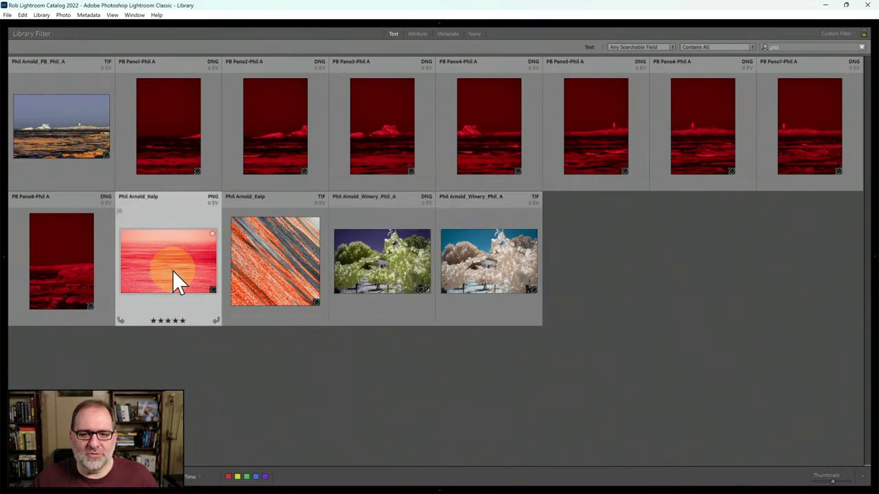
double_click(173, 270)
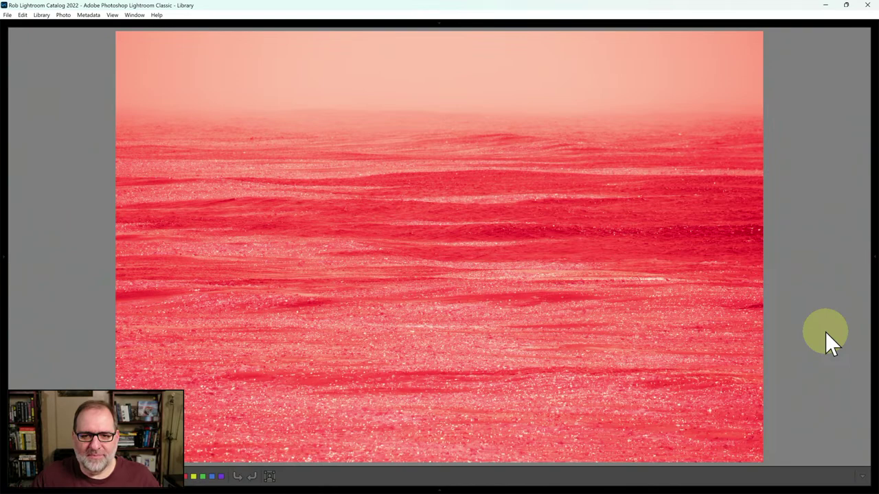
key("Right")
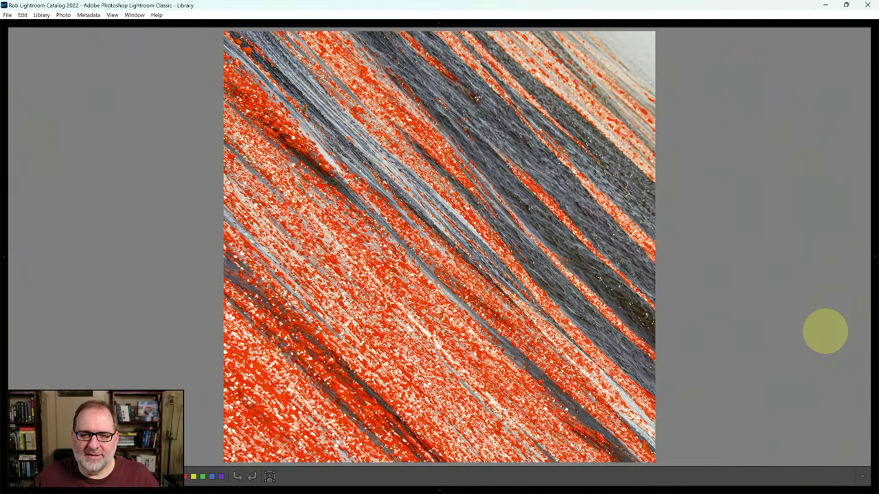
key("g")
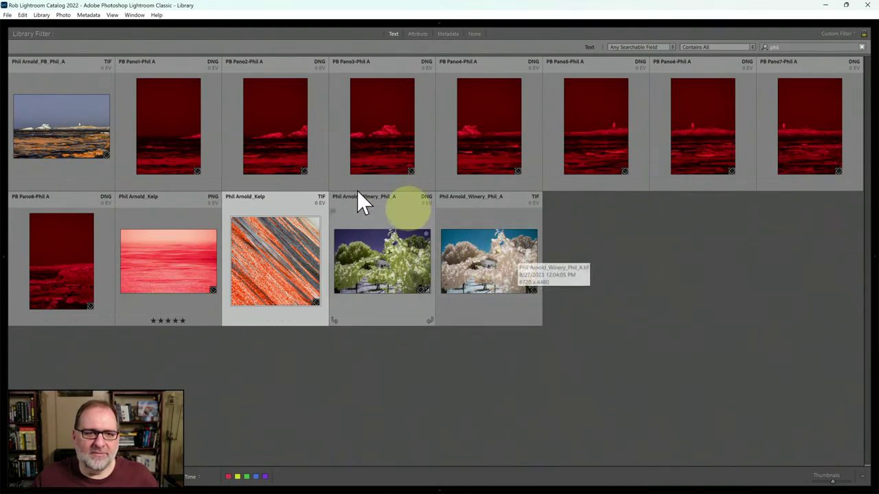
- Review the eight red PB Pano source frames and view the finished lighthouse panorama TIF enlarged
left_click(189, 134)
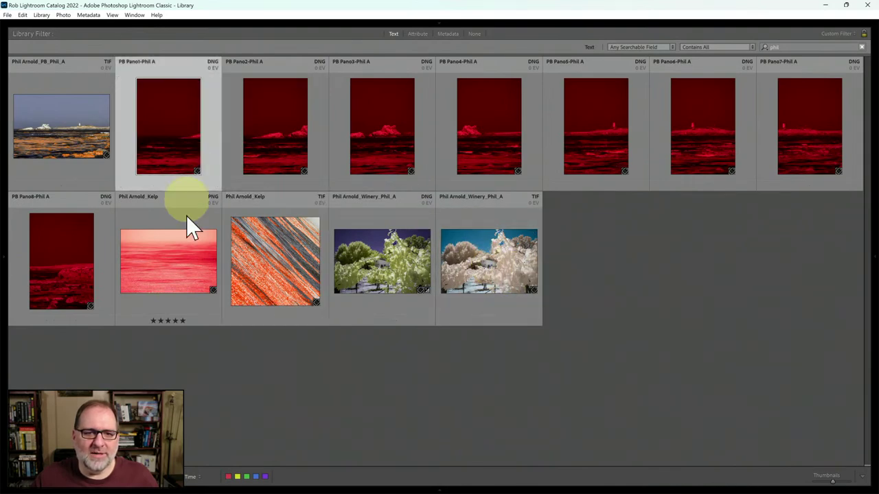
left_click(70, 268, "shift")
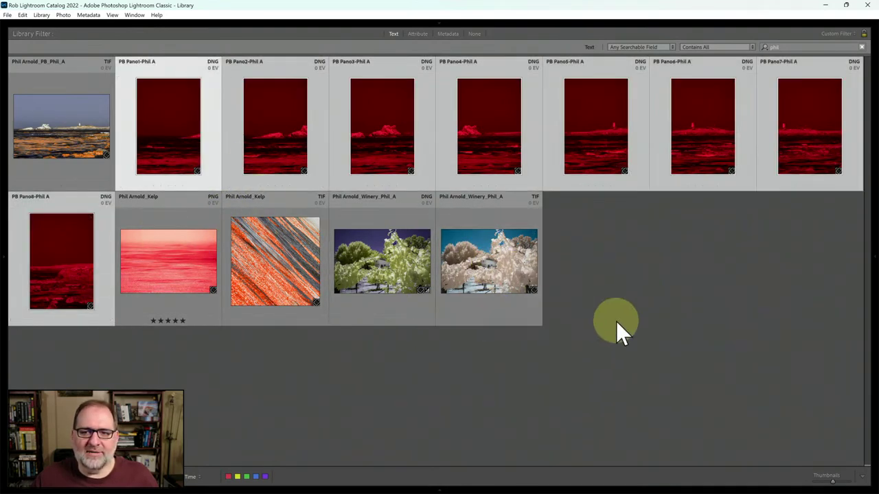
left_click(79, 138)
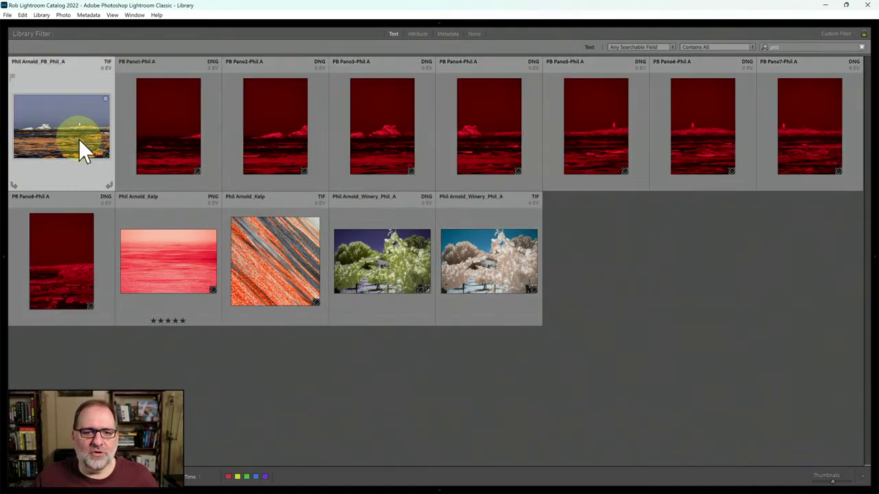
double_click(79, 139)
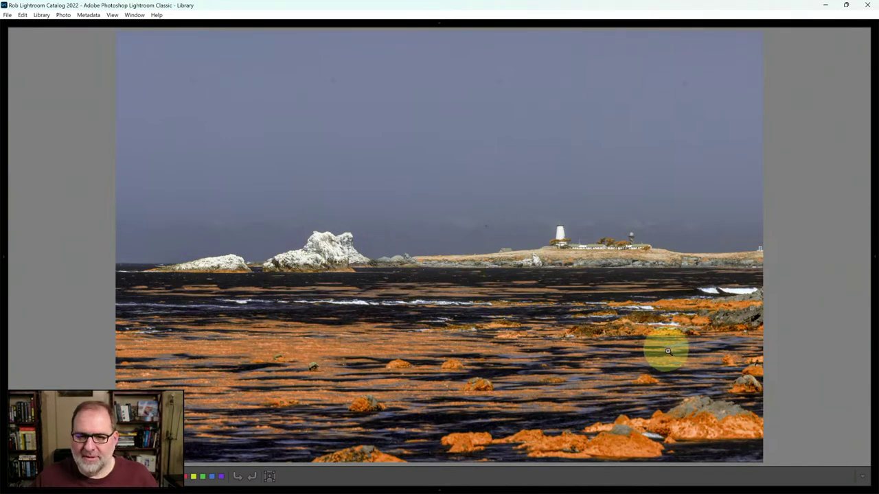
key("g")
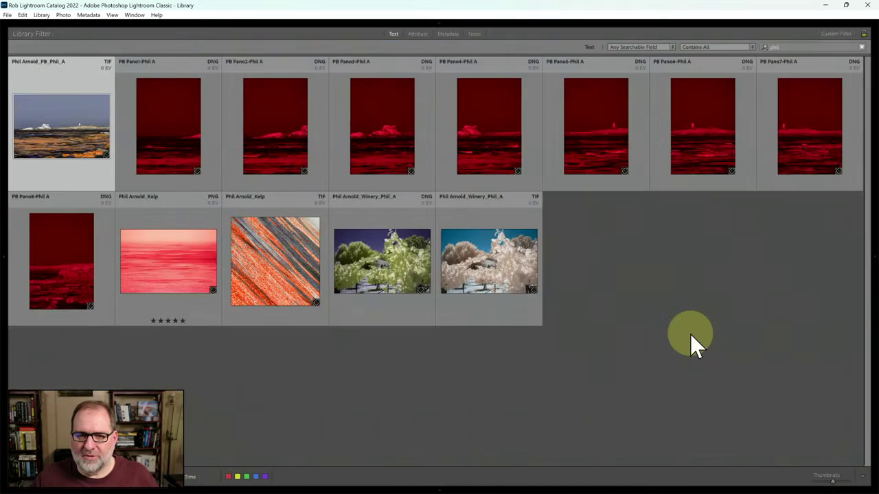
- Select the frames PB Pano1 through PB Pano8 and open them in a Panorama photo merge
left_click(201, 137)
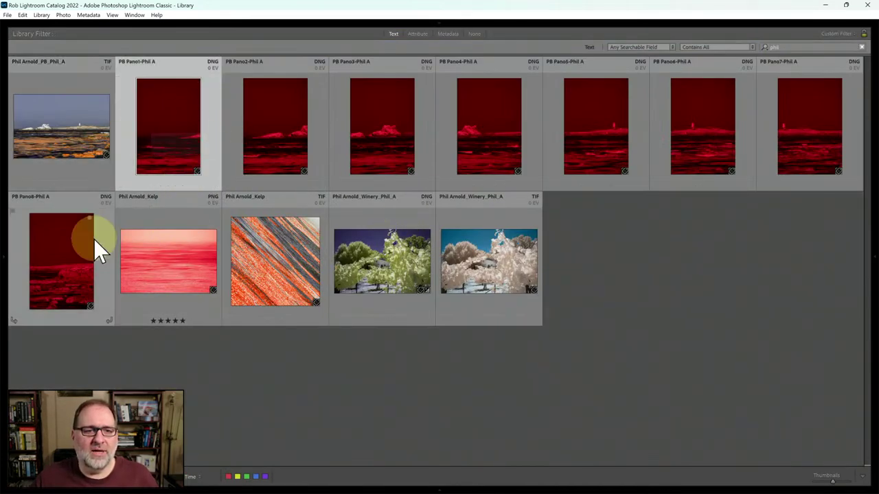
left_click(67, 255, "shift")
right_click(67, 255)
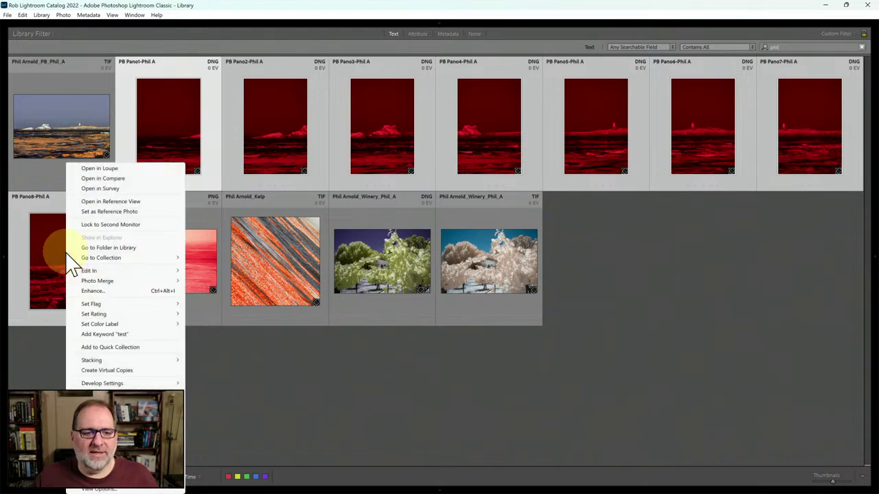
mouse_move(117, 282)
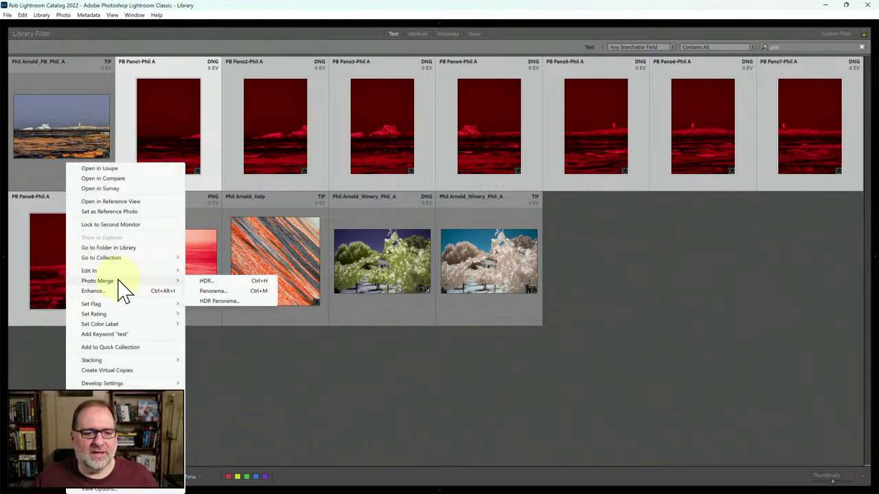
left_click(215, 291)
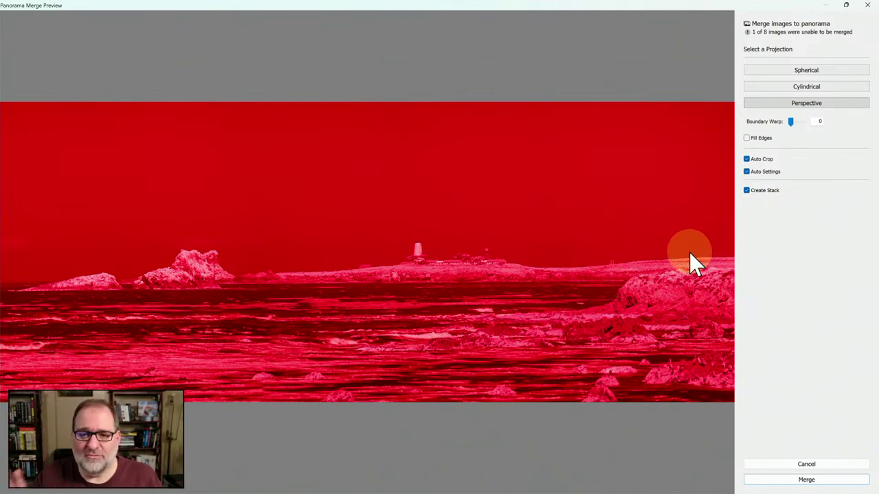
- Preview the panorama with Spherical and Cylindrical projections, keep Perspective, and leave Auto Crop turned off
left_click(747, 159)
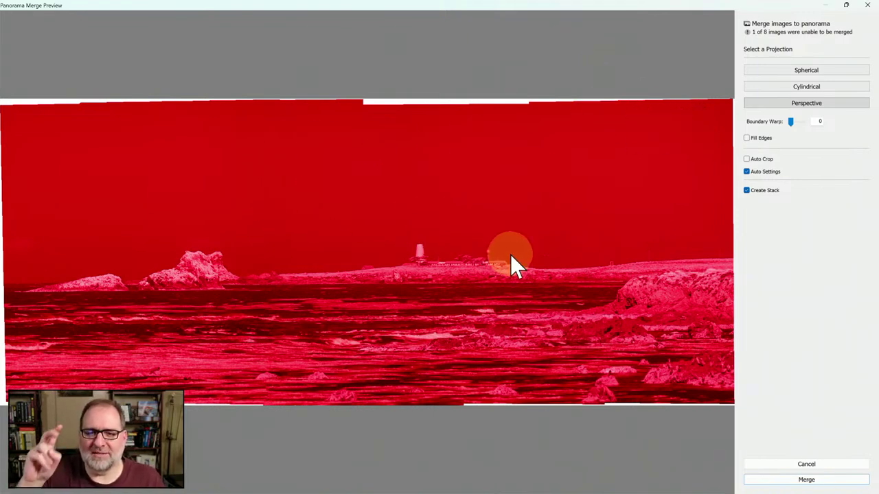
left_click(814, 72)
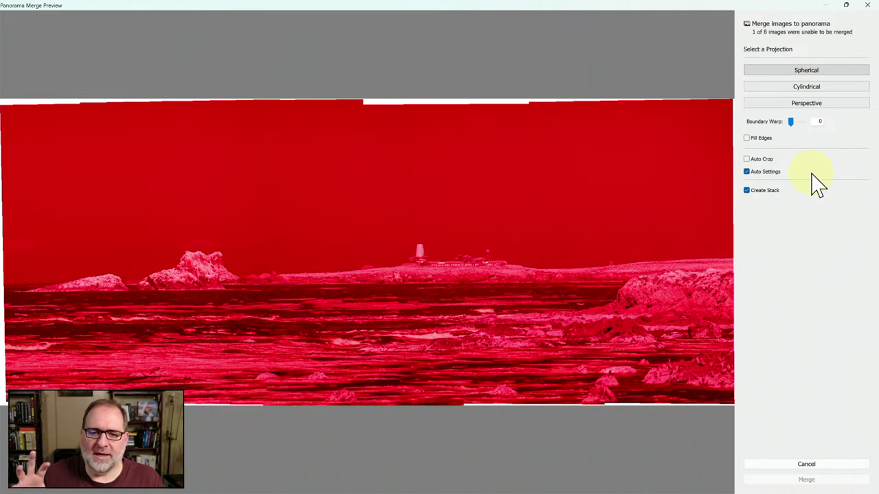
left_click(826, 87)
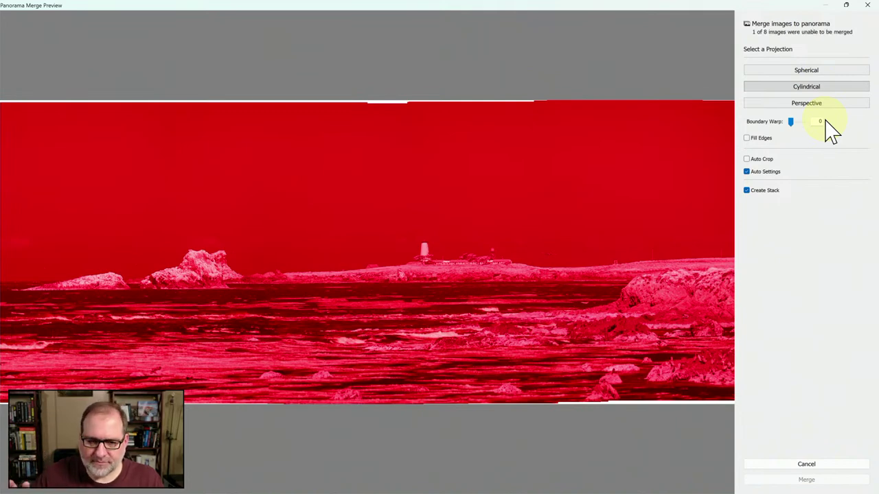
left_click(826, 104)
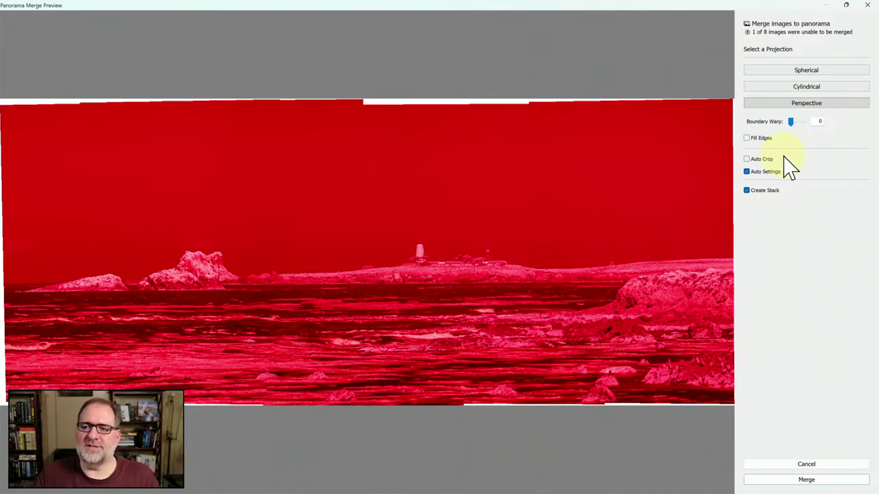
left_click(751, 160)
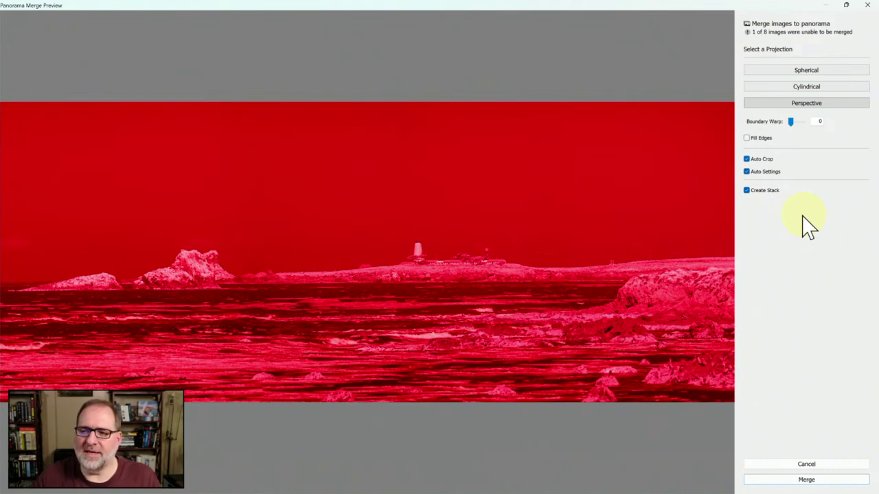
left_click(748, 160)
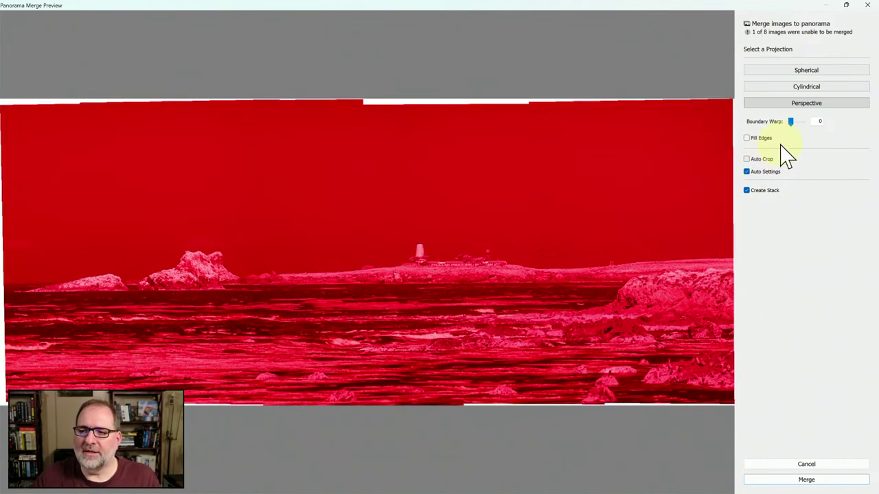
- Preview the panorama with Boundary Warp at 100, then with Fill Edges at Boundary Warp 0, and turn Fill Edges back off
left_click_drag(793, 122, 835, 124)
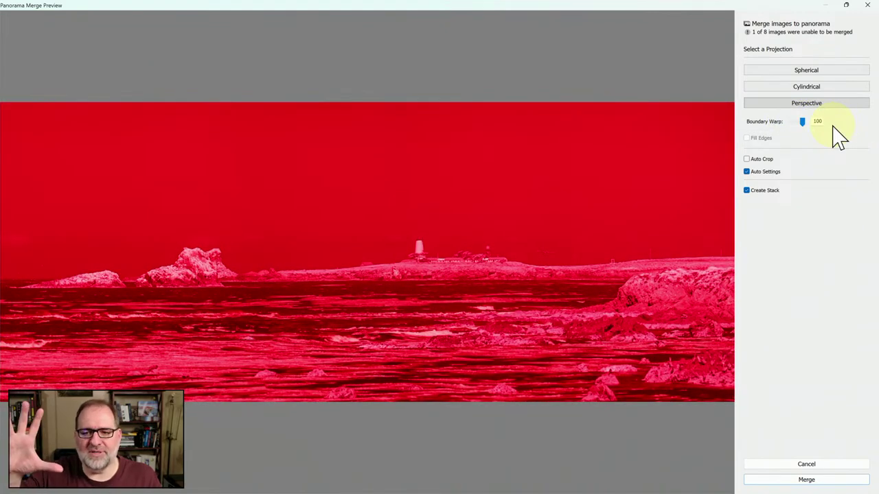
left_click_drag(802, 124, 784, 127)
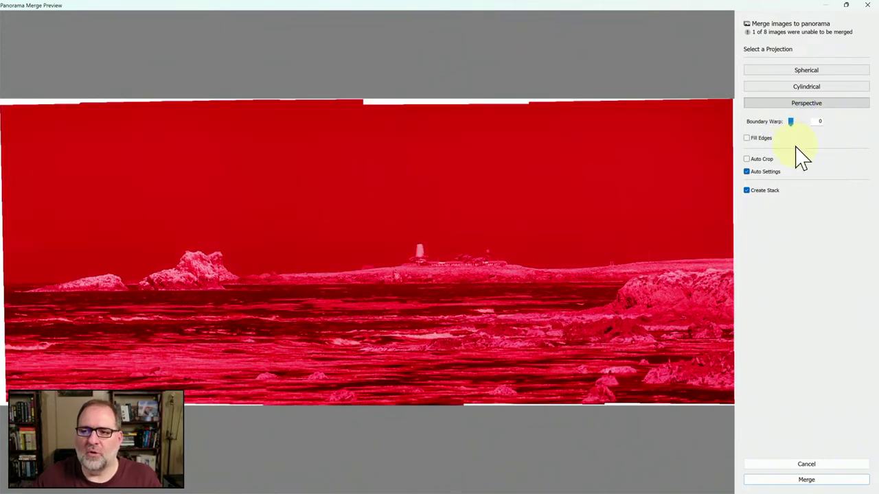
left_click(747, 138)
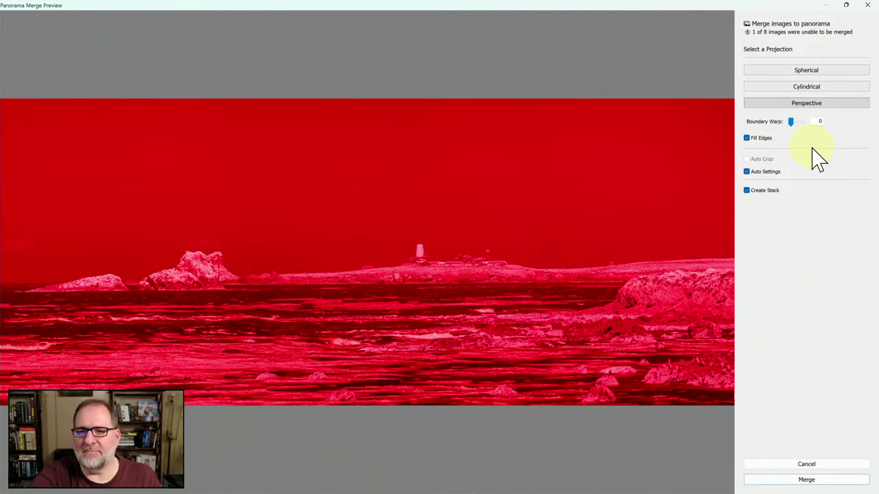
left_click(748, 140)
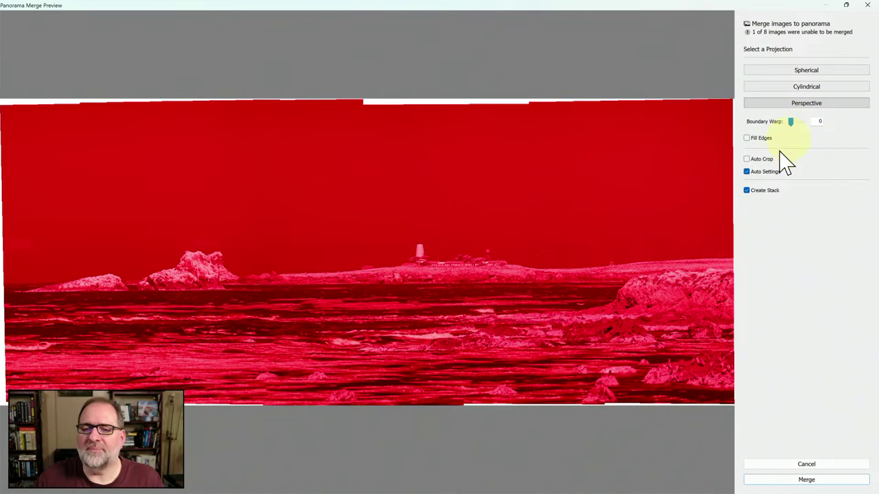
- Set Boundary Warp to 55, turn on Auto Crop, and merge the Perspective panorama
left_click_drag(791, 122, 796, 125)
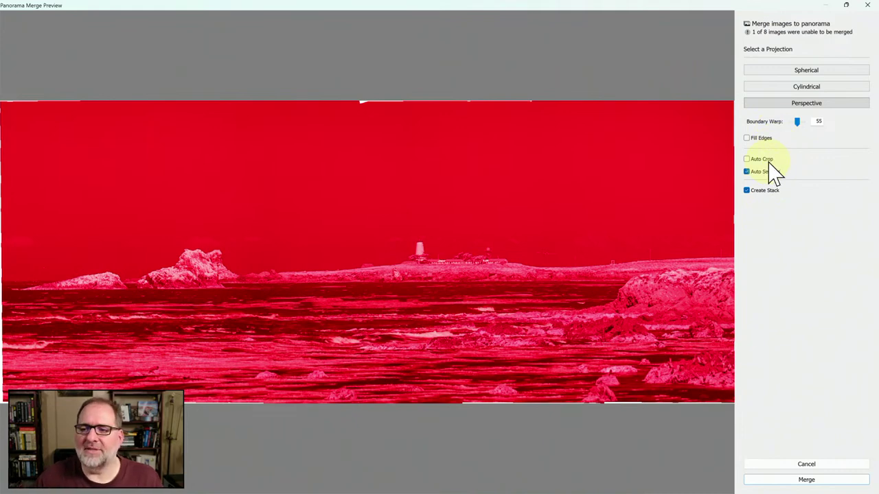
left_click(766, 160)
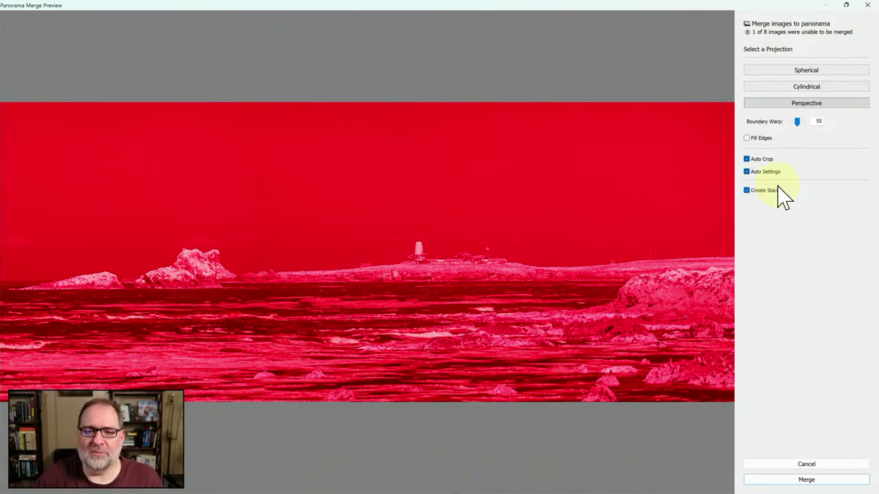
left_click(816, 480)
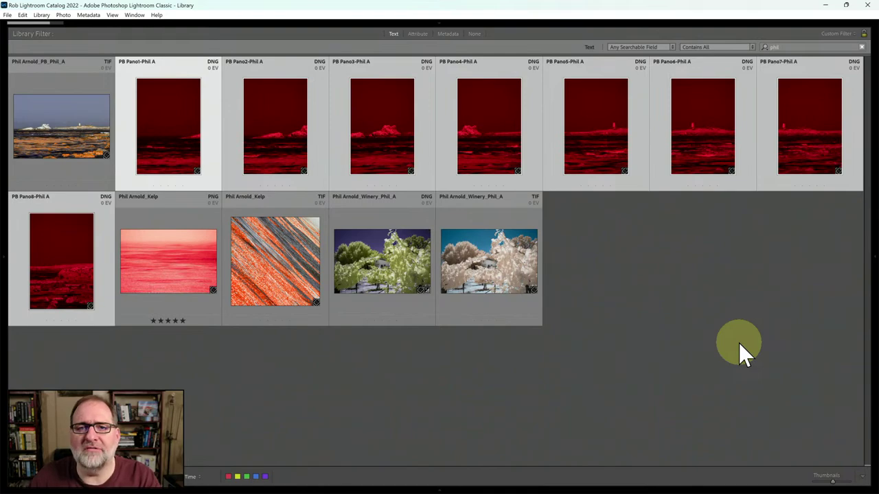
- Turn off the library filter and open the merged red lighthouse panorama for developing with the side panels shown
key("ctrl+l")
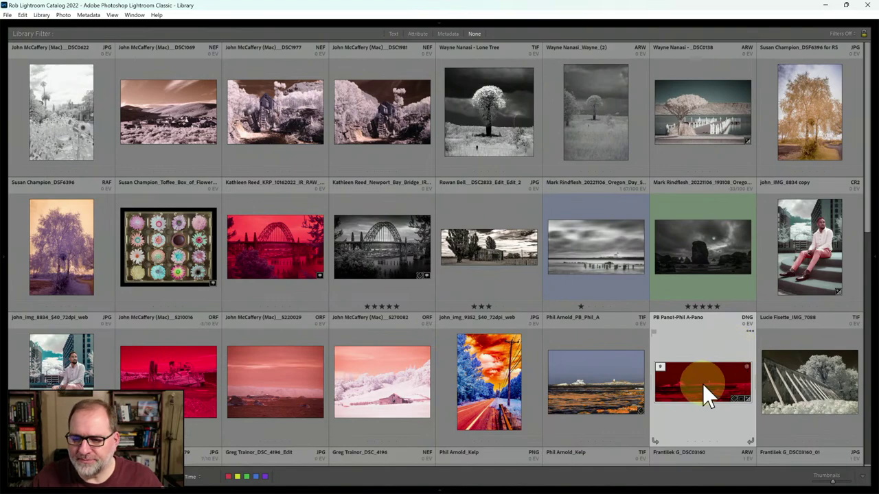
double_click(702, 384)
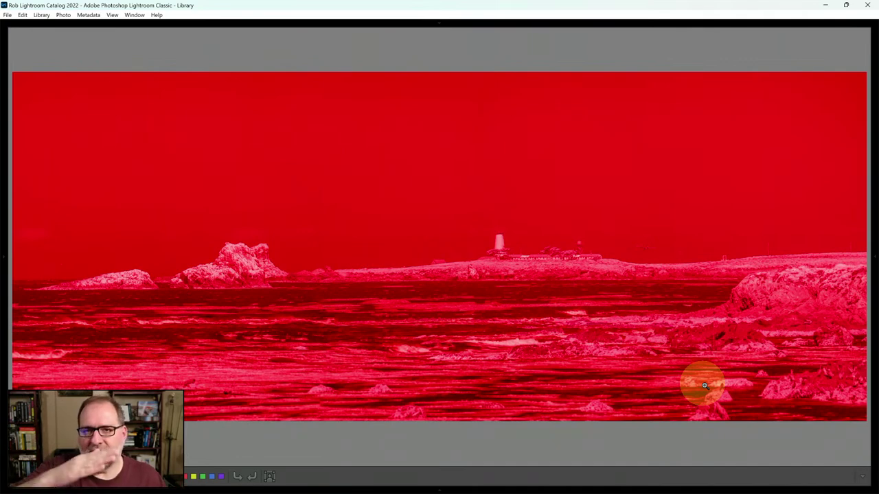
key("Tab")
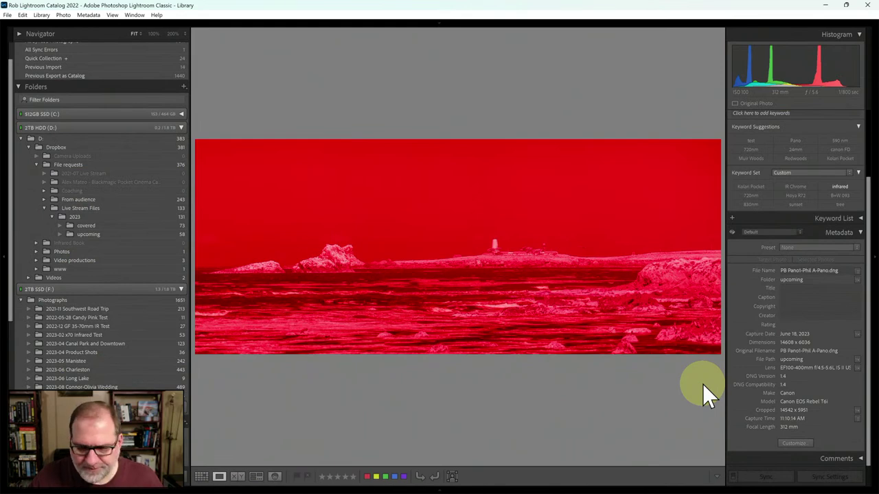
key("d")
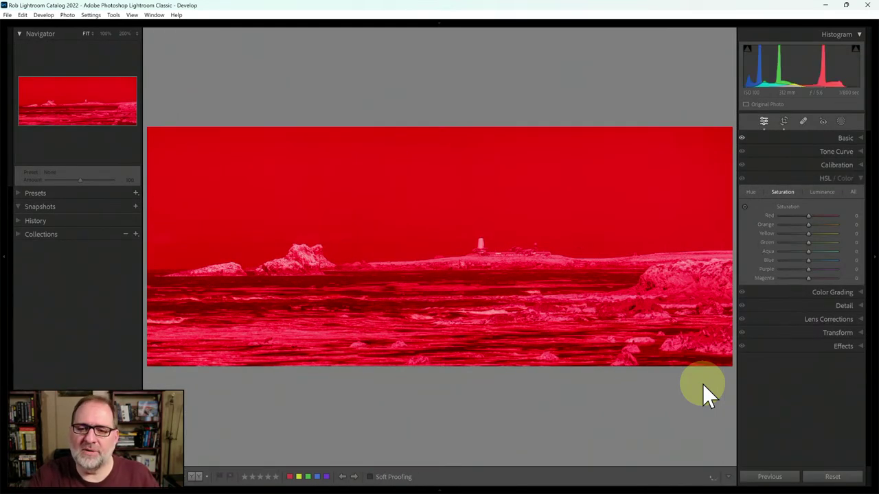
- Apply the Infrared Temp -100 profile to the panorama and sample a custom white balance from the water below the lighthouse
left_click(859, 179)
left_click(860, 138)
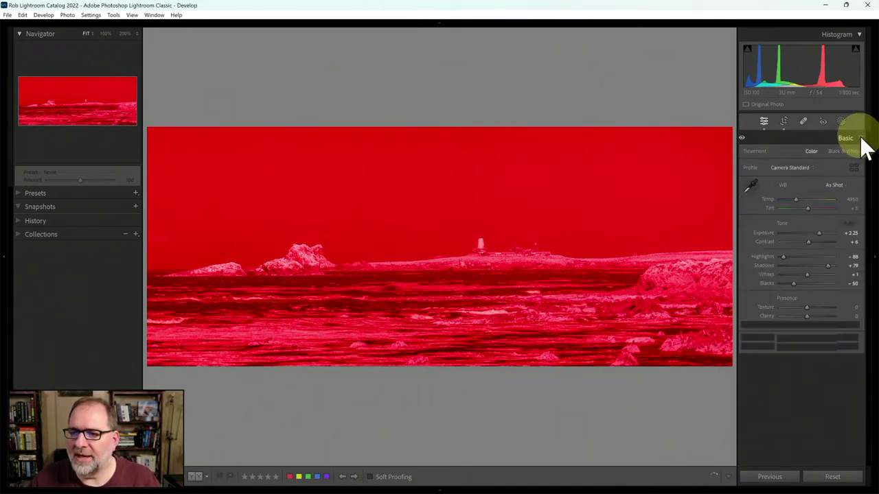
left_click(796, 168)
left_click(801, 201)
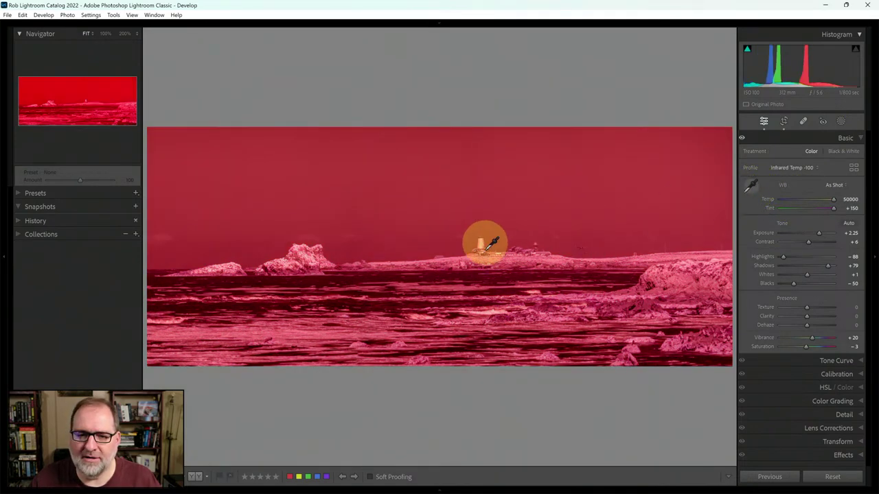
left_click(515, 305)
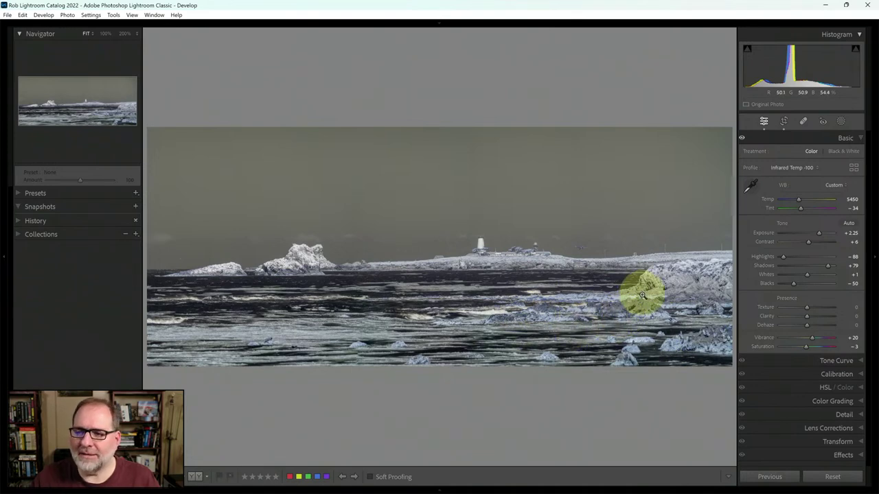
- Browse the infrared profiles and apply T6i -100 RB G-B to the panorama
left_click(856, 169)
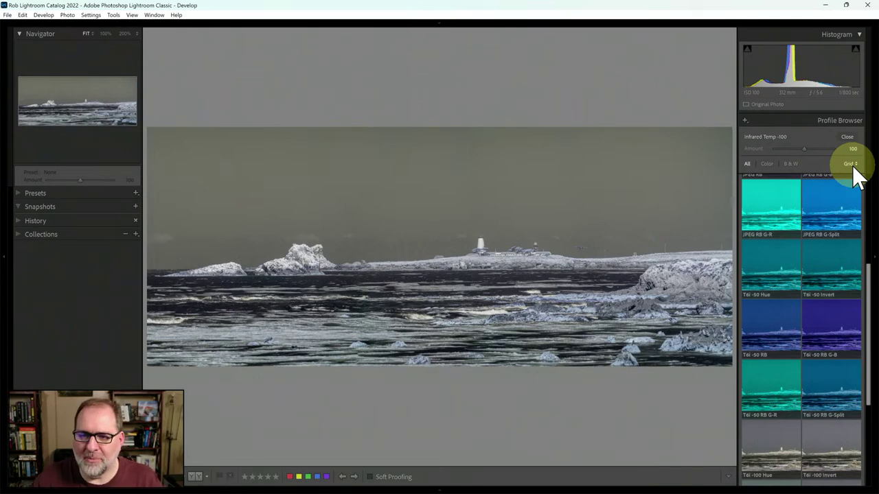
left_click(828, 186)
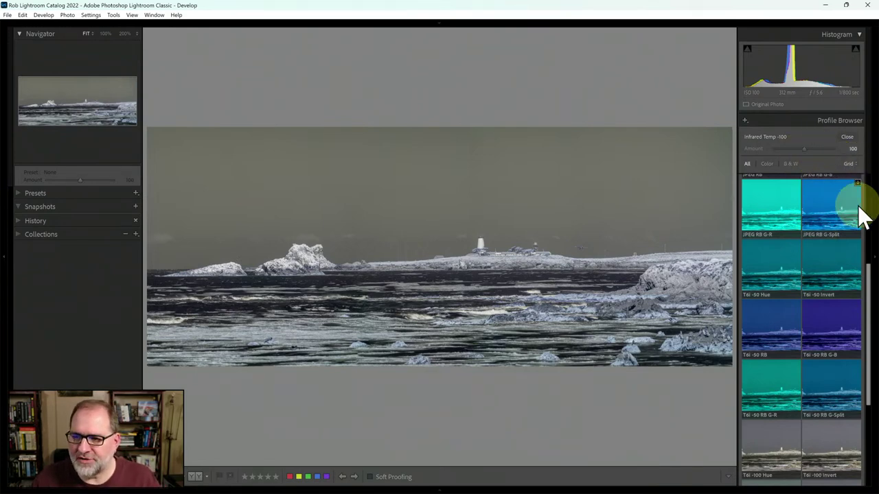
left_click_drag(868, 278, 871, 364)
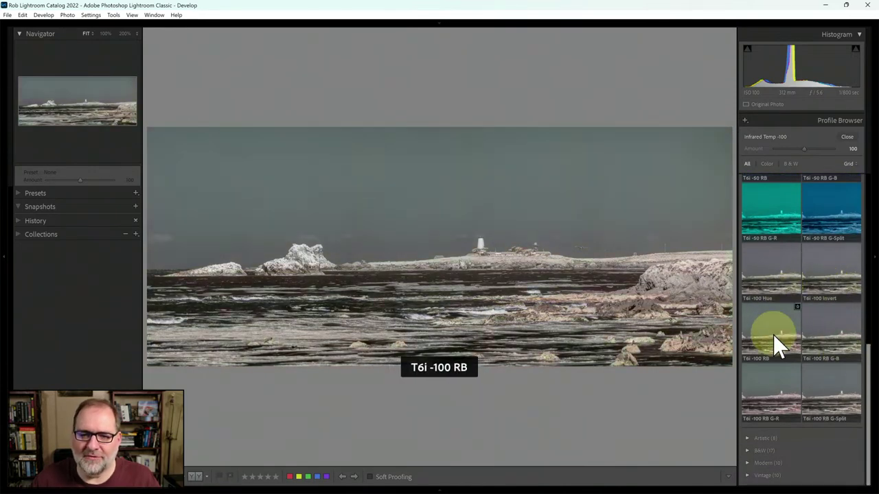
left_click(832, 333)
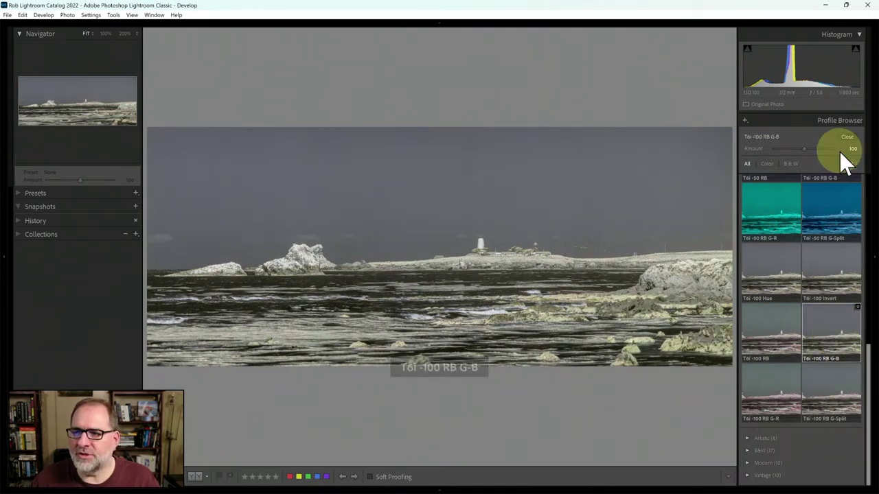
left_click(847, 137)
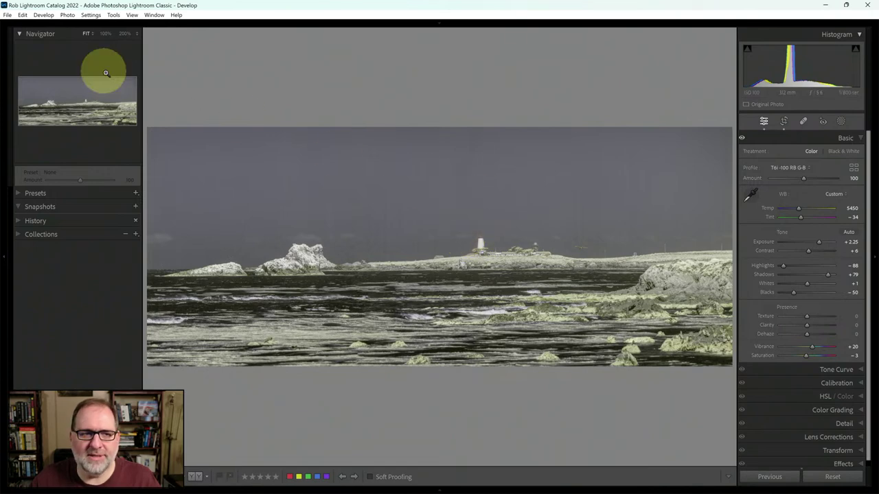
- Examine the panorama's sky at 100% and 50% zoom, from the sea rock past the lighthouse to the edge, and return to the full view
left_click(105, 34)
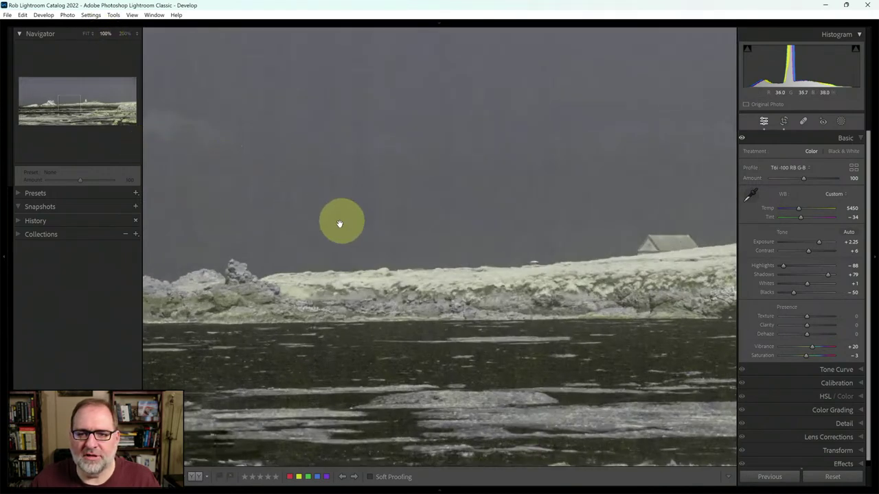
left_click(96, 34)
left_click(136, 34)
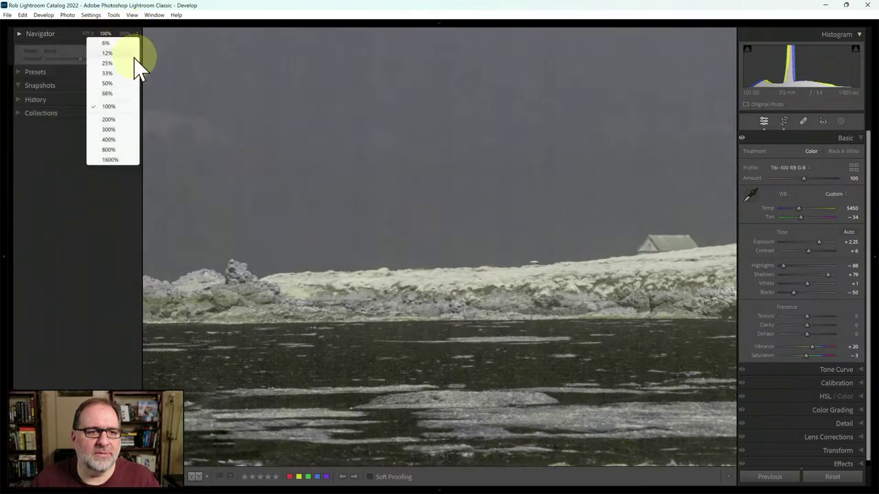
left_click(116, 88)
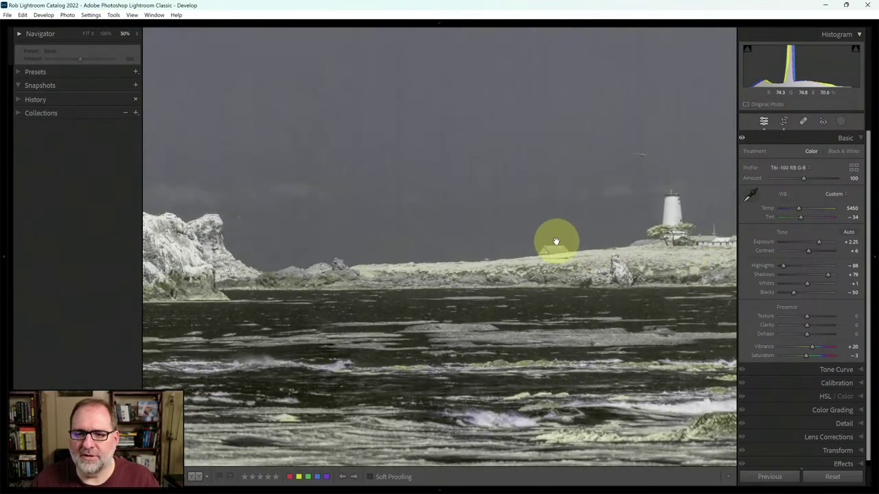
left_click_drag(539, 158, 485, 334)
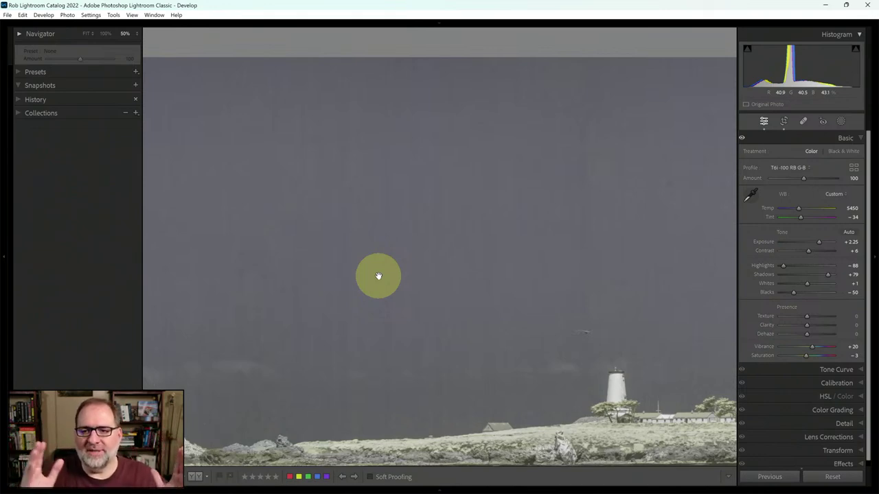
left_click_drag(353, 257, 314, 245)
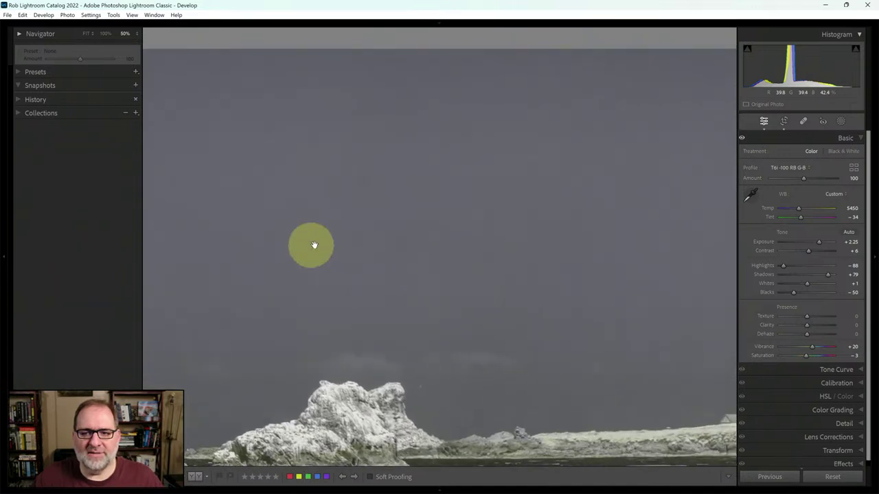
left_click_drag(643, 246, 467, 244)
left_click_drag(603, 240, 385, 247)
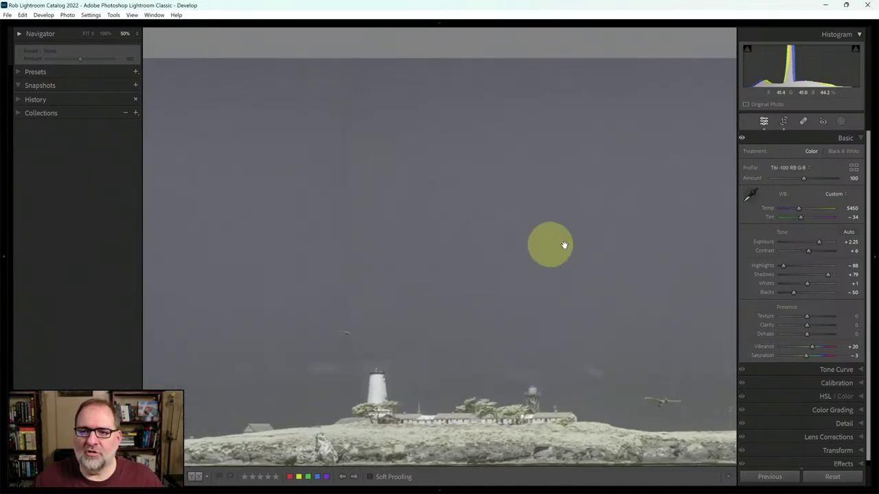
left_click_drag(563, 245, 519, 226)
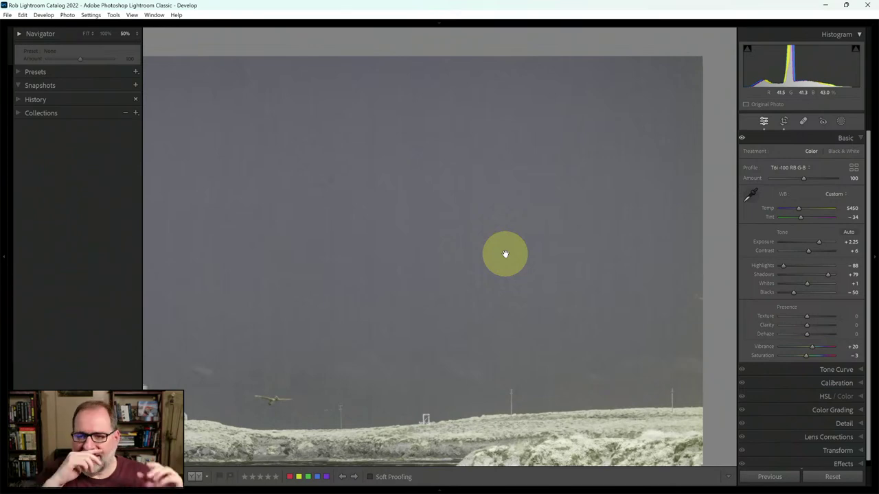
left_click(85, 33)
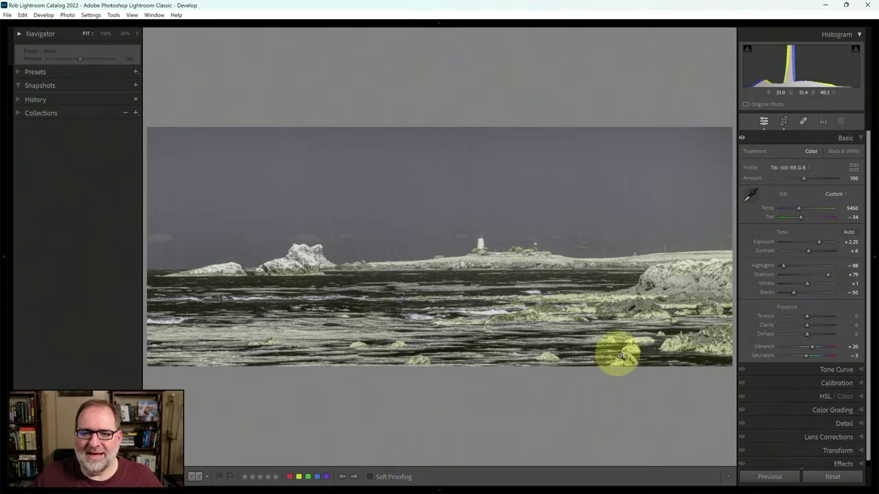
- Try a 2 x 1 crop on the panorama, shifted to include the rocks and the lighthouse
left_click(784, 121)
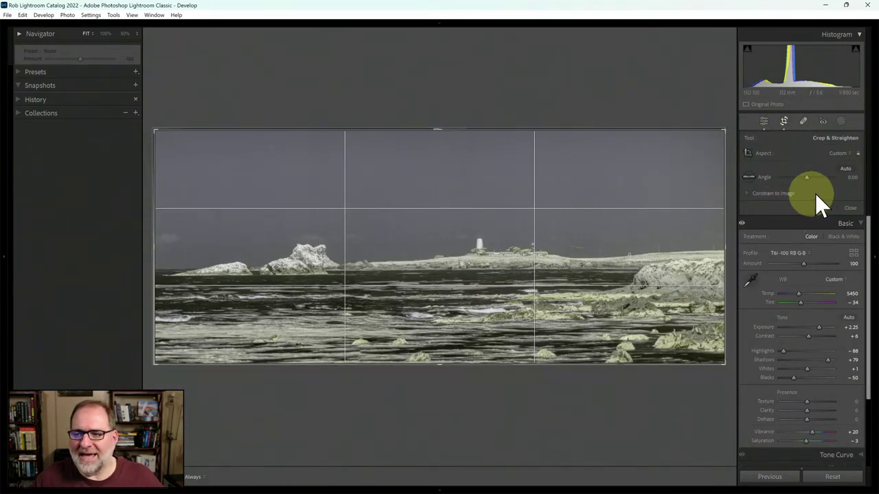
left_click(851, 156)
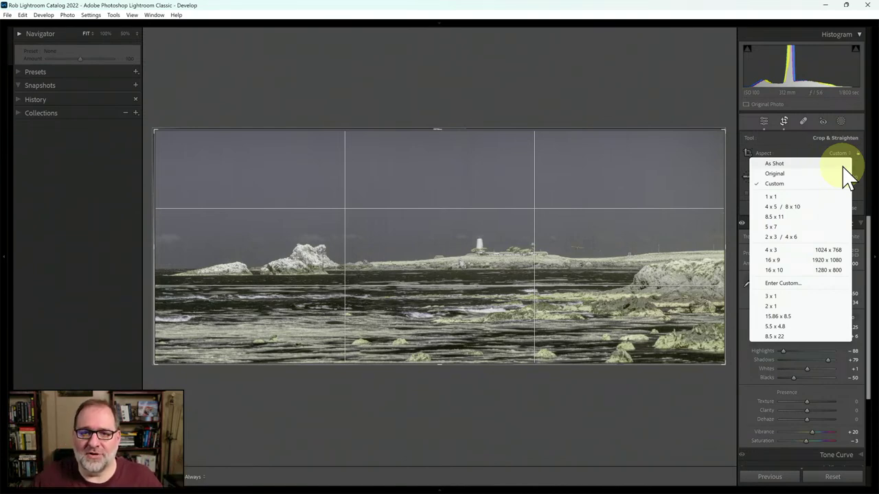
left_click(785, 306)
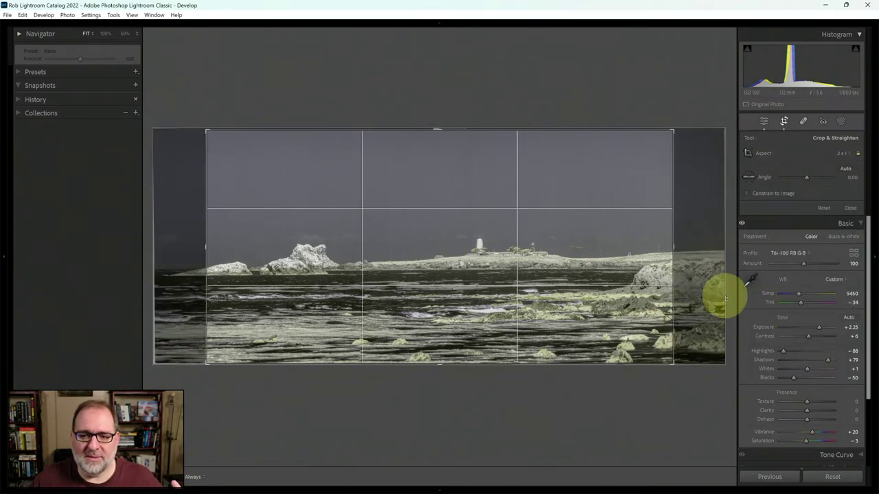
left_click_drag(498, 252, 530, 251)
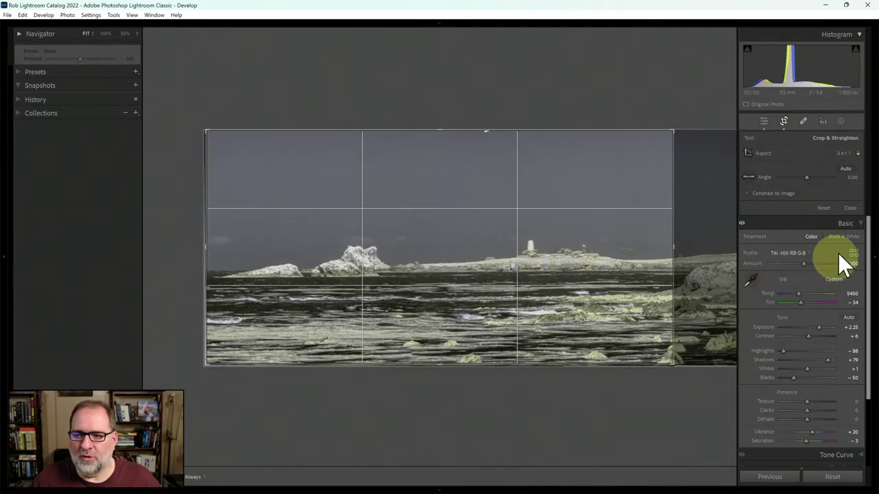
- Crop the panorama to 3 x 1, widen the frame to include the shoreline rocks, apply it, and return to the library grid
left_click(849, 156)
left_click(788, 299)
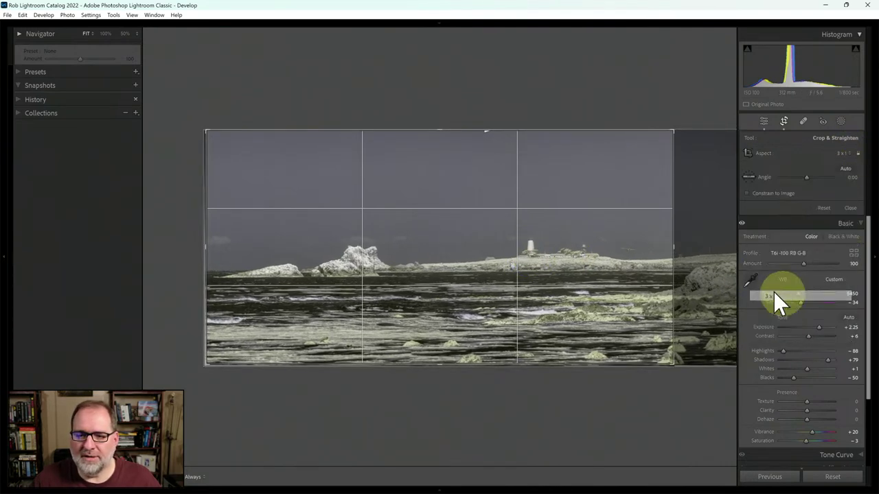
left_click_drag(673, 250, 707, 247)
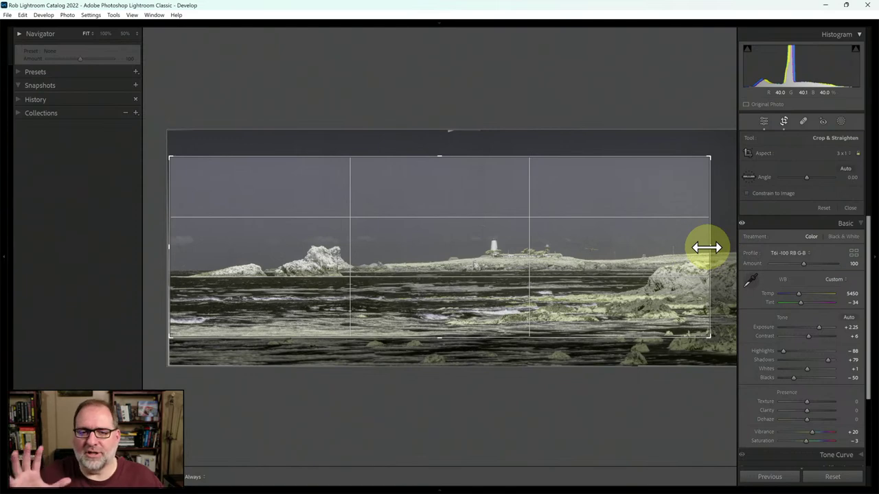
left_click(767, 122)
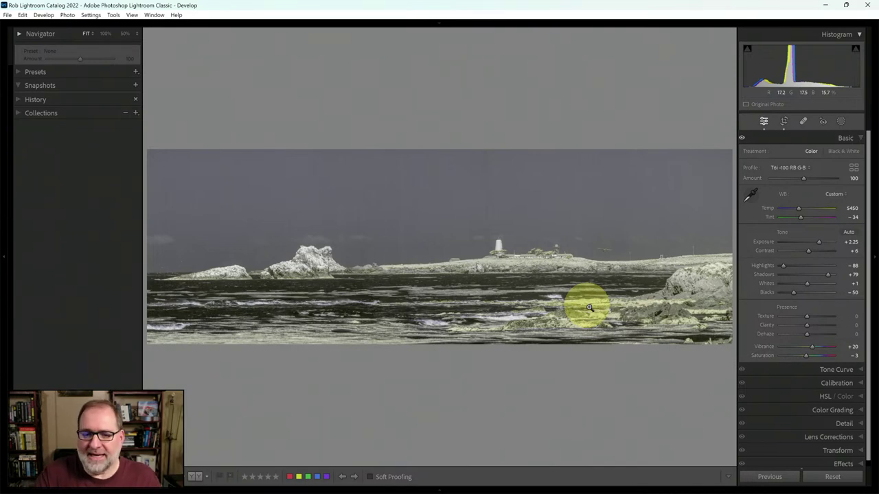
key("g")
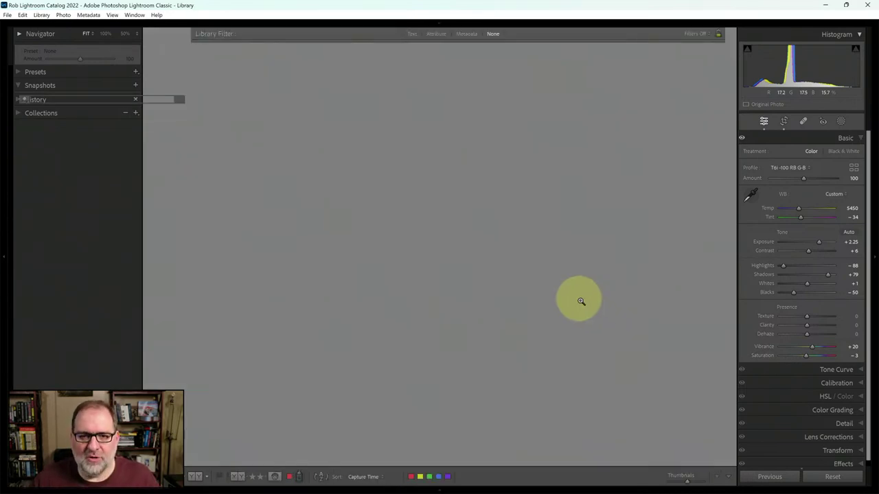
- Filter the library by the photographer's first name and open the finished lighthouse coast TIF in the large view
left_click(411, 33)
type("phil")
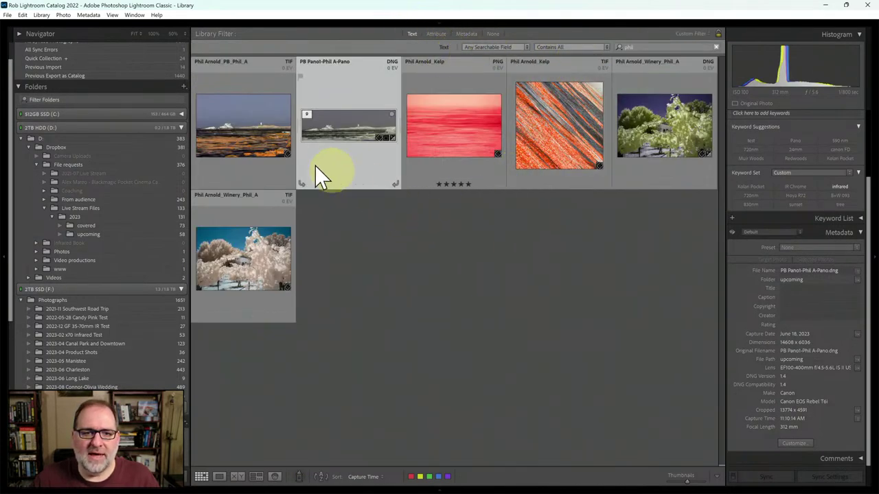
left_click(249, 131)
key("e")
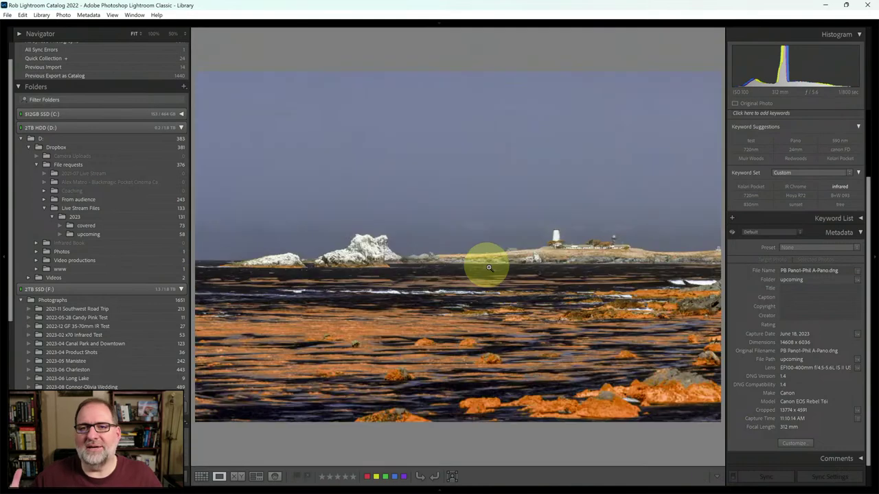
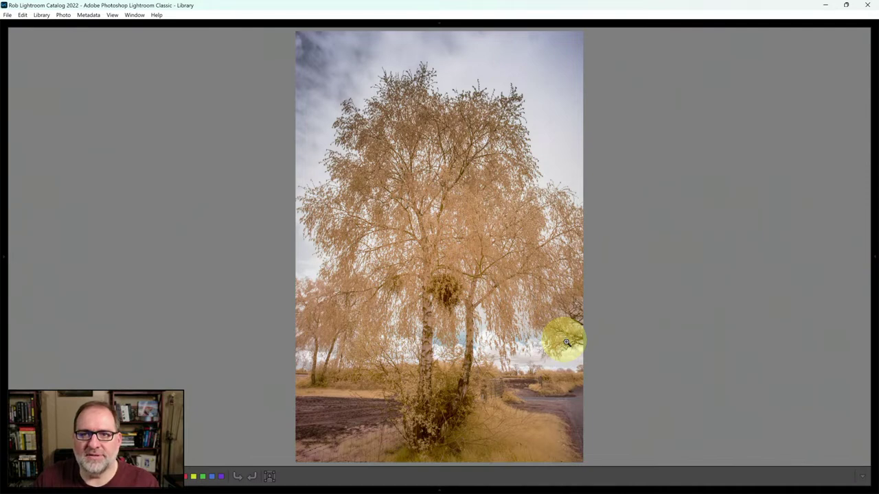
- Apply the Infrared Temp -100 profile to the raw birch tree photo and sample its white balance from the path
key("Right")
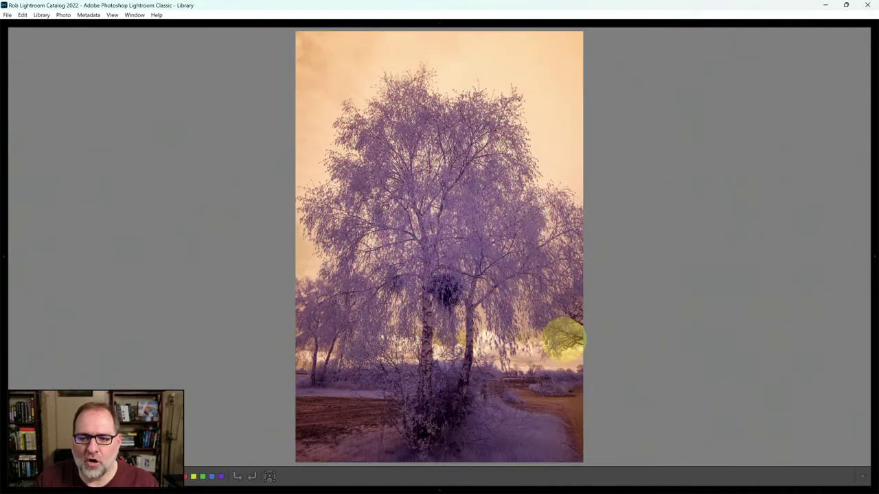
key("d")
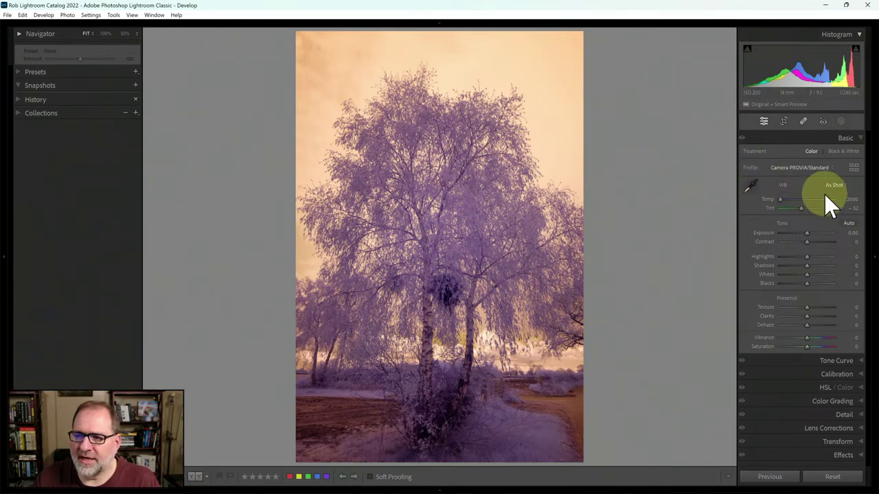
left_click(800, 168)
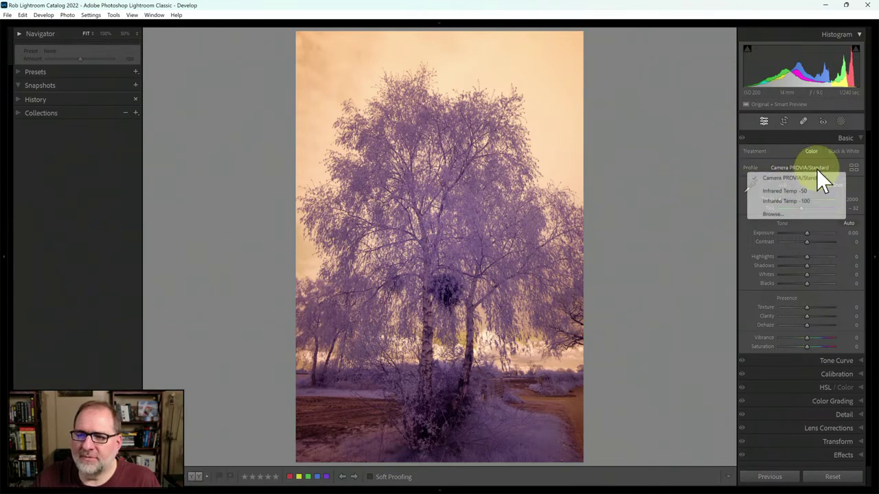
left_click(802, 201)
left_click(752, 186)
left_click(571, 407)
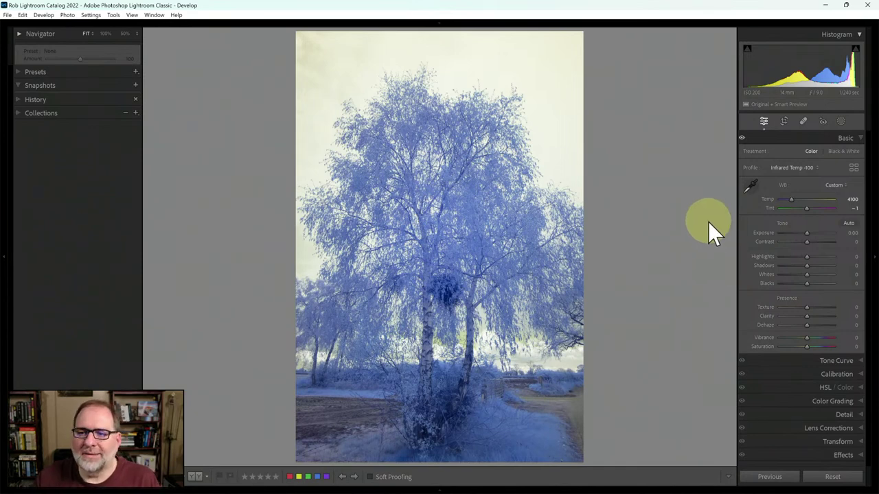
- Browse the infrared colour-swap profiles and apply X-T1 -100 RB G-Split to the birch tree photo
left_click(854, 169)
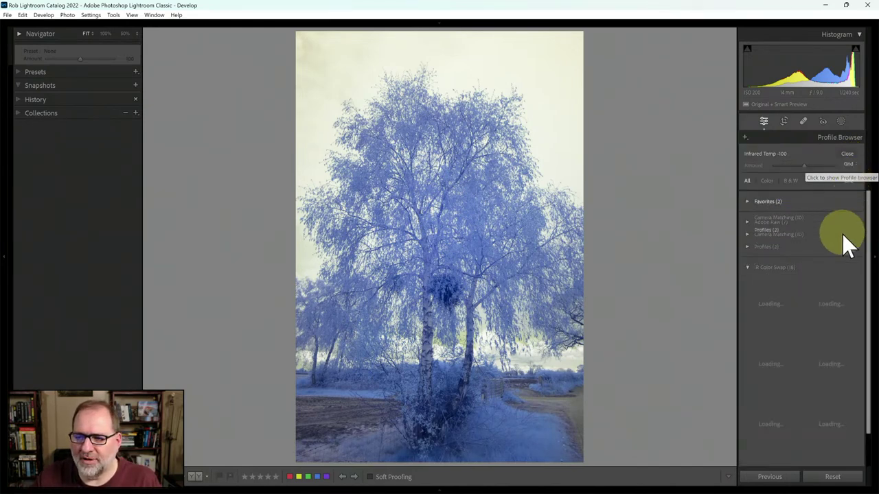
left_click_drag(870, 216, 870, 392)
left_click(766, 287)
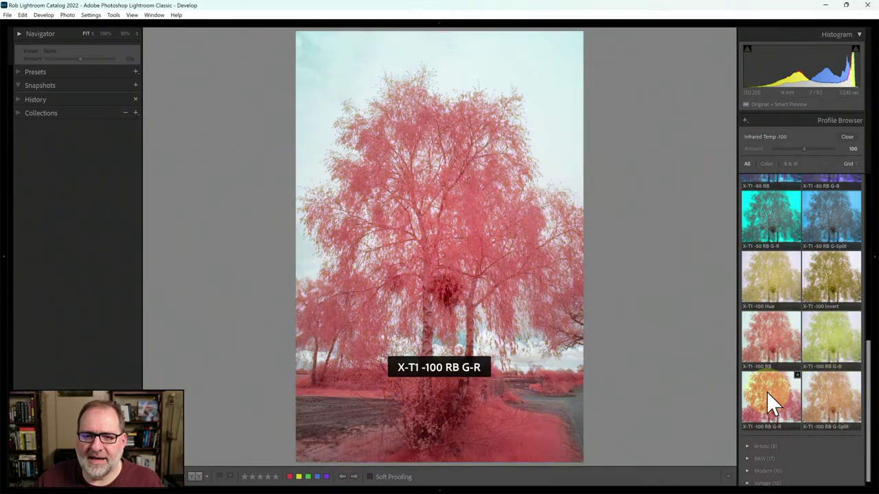
left_click(826, 395)
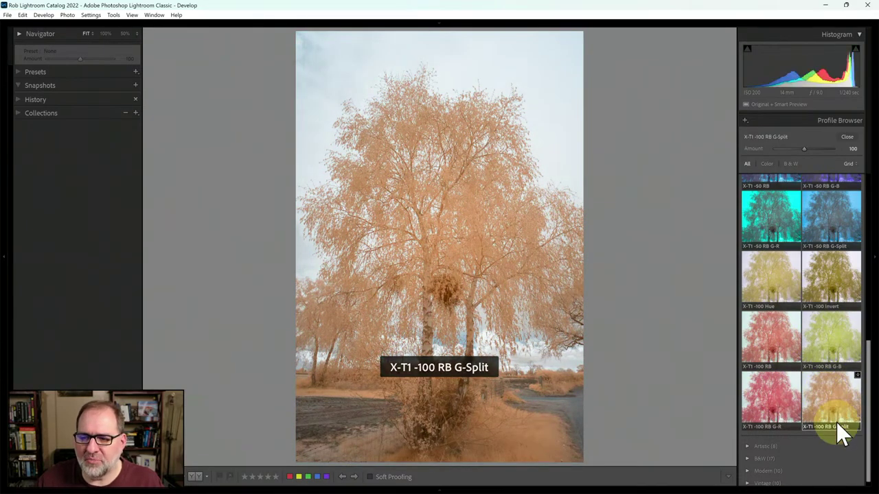
left_click(847, 137)
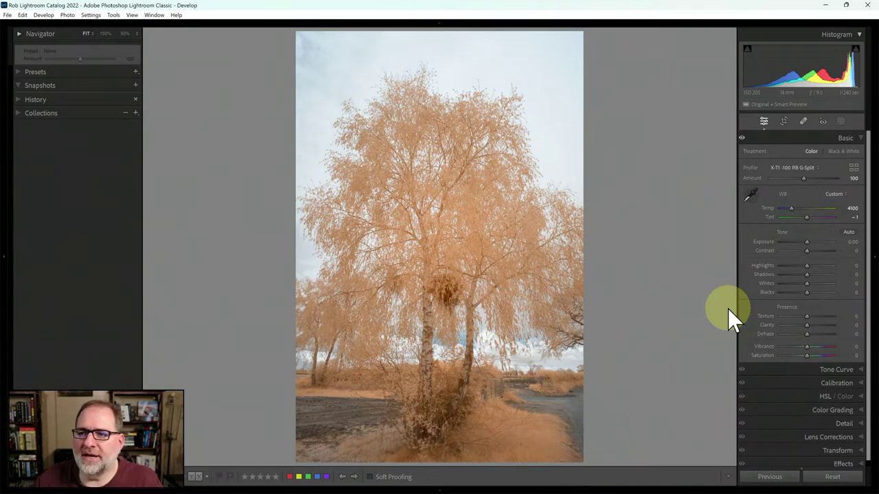
- Check the birch tree photo's lens and camera metadata in the library, and return to the Develop view
key("e")
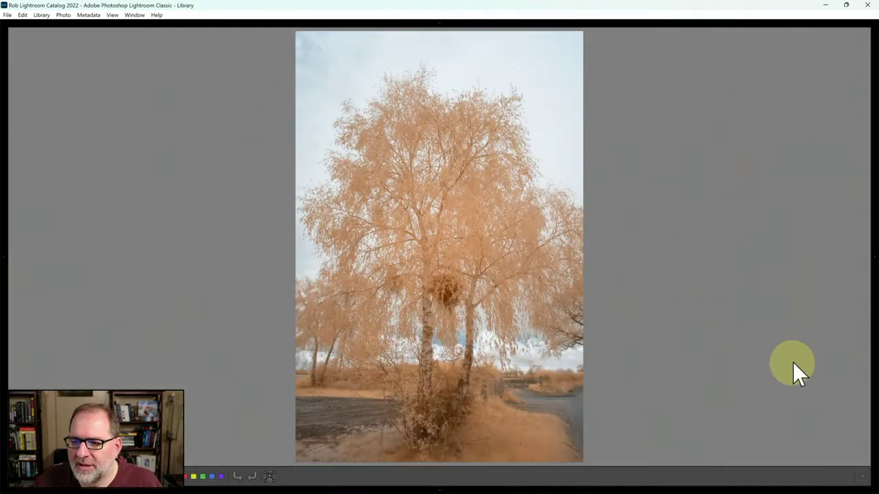
key("Tab")
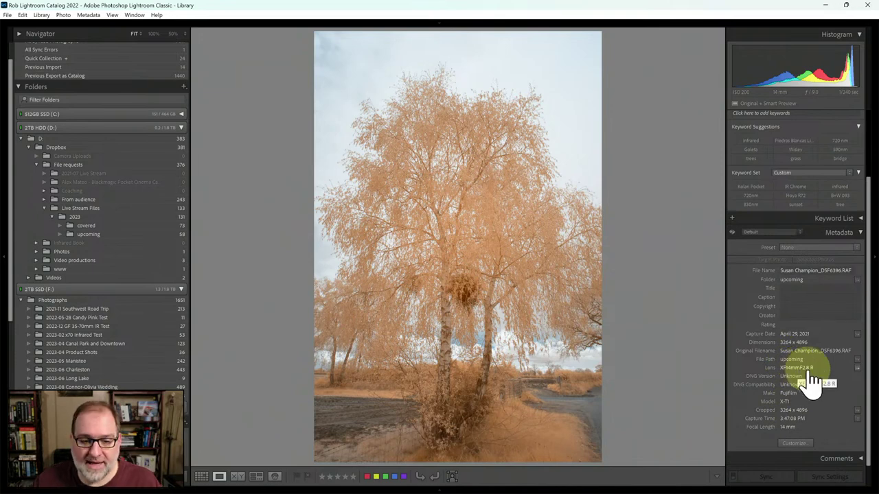
key("d")
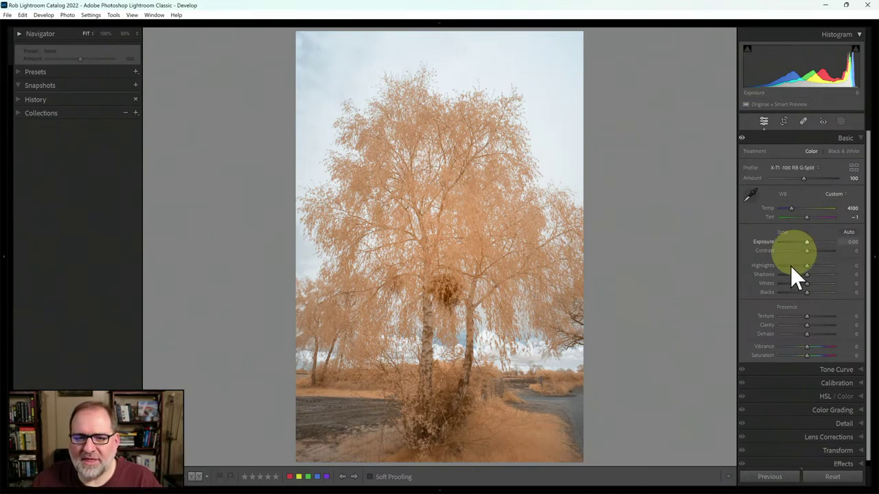
- Try Clarity on the tree photo, reset it, and try Dehaze at +85 and at lower values
left_click_drag(868, 245, 867, 250)
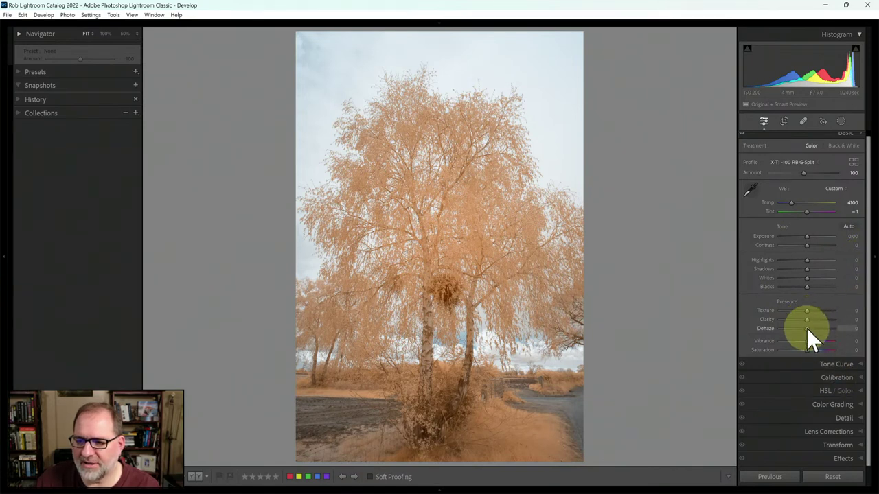
left_click_drag(806, 322, 830, 331)
double_click(770, 320)
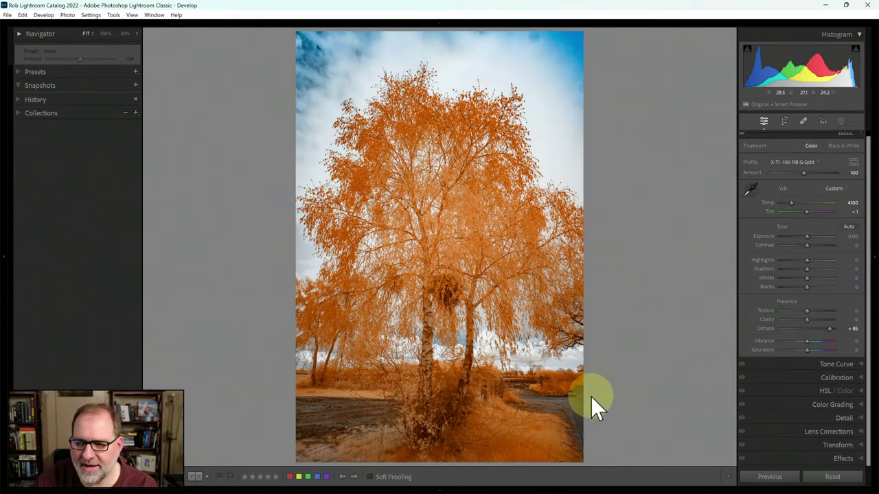
left_click_drag(830, 327, 768, 328)
- Apply automatic tone settings to the tree photo and reset Contrast to 0
left_click(851, 232)
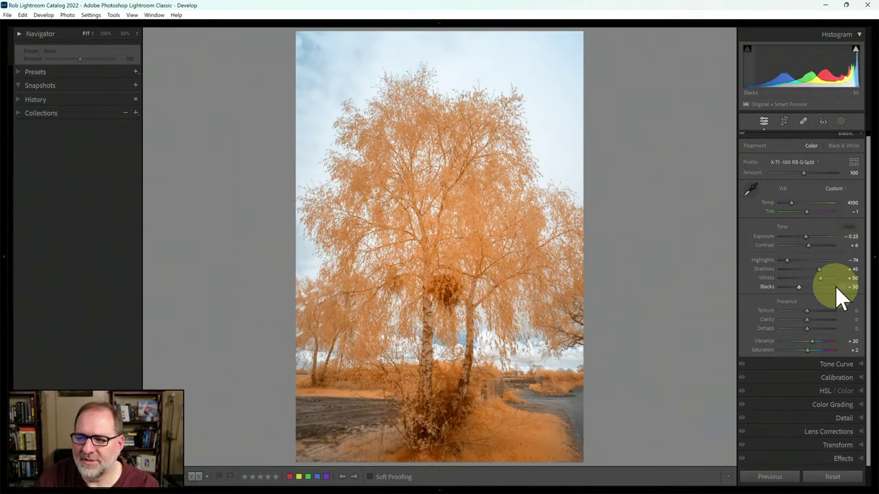
mouse_move(808, 247)
left_mouse_down()
mouse_move(838, 248)
mouse_move(791, 249)
mouse_move(833, 251)
mouse_move(816, 250)
left_mouse_up()
double_click(777, 246)
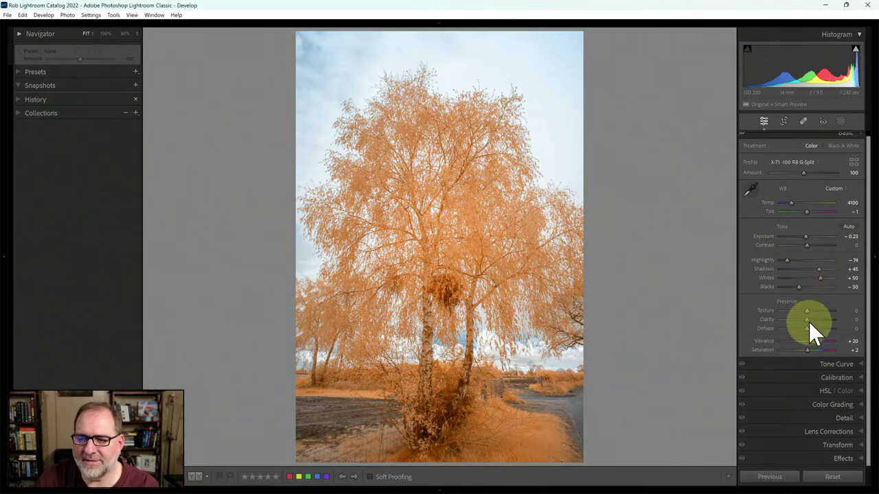
- Try Texture, Clarity and Dehaze on the tree photo, including Dehaze +31 and +9, and reset each to 0
left_click_drag(806, 311, 815, 330)
double_click(770, 312)
double_click(765, 319)
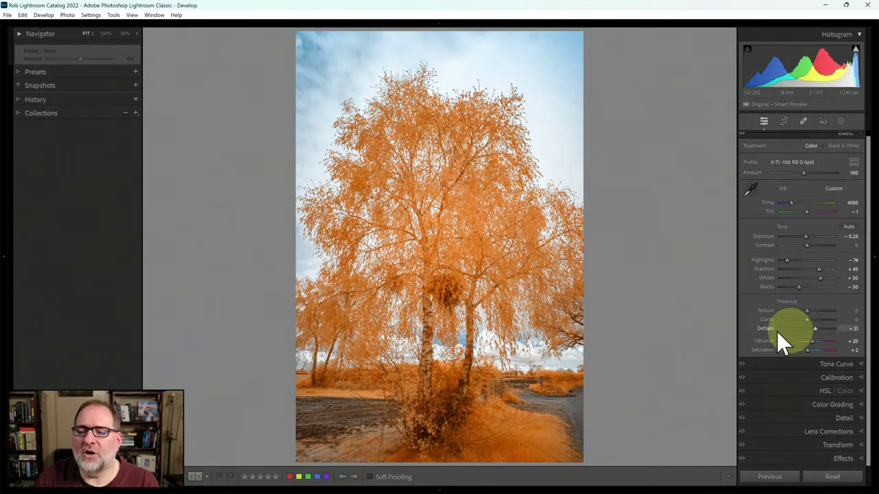
double_click(765, 331)
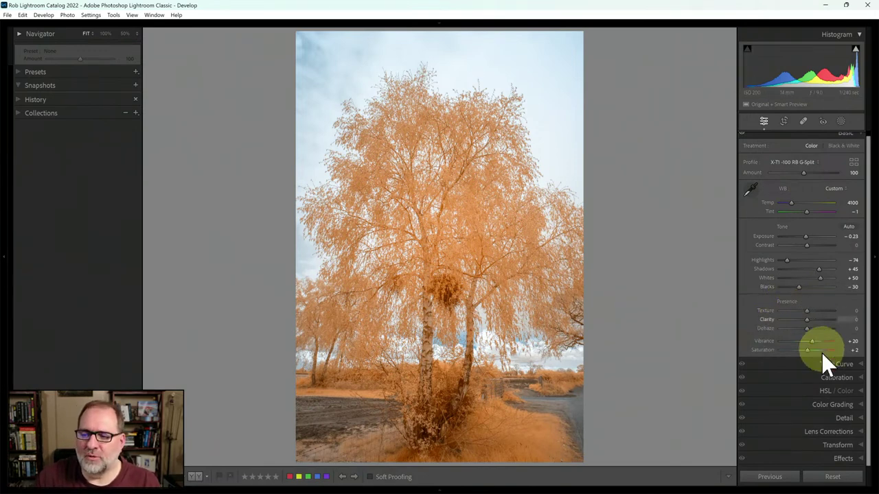
mouse_move(807, 329)
left_mouse_down()
mouse_move(821, 330)
mouse_move(793, 330)
left_mouse_up()
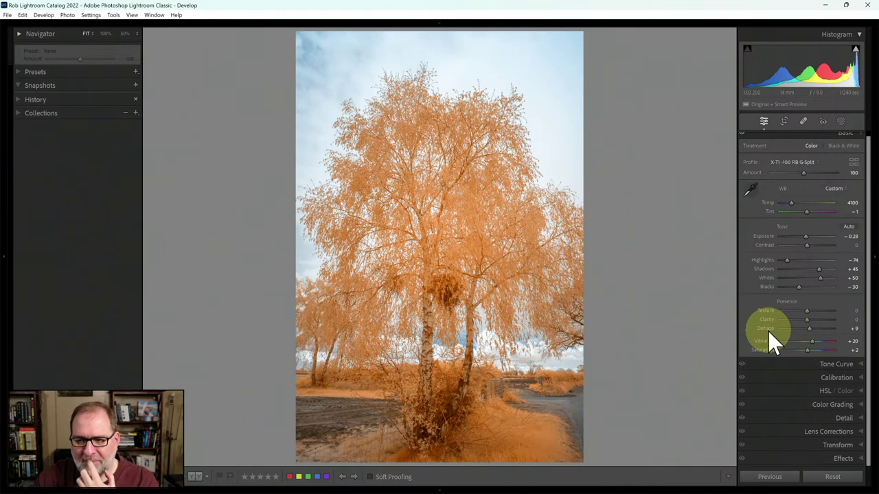
double_click(768, 331)
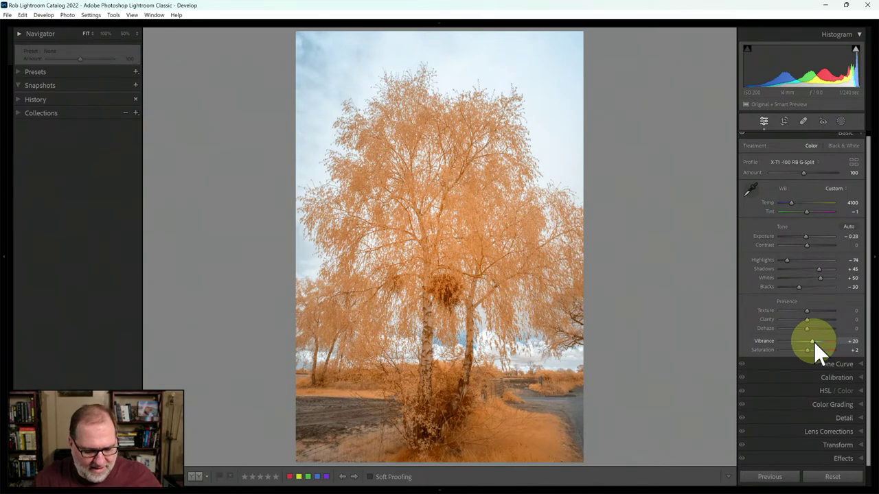
- Return to the library grid and view the toffee box of flowers image large with all panels hidden
key("g")
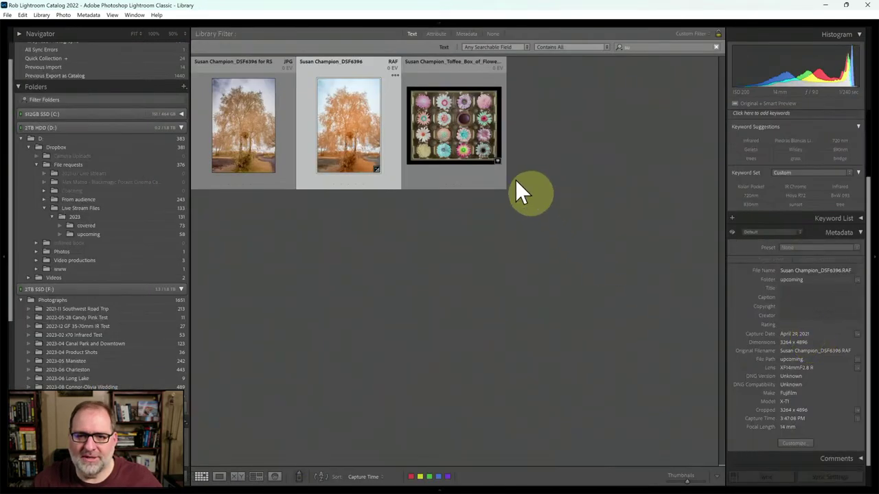
left_click(454, 127)
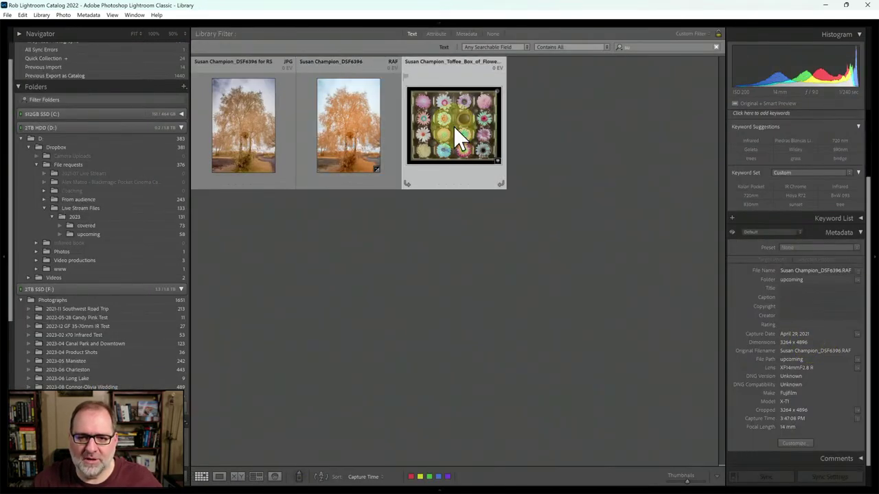
double_click(453, 127)
key("shift+Tab")
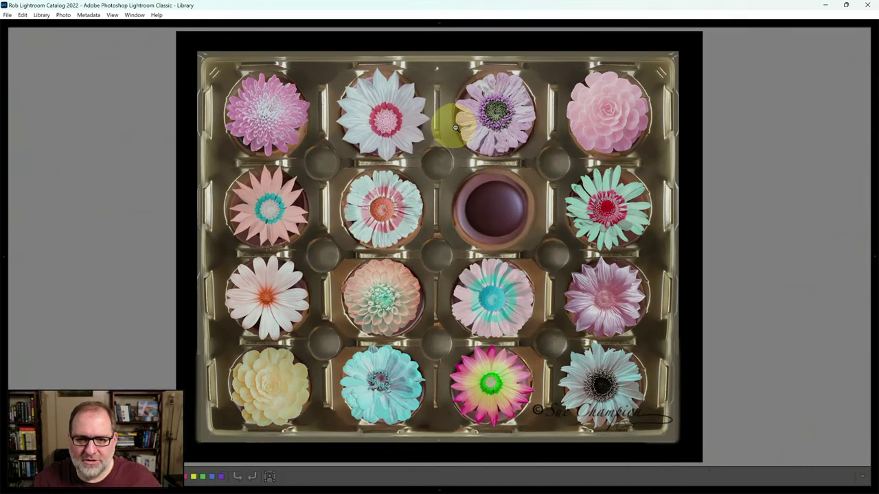
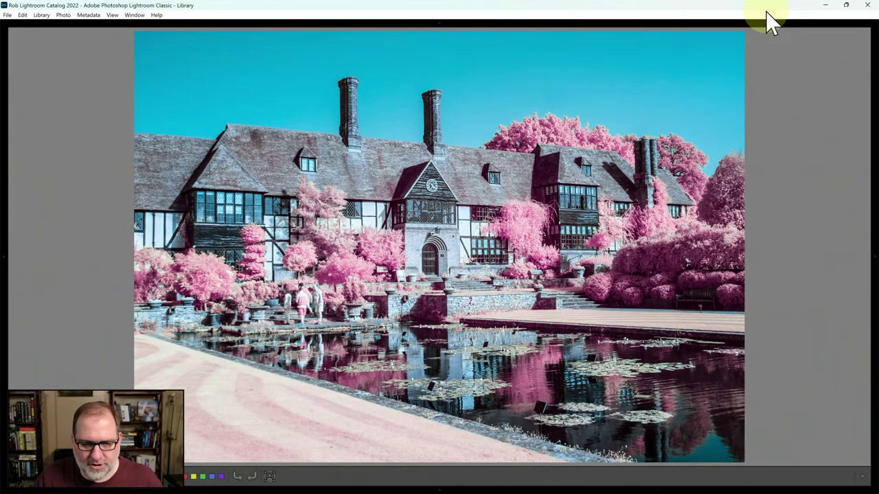
- Open the pink manor house photo for developing and magnify its roof and treetops to 200% to inspect the edges against the sky
key("d")
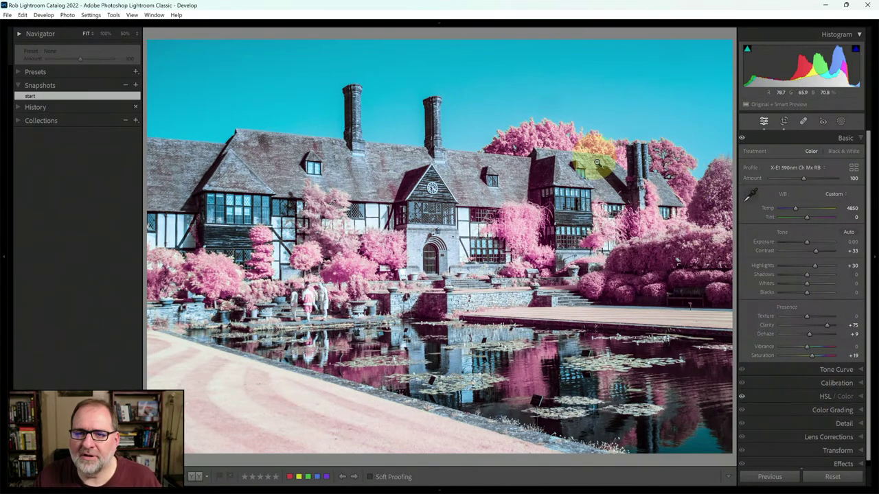
left_click(98, 34)
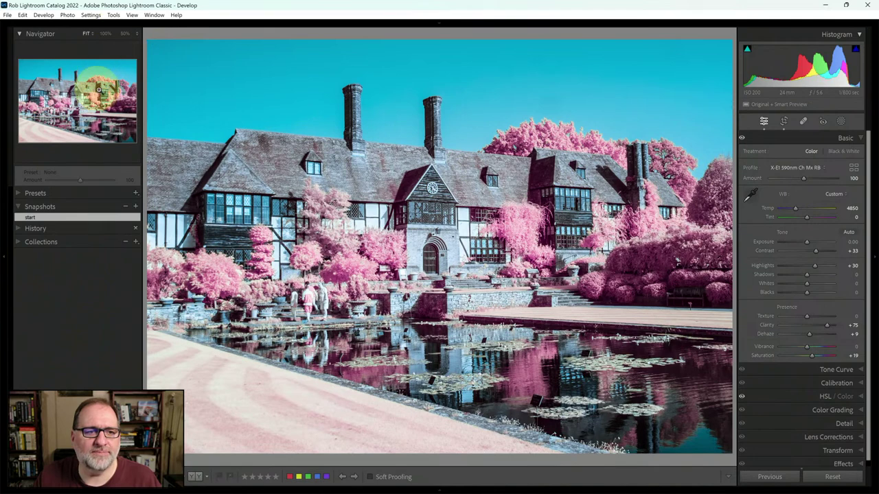
left_click(103, 76)
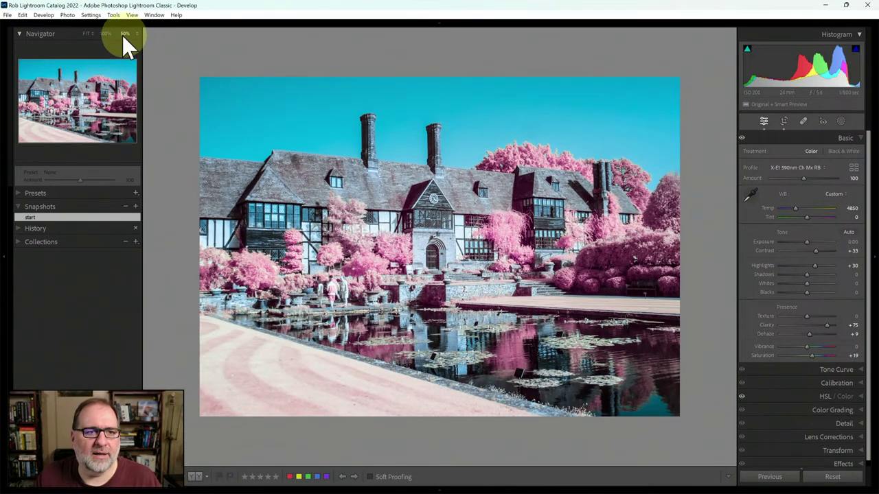
left_click(106, 34)
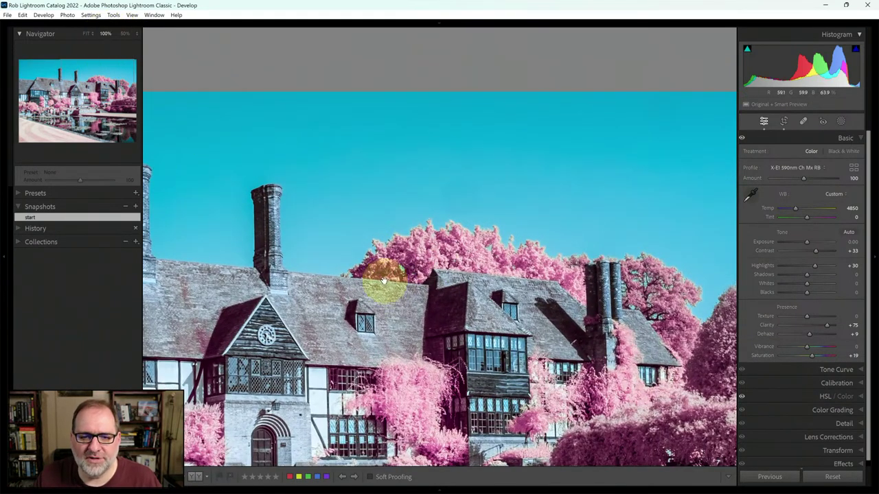
left_click(136, 34)
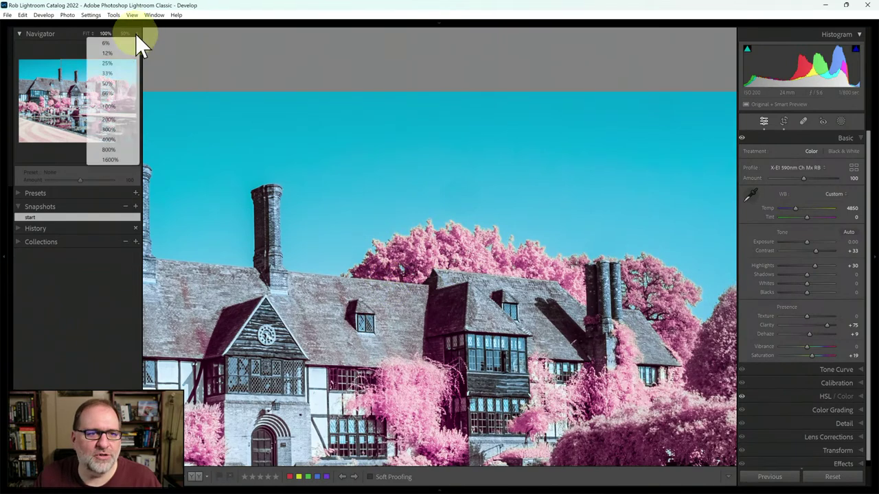
left_click(125, 118)
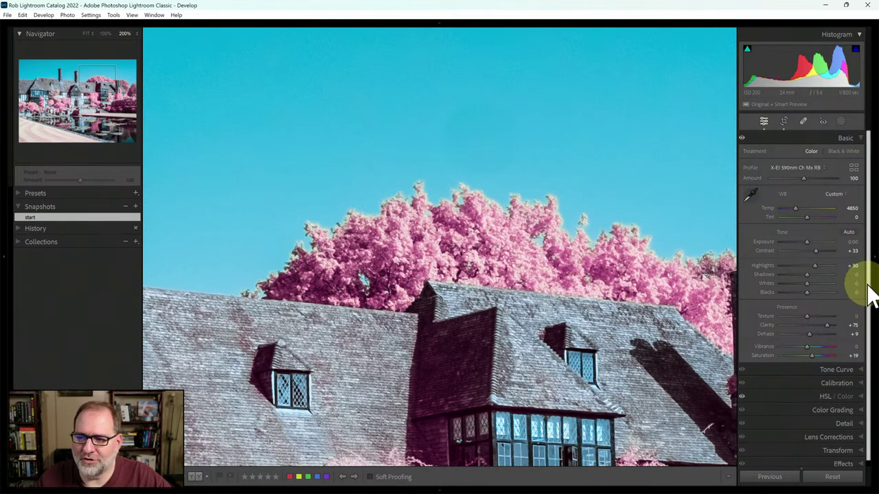
- Reset the HSL Blue hue to 0 to compare the foliage colour, and return it to +100
left_click_drag(867, 283, 865, 314)
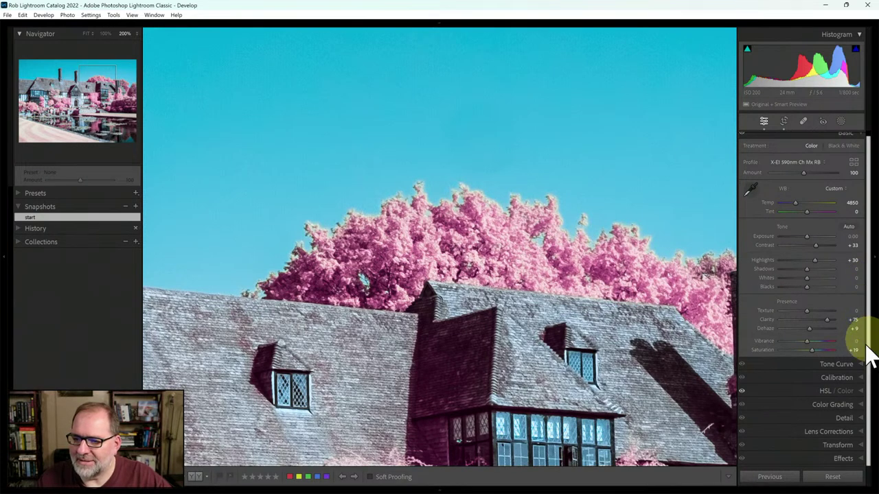
left_click(861, 392)
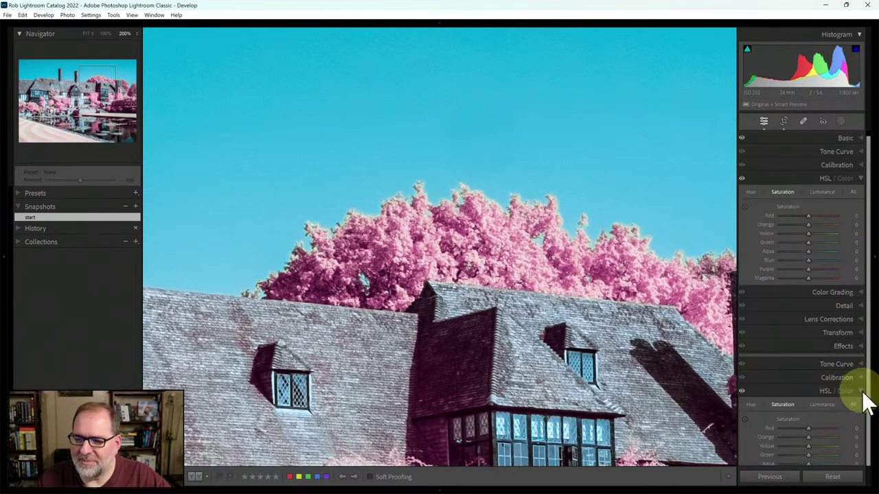
left_click(754, 193)
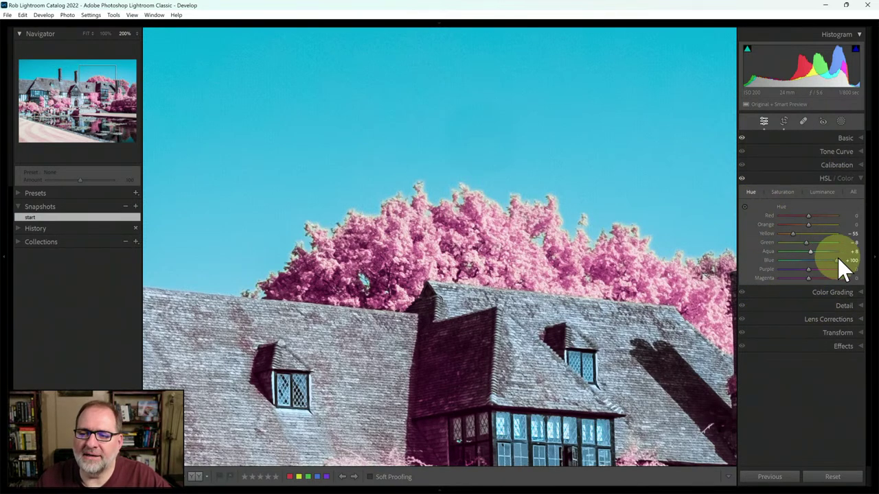
double_click(768, 261)
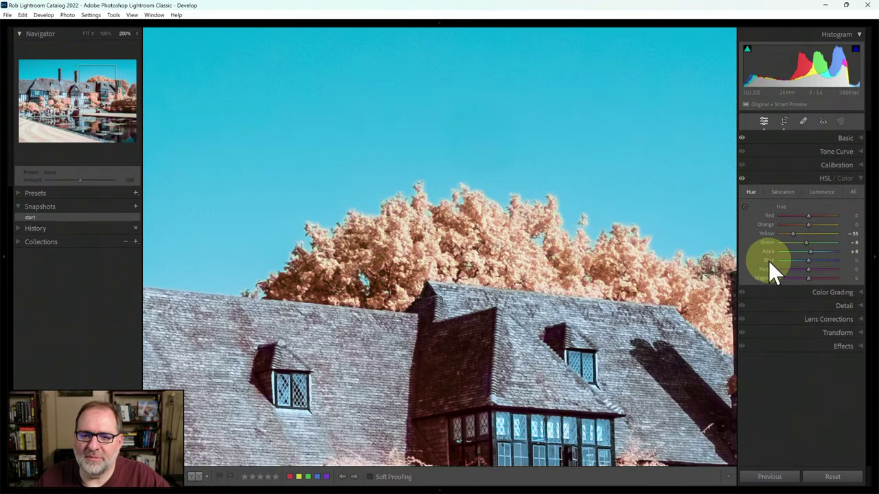
left_click_drag(809, 262, 860, 274)
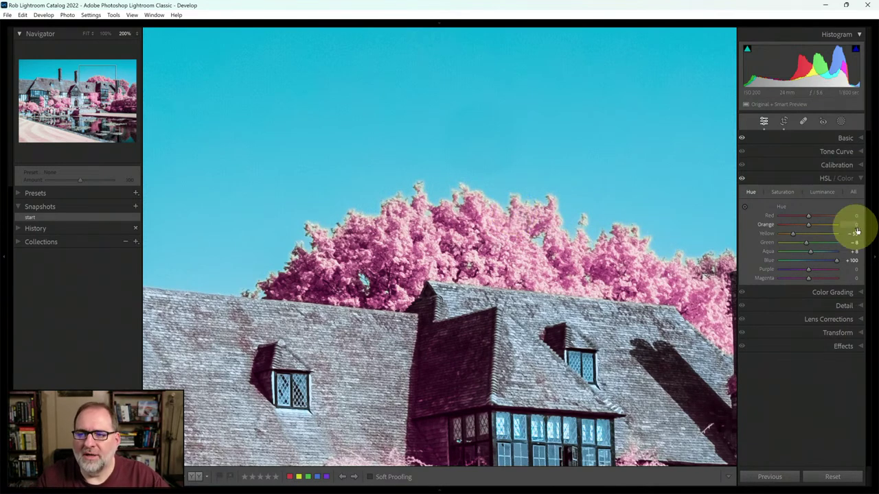
- Reset the HSL hues for Blue, Aqua, Green and Yellow to 0 and view the whole manor house photo
left_click(862, 180)
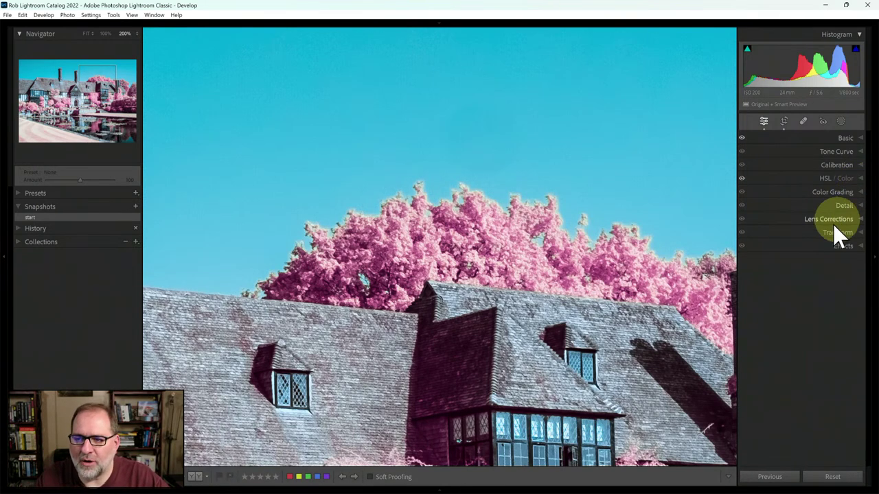
left_click(860, 179)
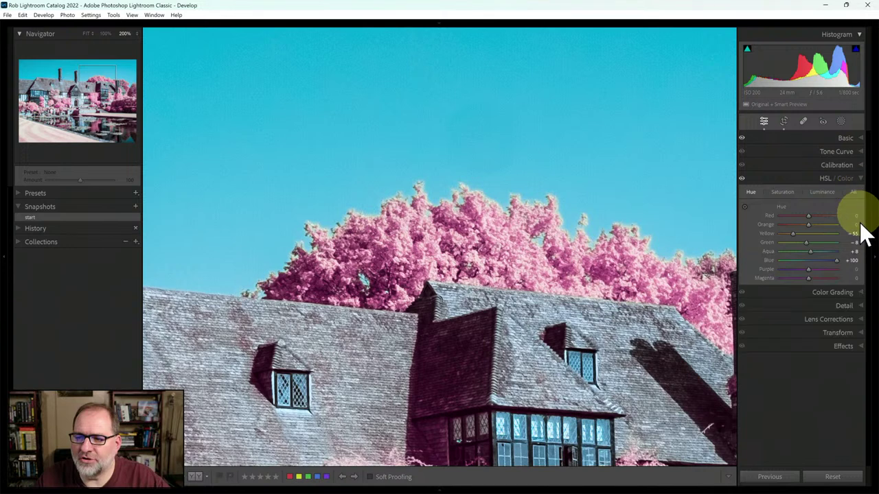
double_click(766, 258)
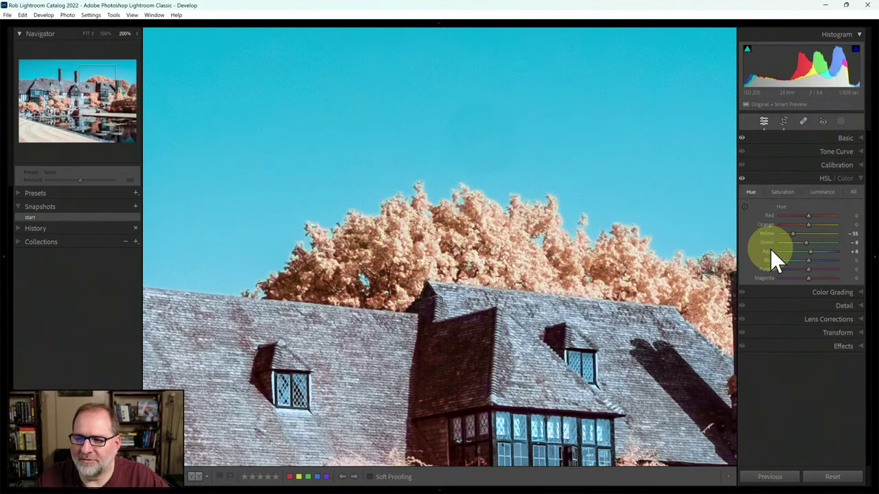
double_click(769, 251)
double_click(767, 242)
double_click(768, 234)
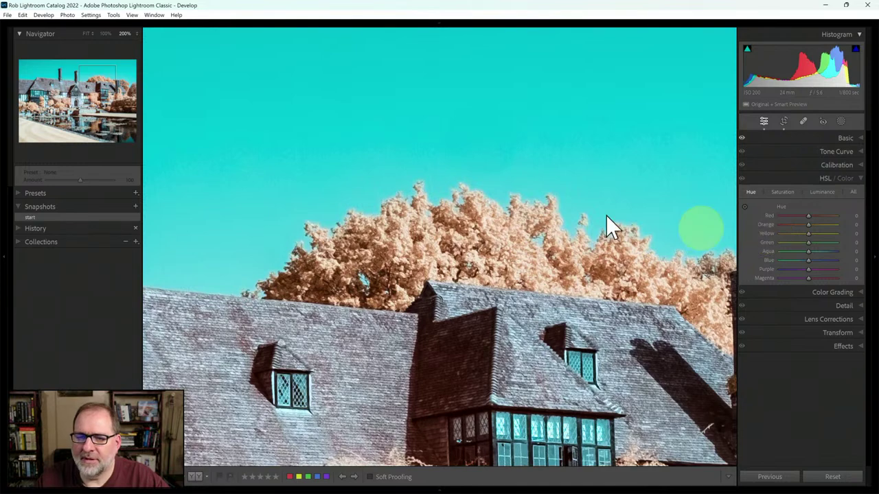
left_click(87, 33)
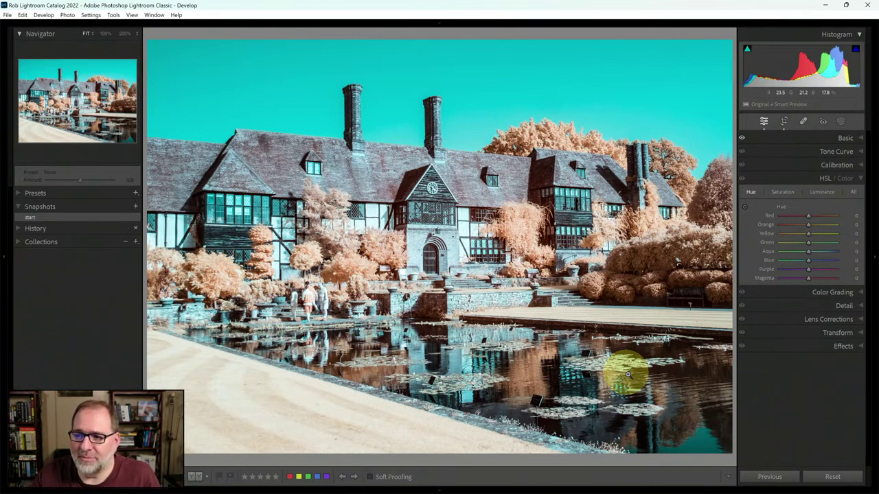
left_click(860, 180)
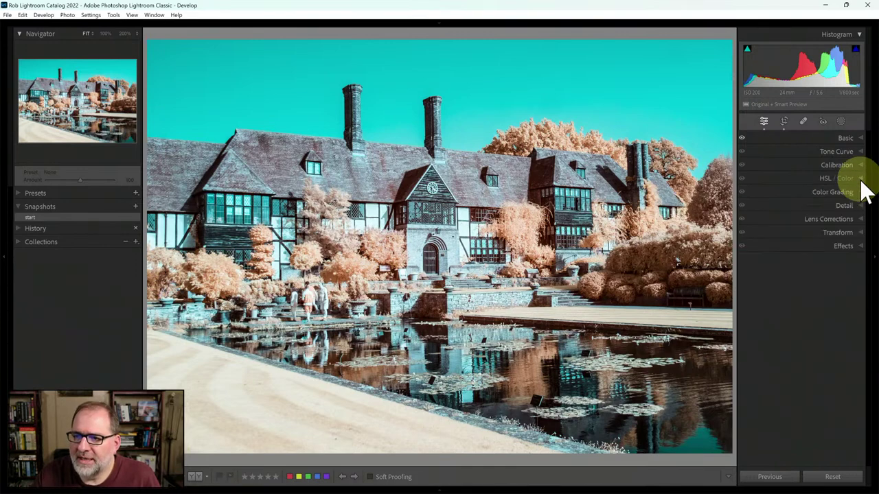
- Try the Infrared Temp -100 profile and the X-E1 -100 RB G-R profile from the IR Color Swap group
left_click(847, 140)
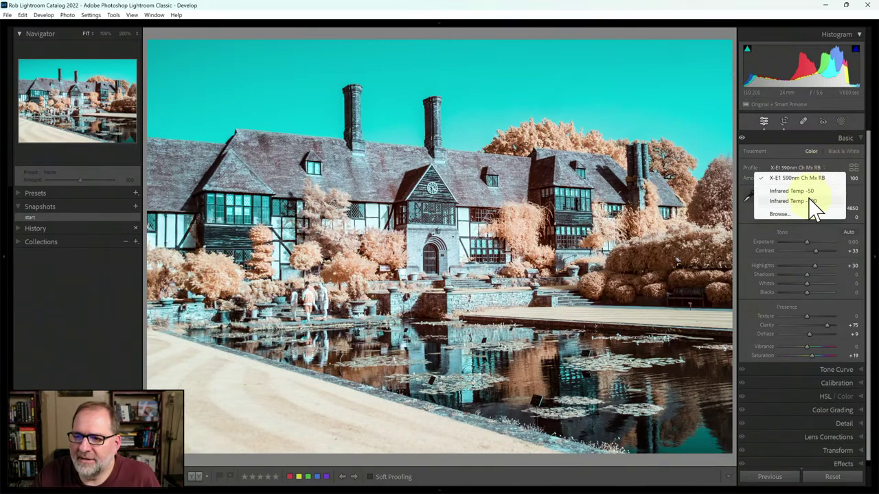
left_click(807, 199)
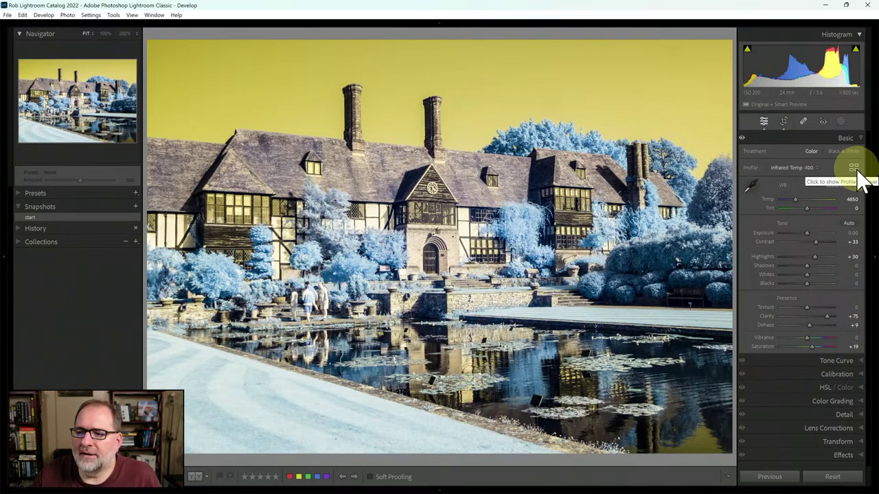
left_click(855, 170)
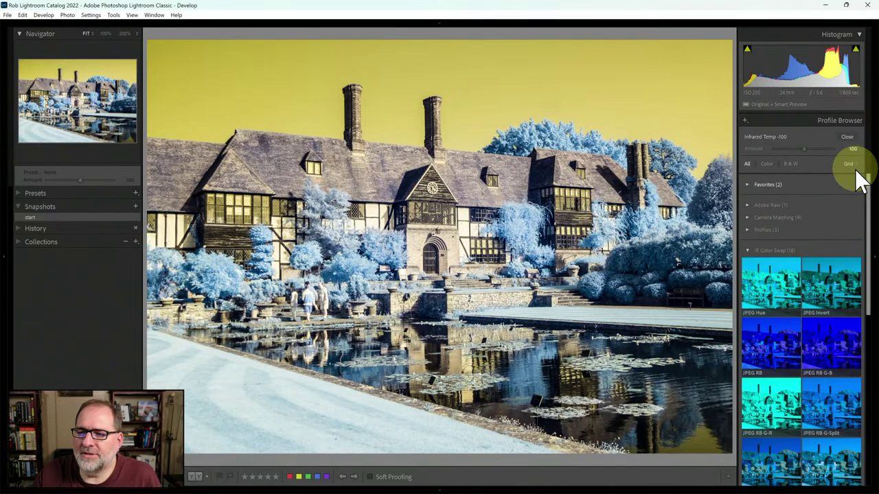
left_click(788, 251)
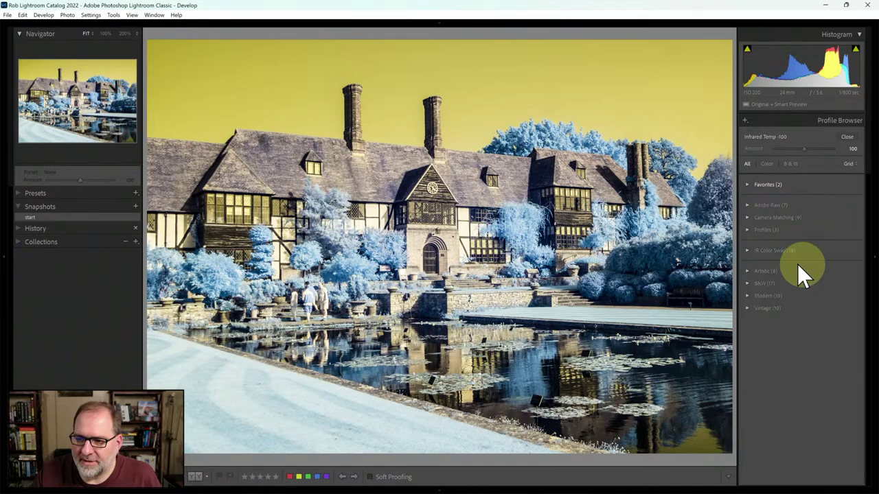
left_click(786, 253)
left_click_drag(869, 255, 862, 423)
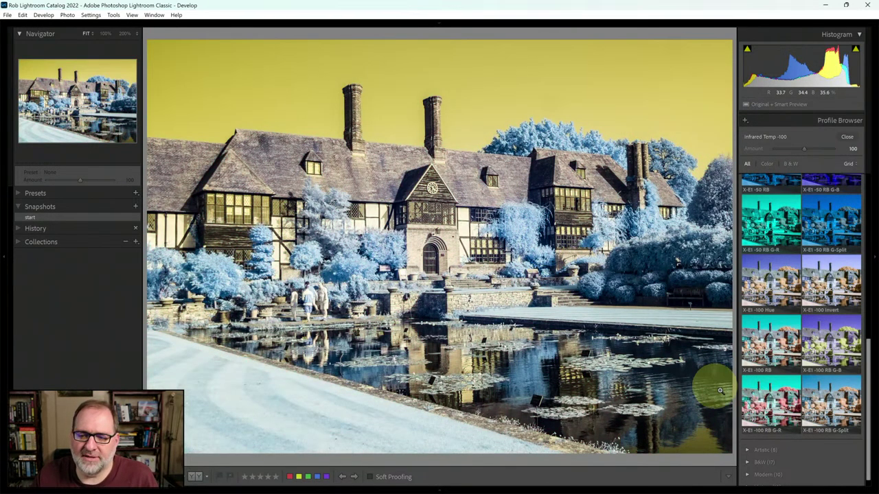
left_click(768, 399)
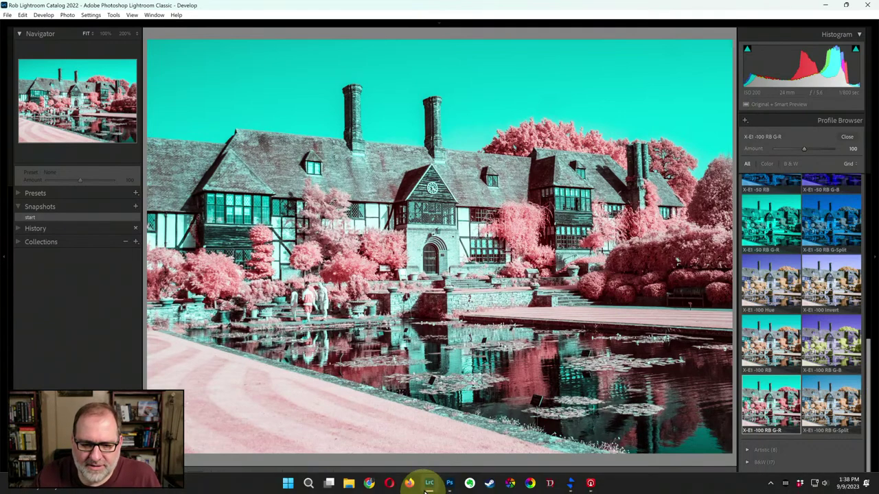
left_click(449, 483)
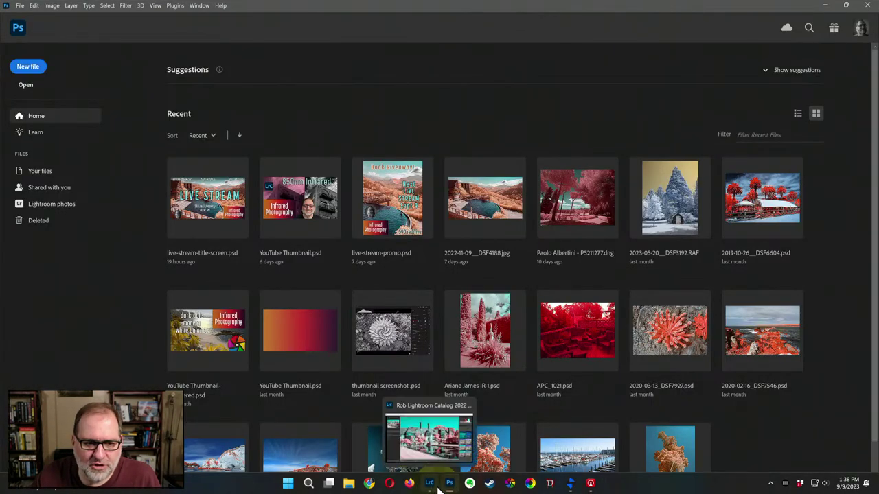
left_click(434, 485)
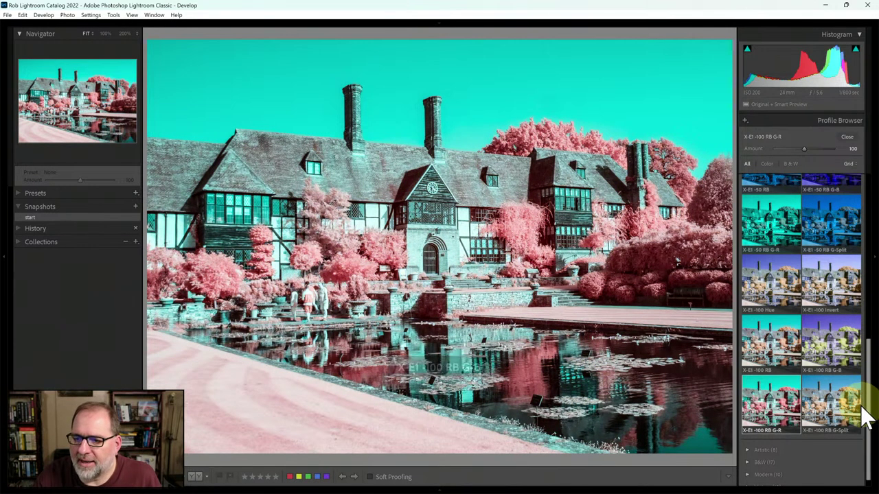
- Apply the X-E1 -100 RB profile to the manor house photo and close the profile browser
left_click(786, 359)
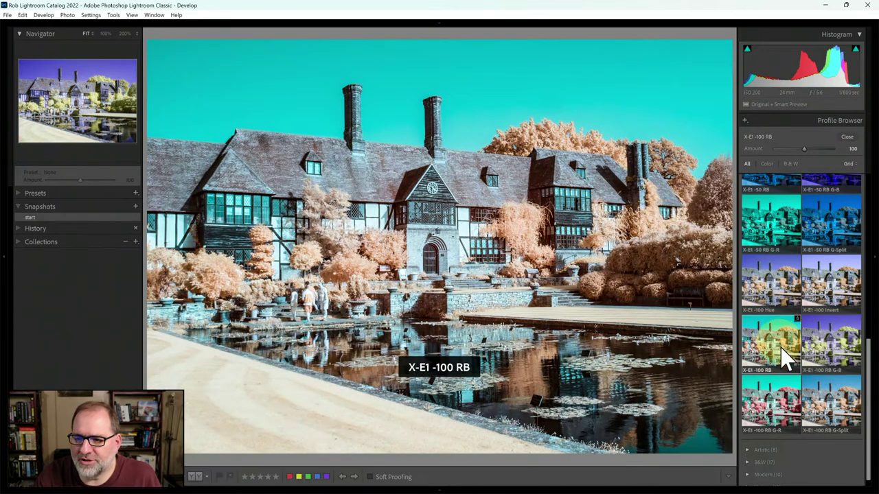
left_click(845, 141)
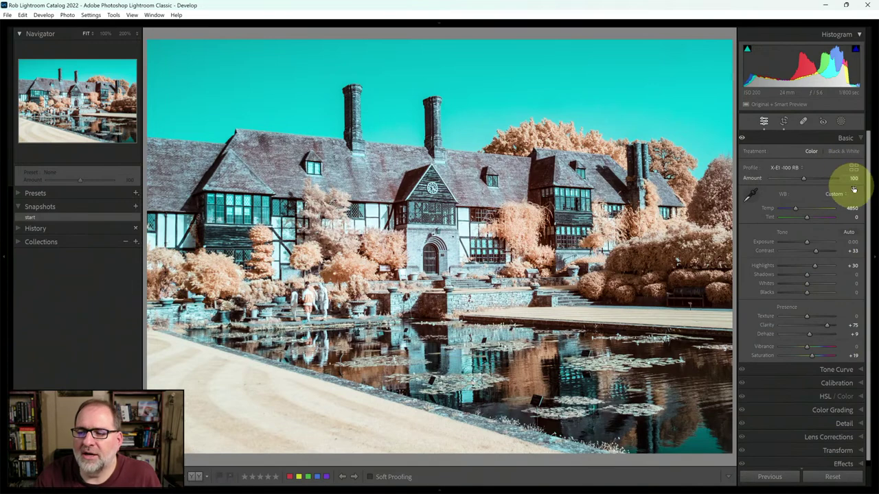
left_click(862, 138)
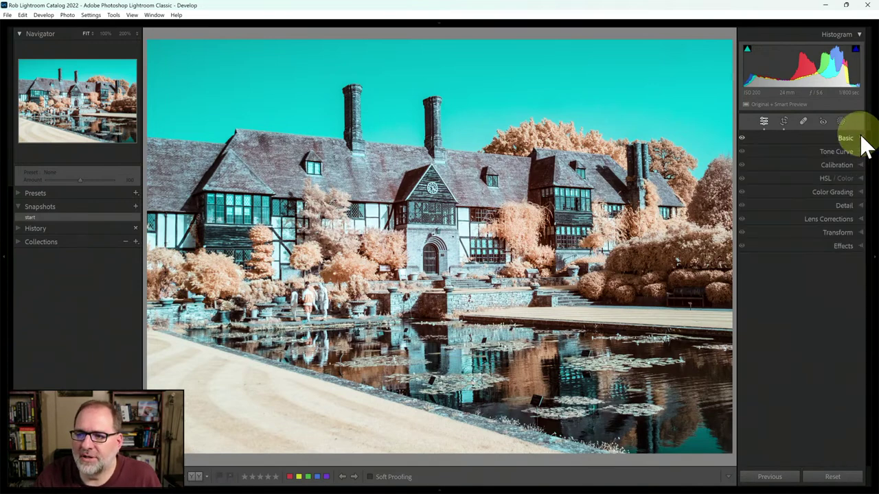
- Try shifting the Red Primary and Green Primary hues in Calibration, with Green at -100, and reset both to 0
left_click(860, 164)
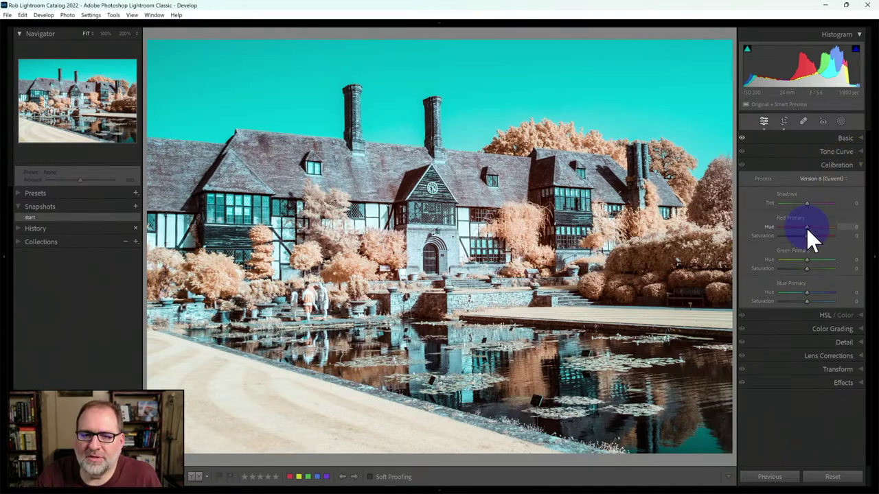
left_click_drag(806, 228, 774, 260)
double_click(770, 227)
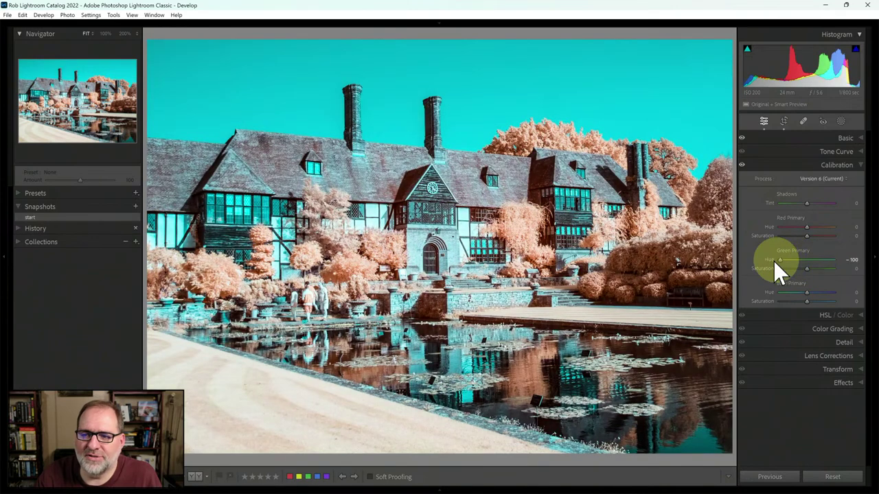
double_click(768, 259)
- Try a Blue Primary hue of +78 in Calibration, inspect the treetops at 200%, and reset the hue to 0
mouse_move(811, 293)
left_mouse_down()
mouse_move(826, 293)
mouse_move(802, 296)
mouse_move(827, 295)
left_mouse_up()
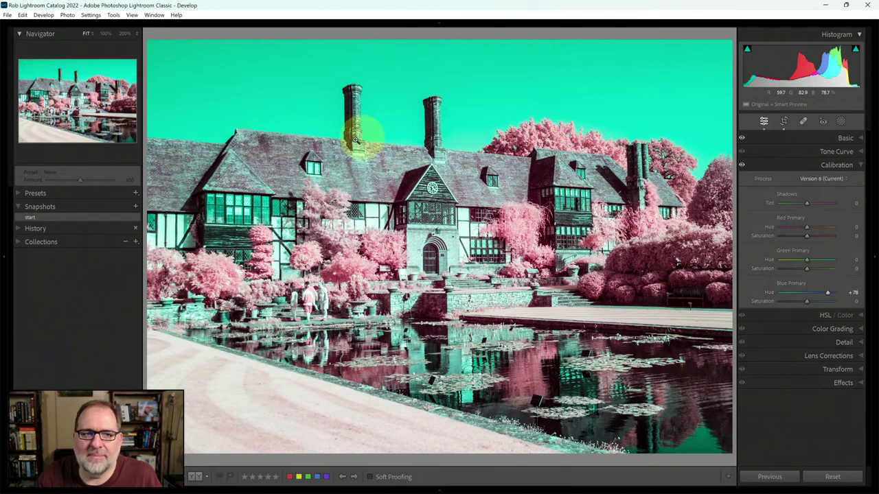
left_click(542, 122)
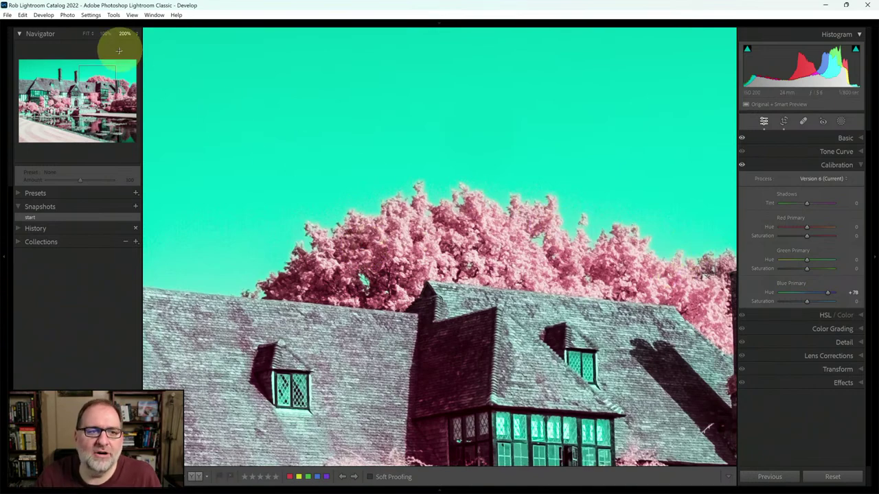
left_click(85, 33)
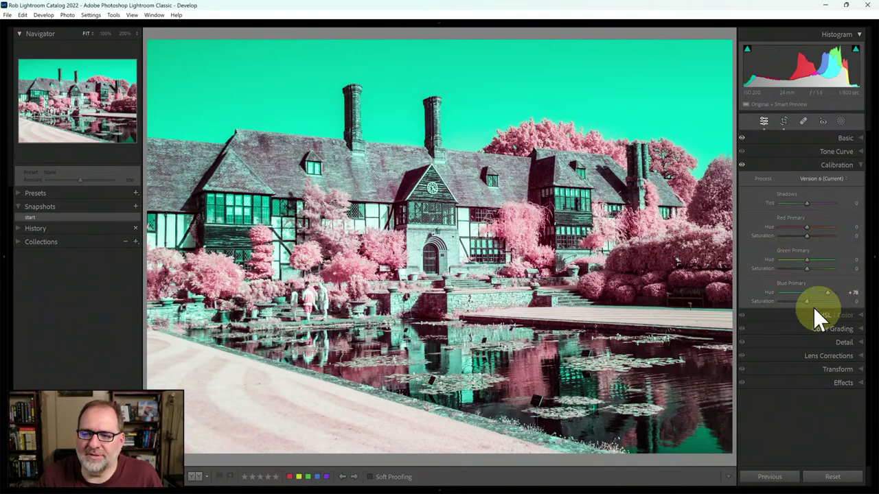
double_click(770, 292)
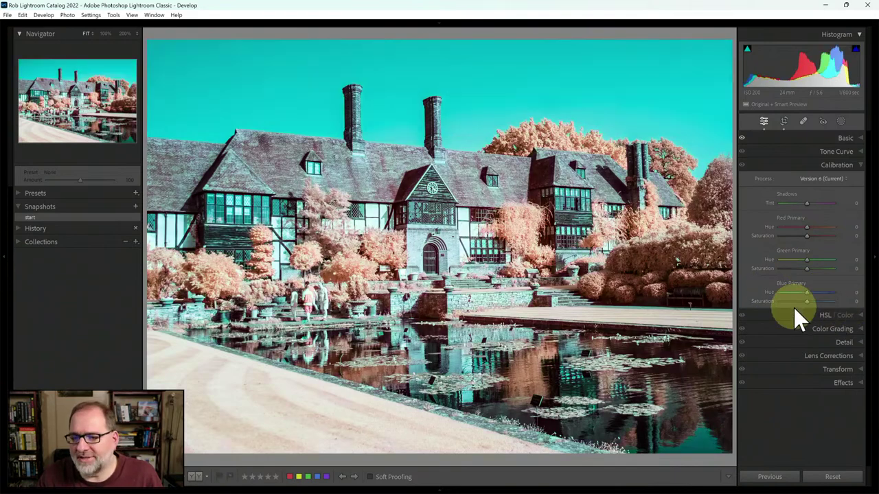
left_click(865, 172)
- Create a Color Range mask by sampling the peach foliage of the tree behind the roof
left_click(841, 122)
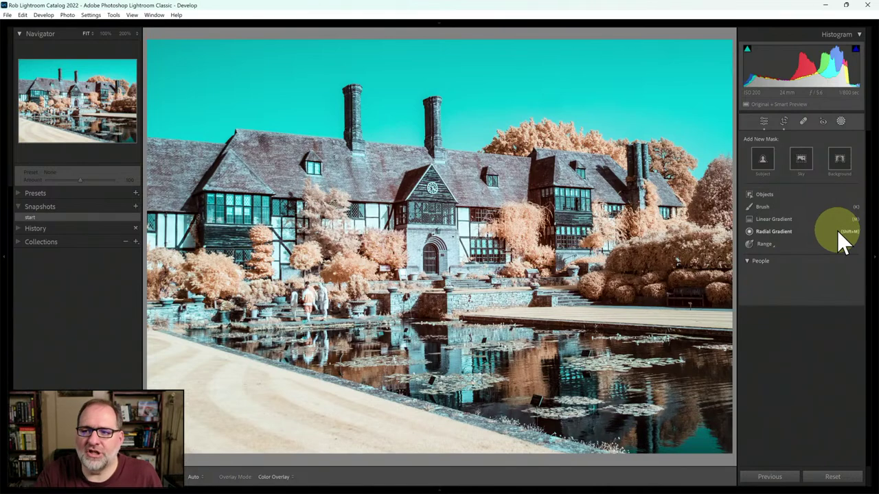
left_click(769, 245)
left_click(779, 263)
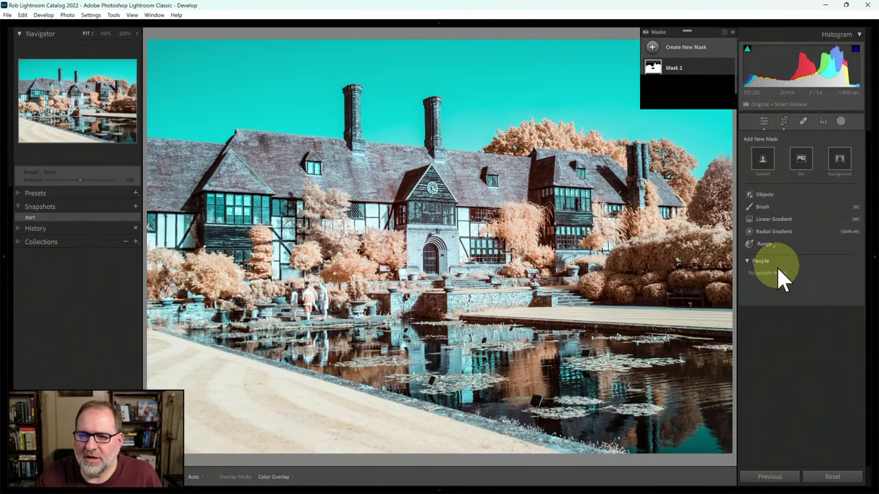
left_click(533, 132)
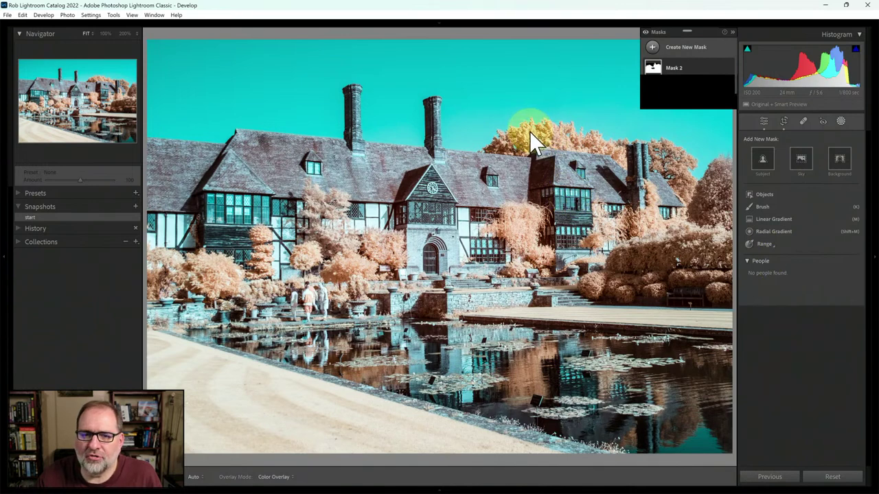
left_click_drag(529, 131, 561, 140)
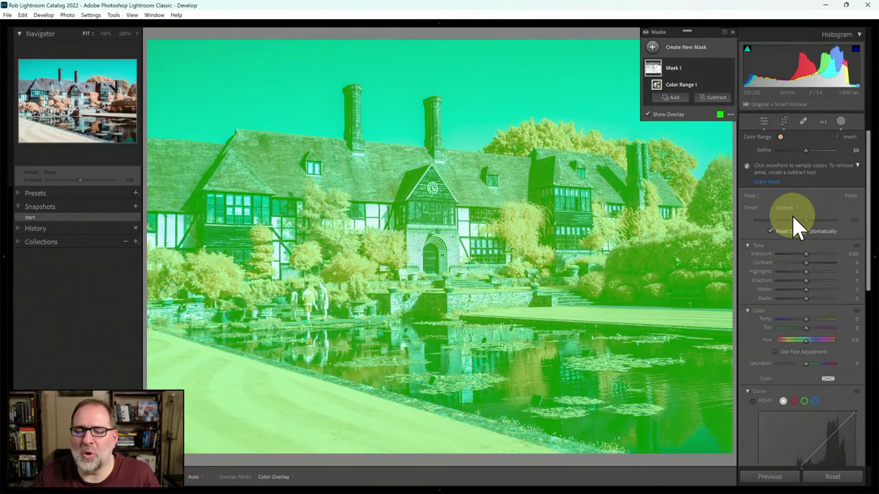
- Set the colour range mask's Refine to 1 and shift the masked foliage's Hue to 24.6
left_click(806, 150)
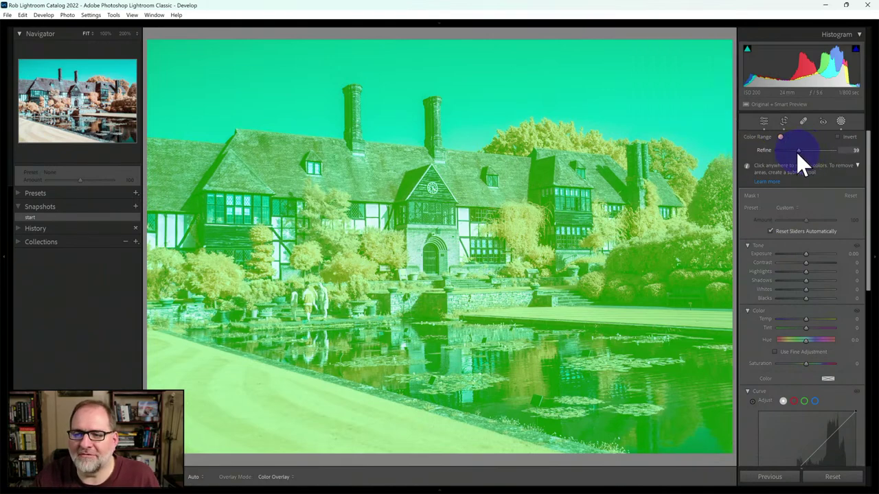
left_click_drag(786, 152, 760, 153)
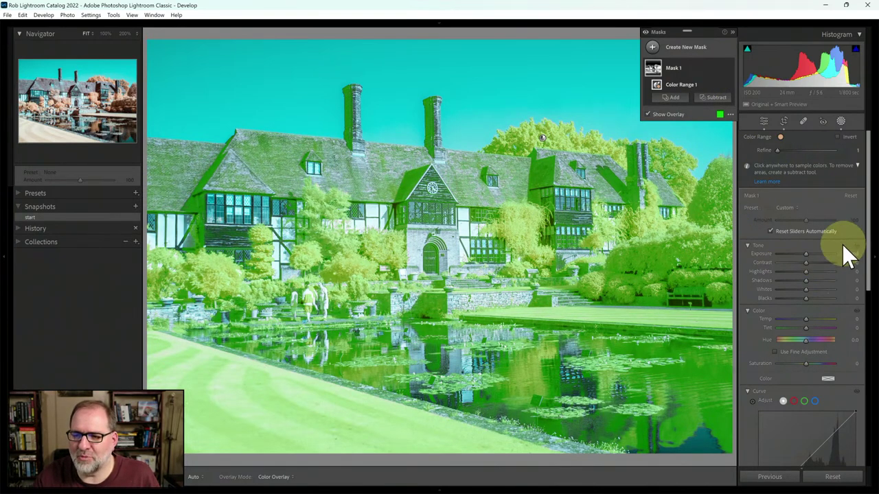
left_click(805, 341)
left_click_drag(805, 342, 809, 342)
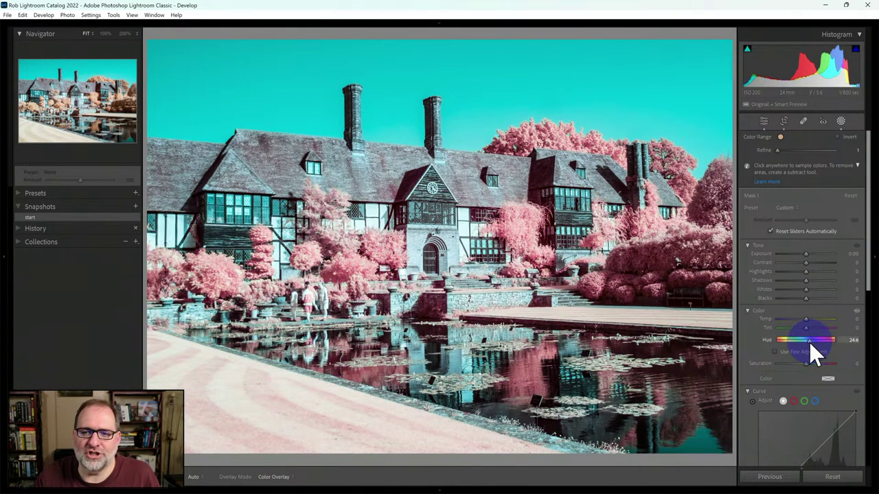
- Enable fine hue adjustment for the foliage's colour range mask, set its Hue to 30.5, and return to the global edits
left_click_drag(811, 343, 807, 343)
left_click(786, 353)
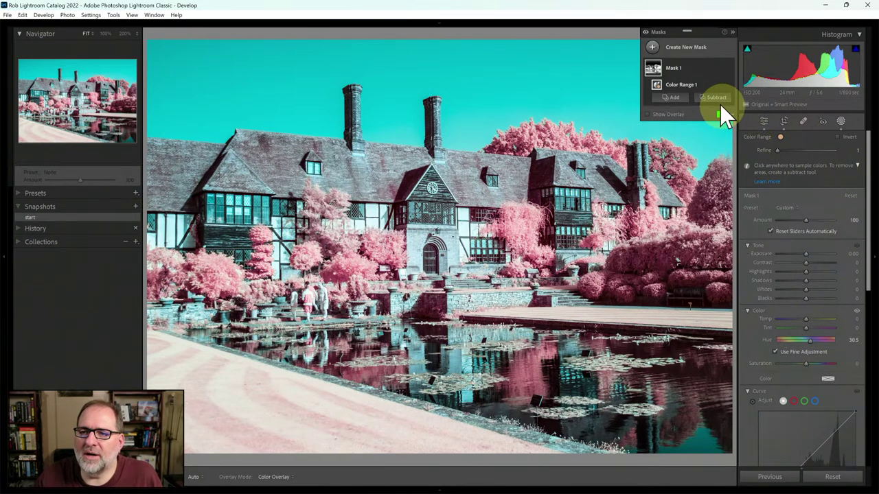
left_click(764, 121)
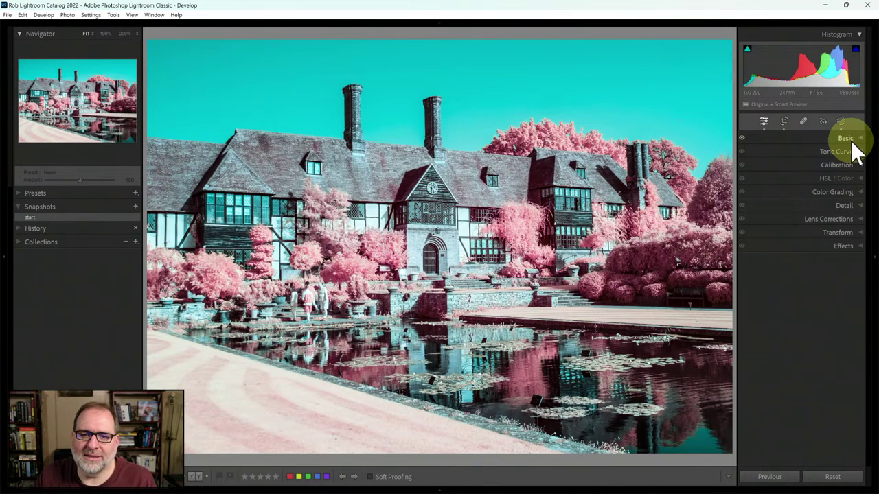
- Set the whole photo's Highlights to -19 and apply the Strong Contrast point curve
left_click(850, 140)
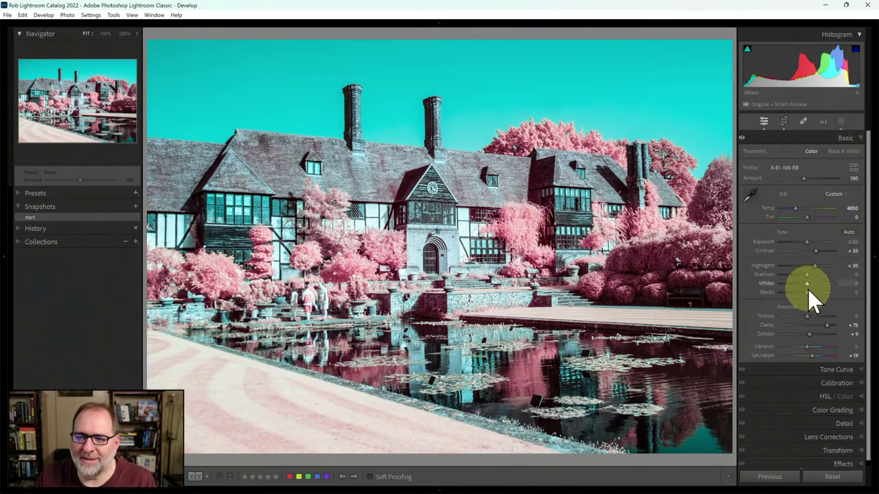
left_click_drag(815, 267, 801, 268)
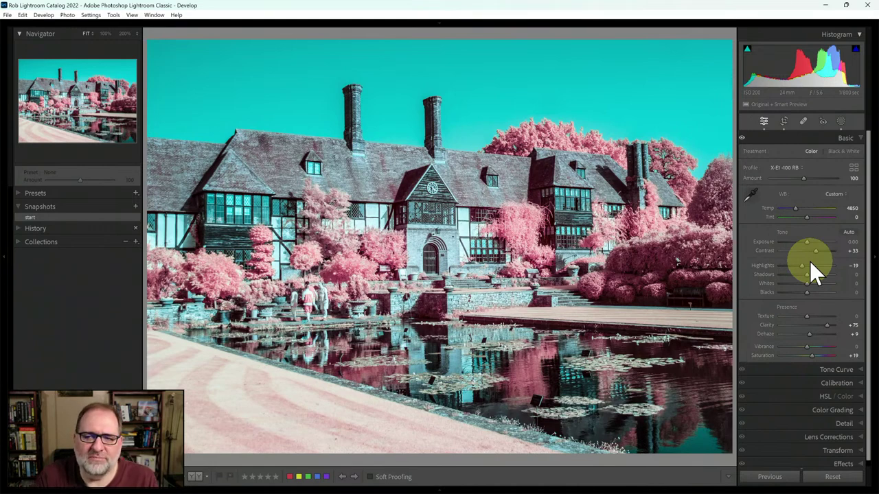
left_click(842, 368)
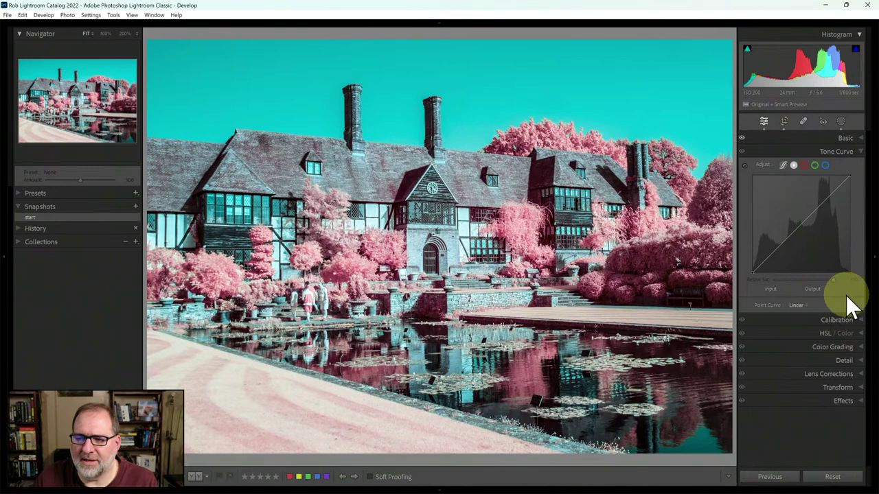
left_click(805, 308)
left_click(800, 338)
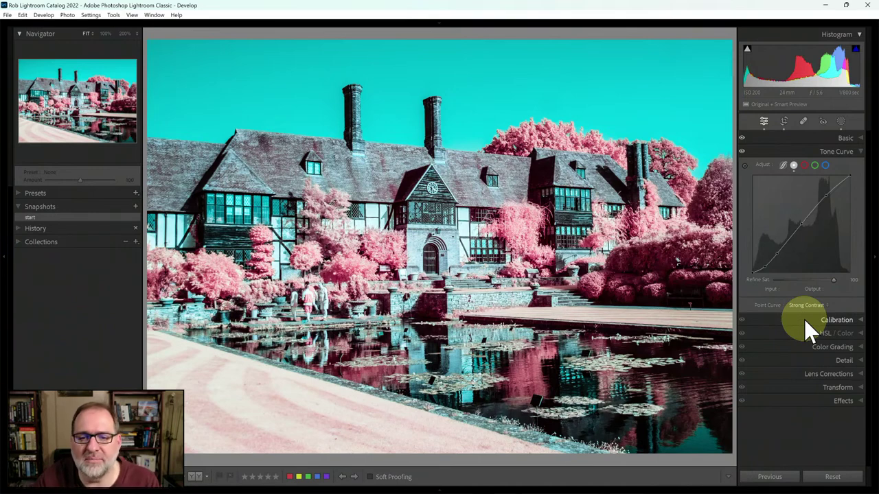
left_click(845, 152)
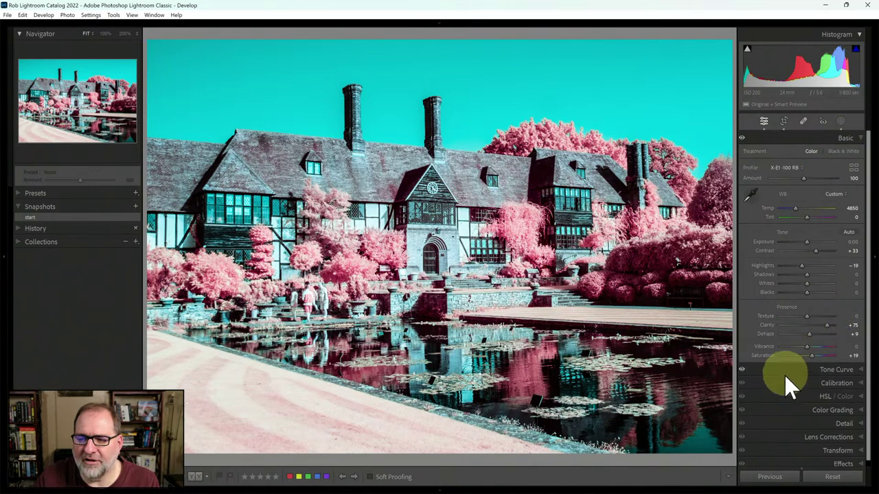